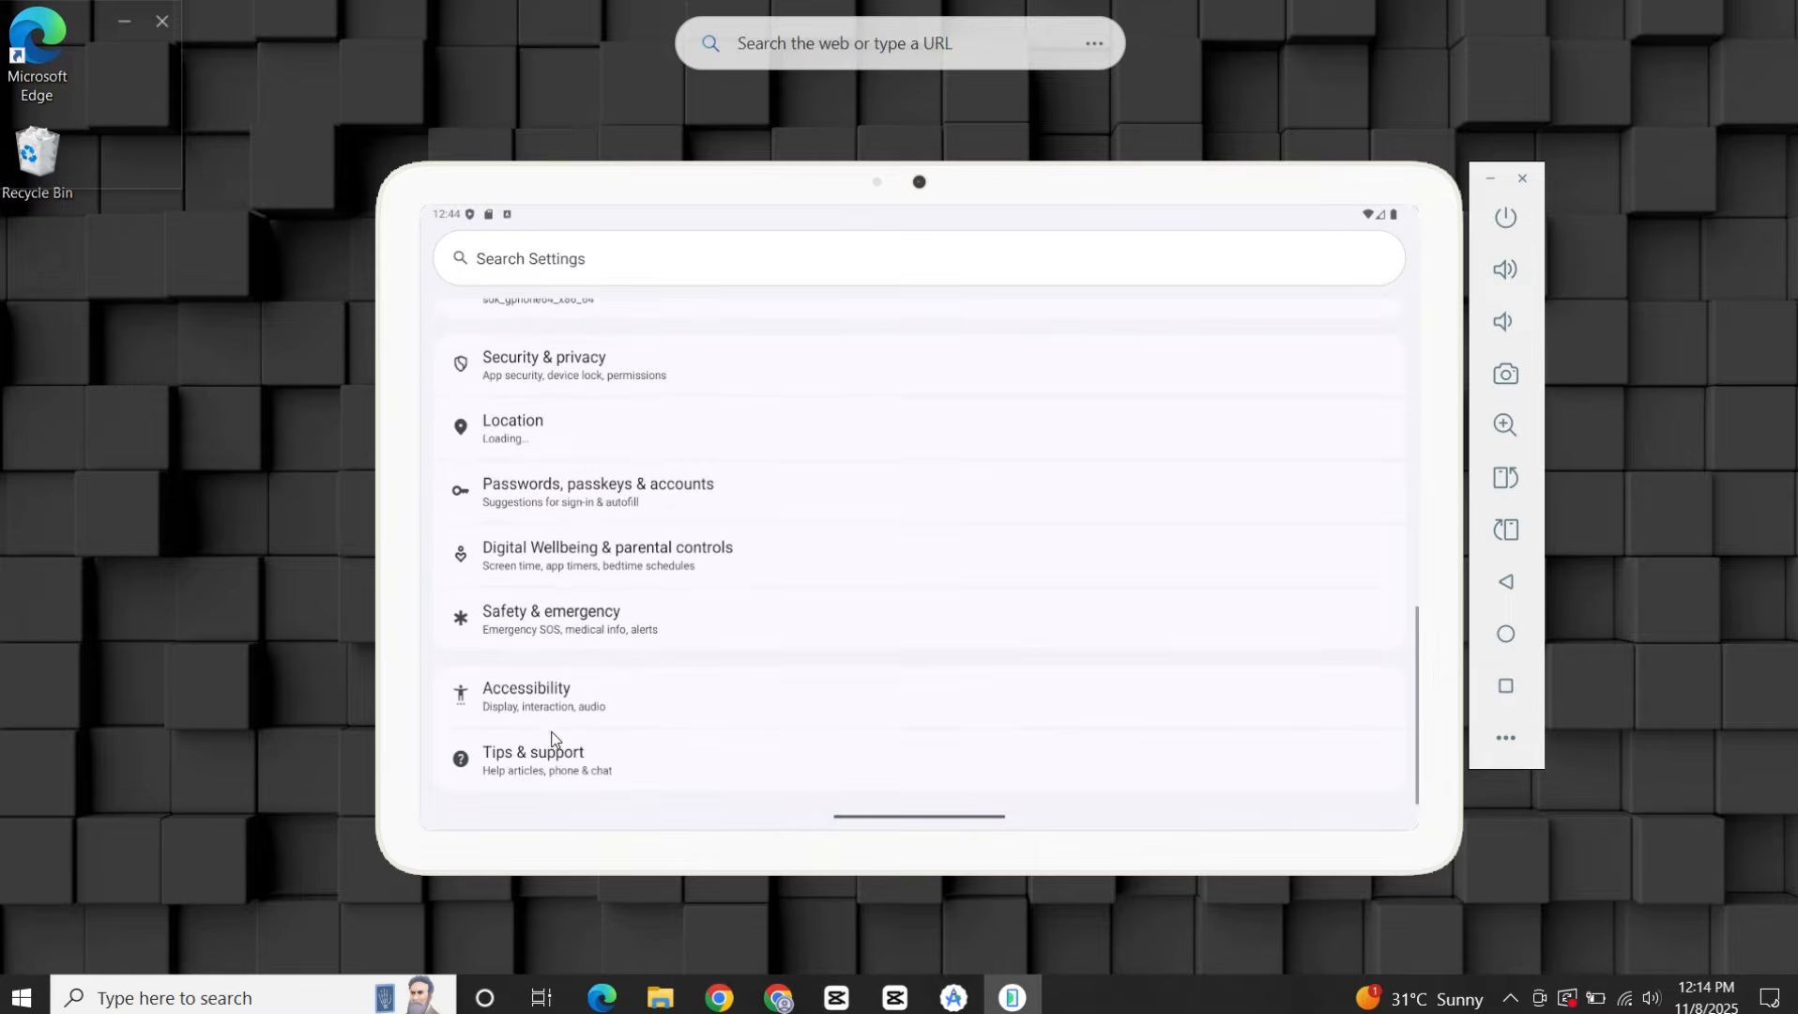
Open the details page about the emulated device and look up its Android version.
click(627, 321)
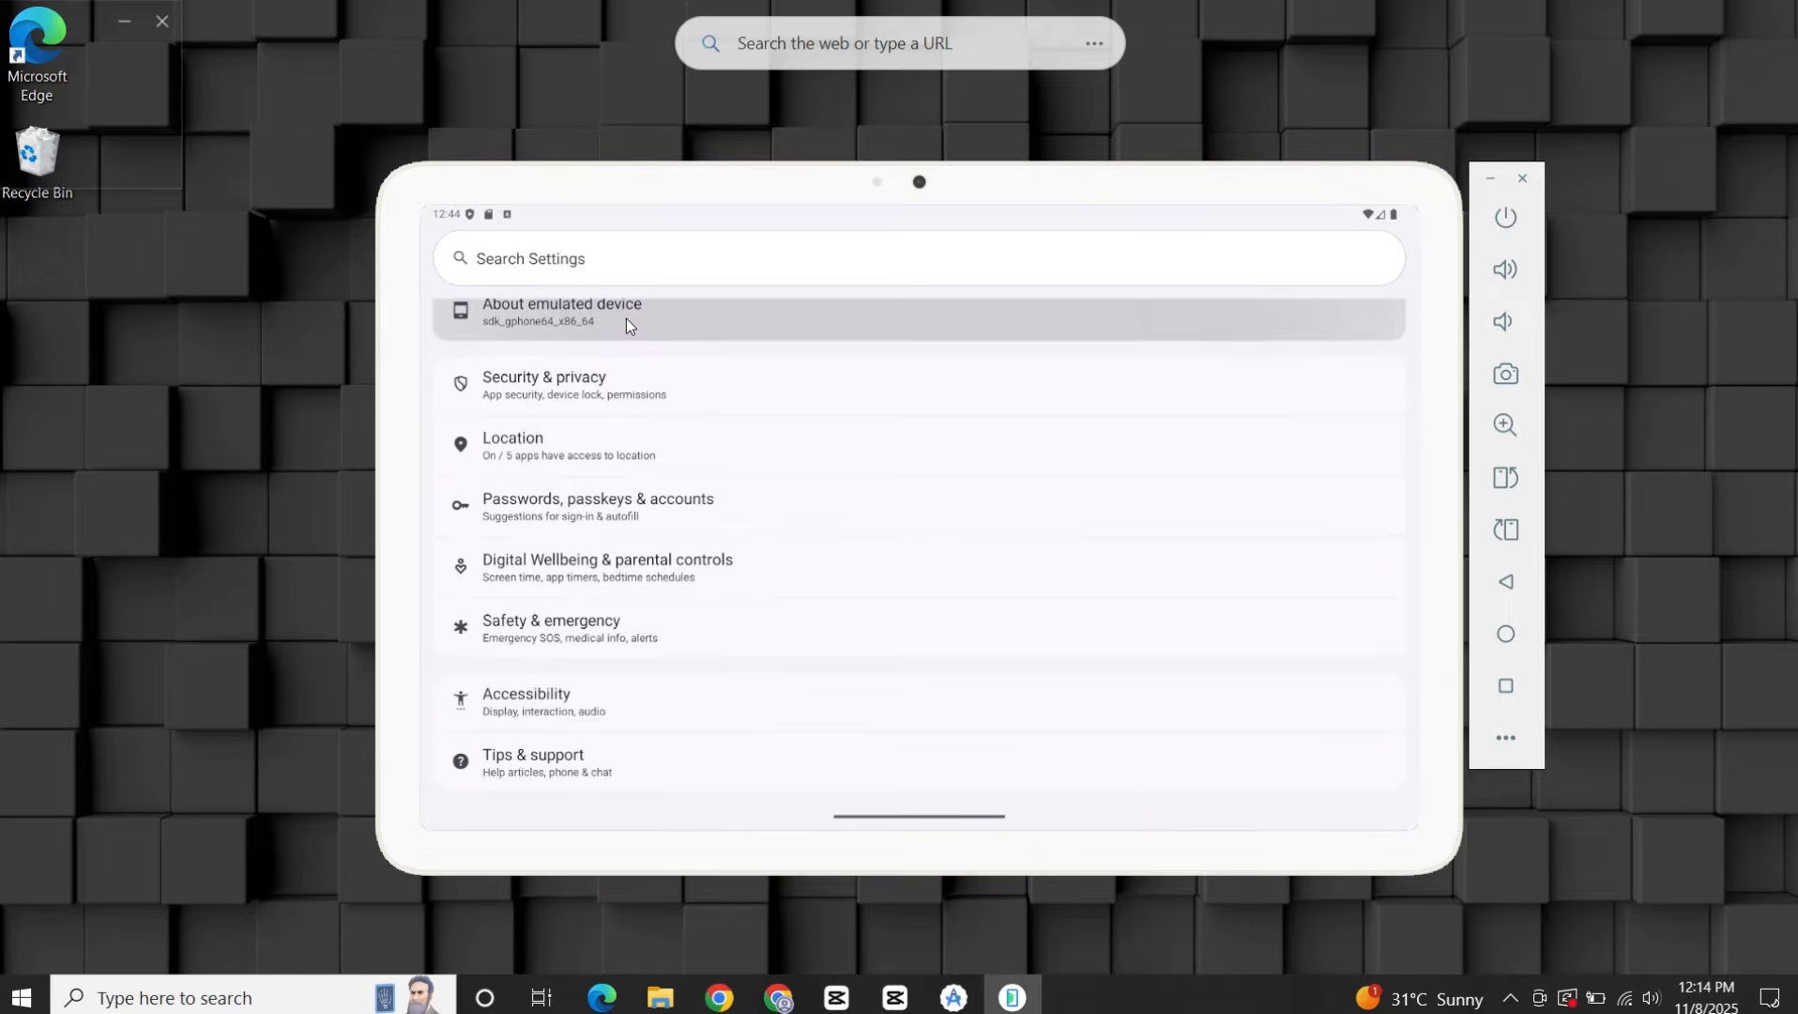
scroll(666, 512, down, 3)
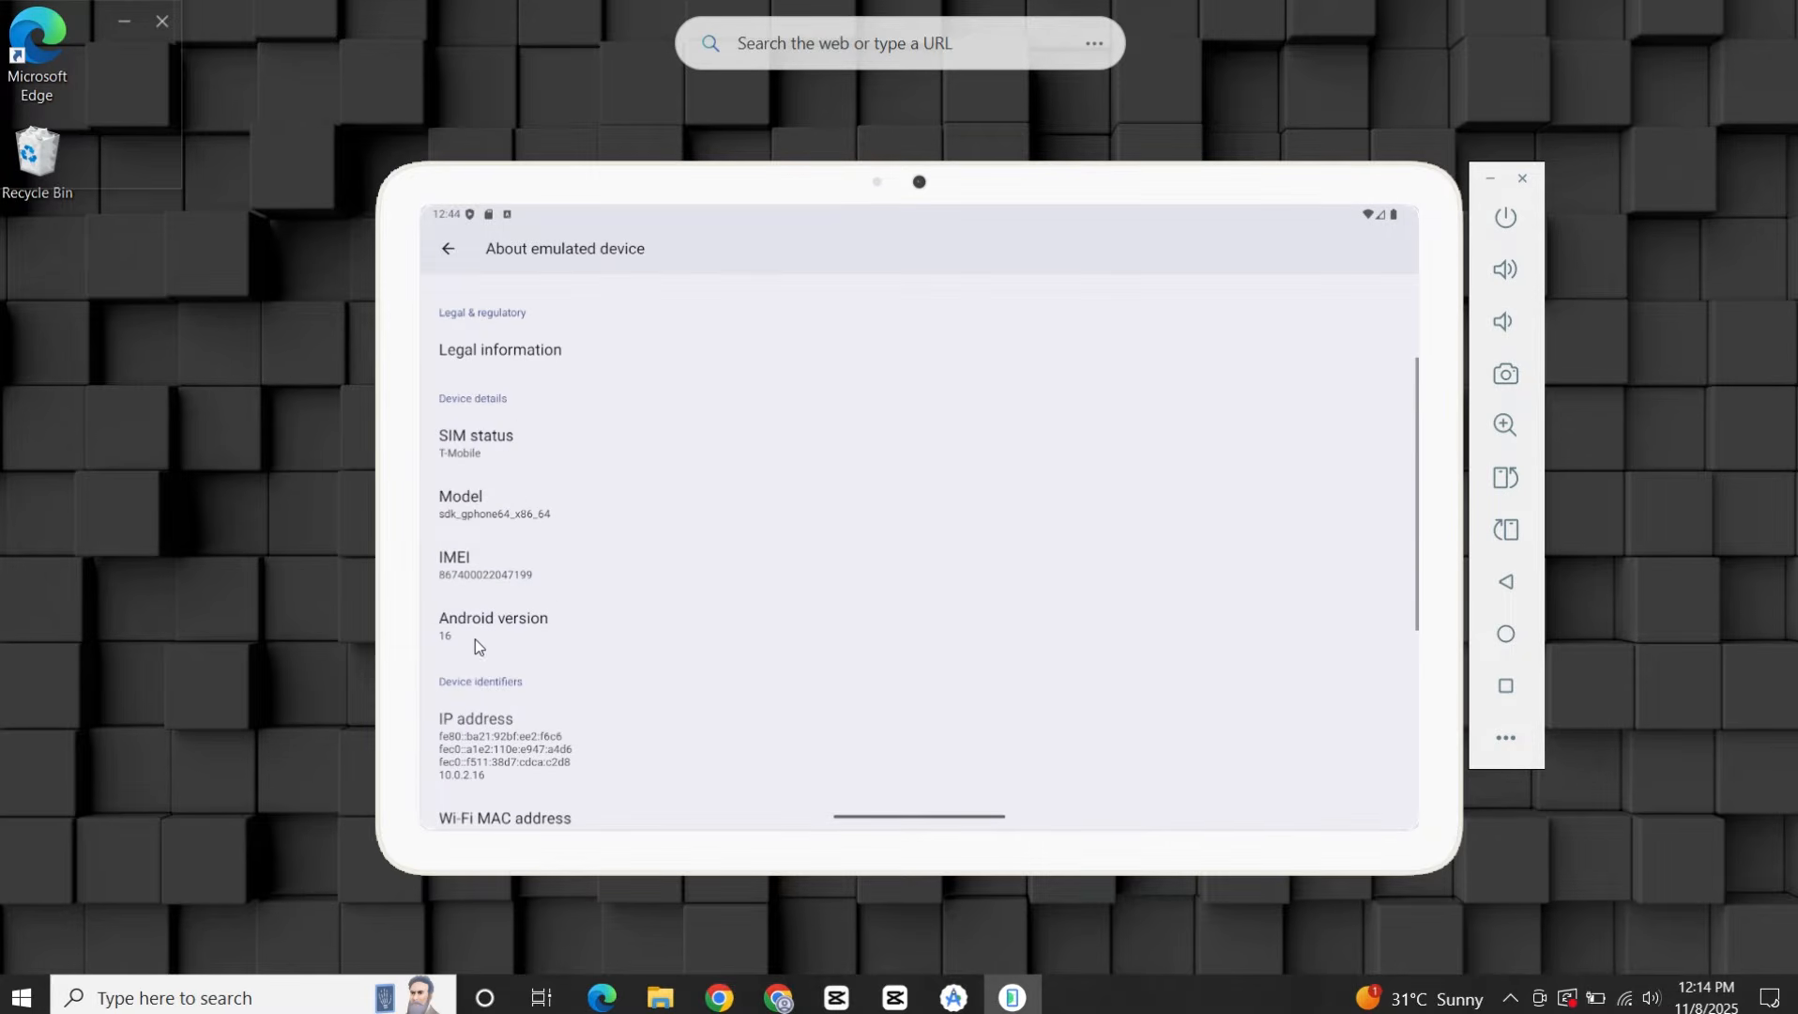
Return to the tablet's home screen, open YouTube and search for "iphone".
click(1507, 636)
click(1015, 775)
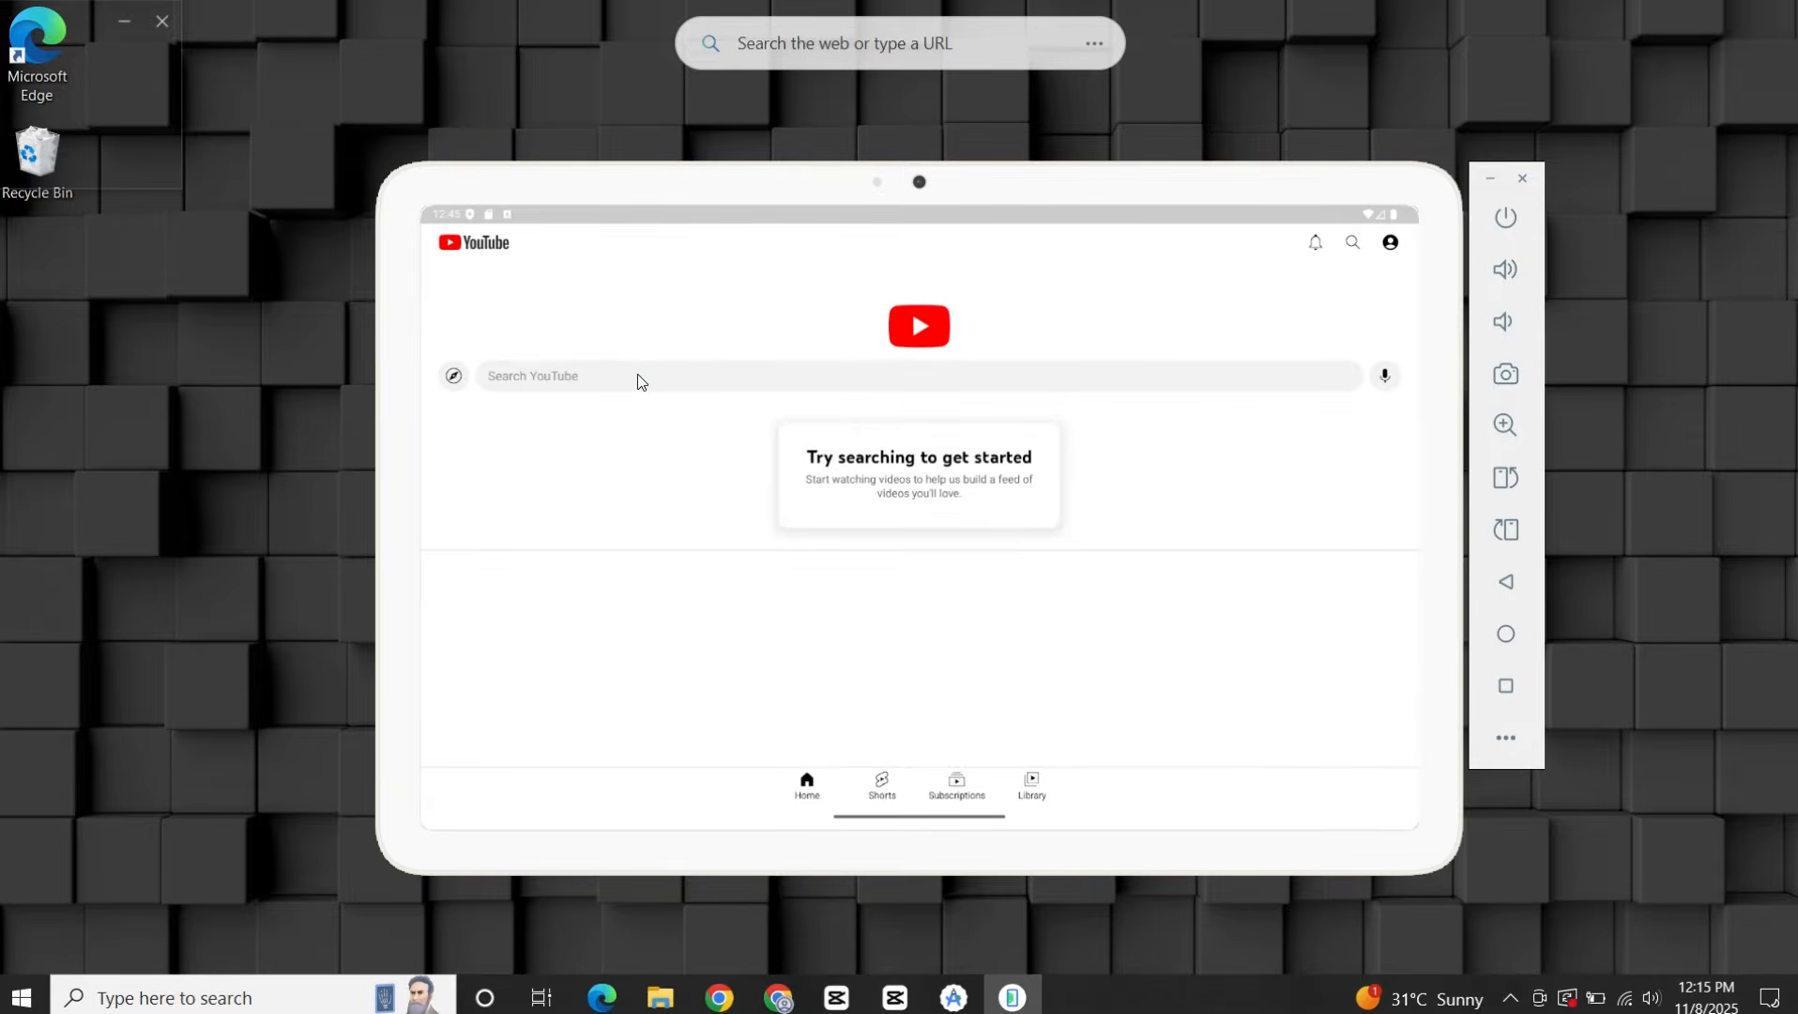
click(639, 376)
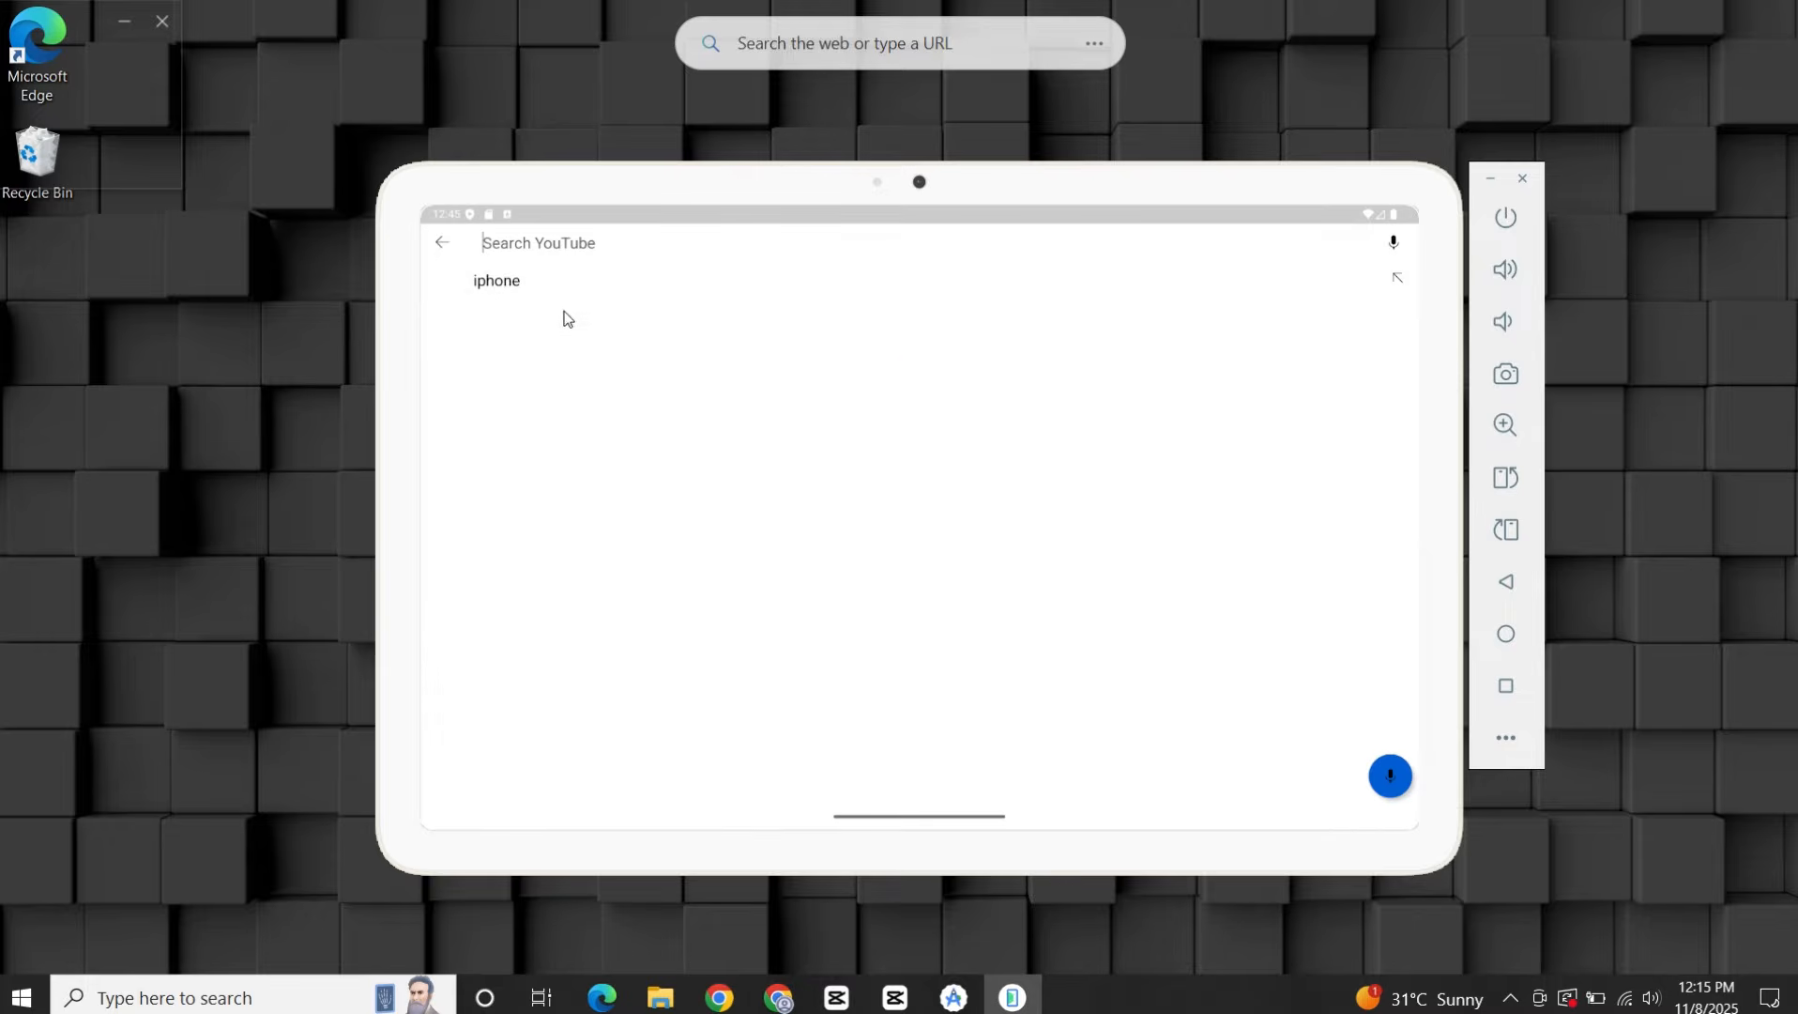
click(508, 284)
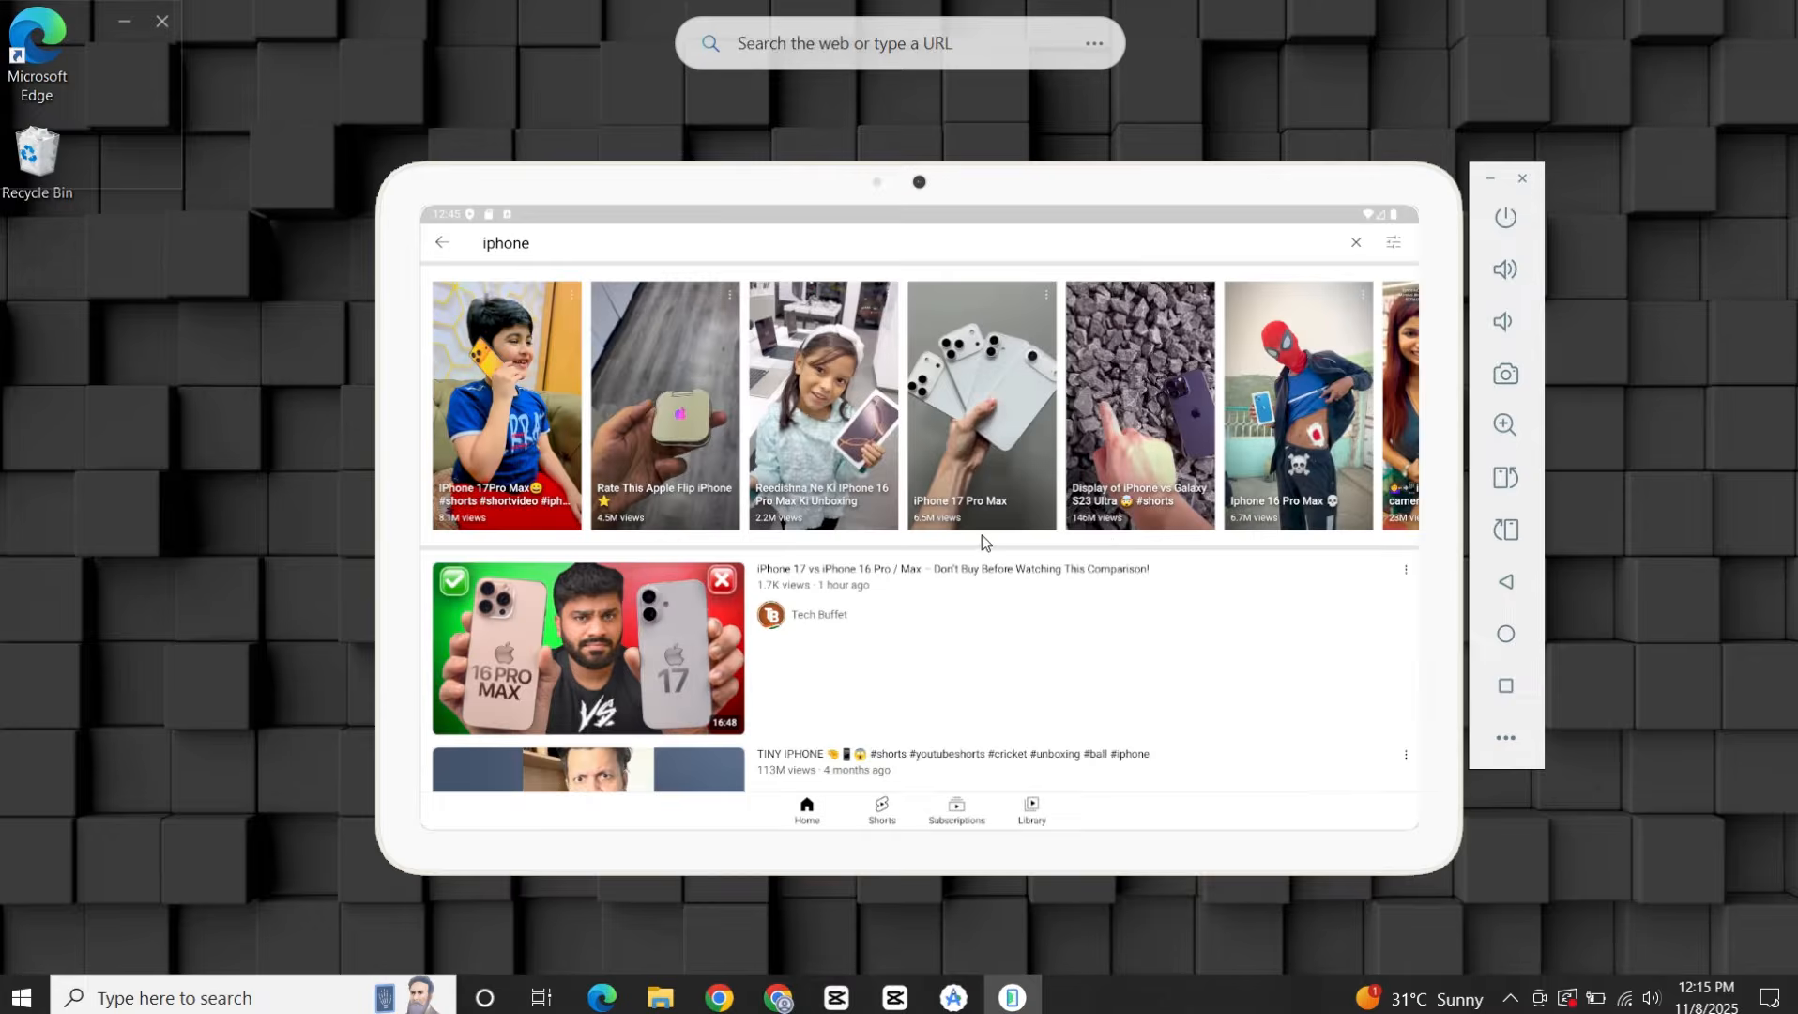
Browse the iphone results and open the video "The BEST 17 Pro Max: Xiaomi vs iPhone!".
scroll(982, 542, down, 5)
scroll(982, 542, down, 10)
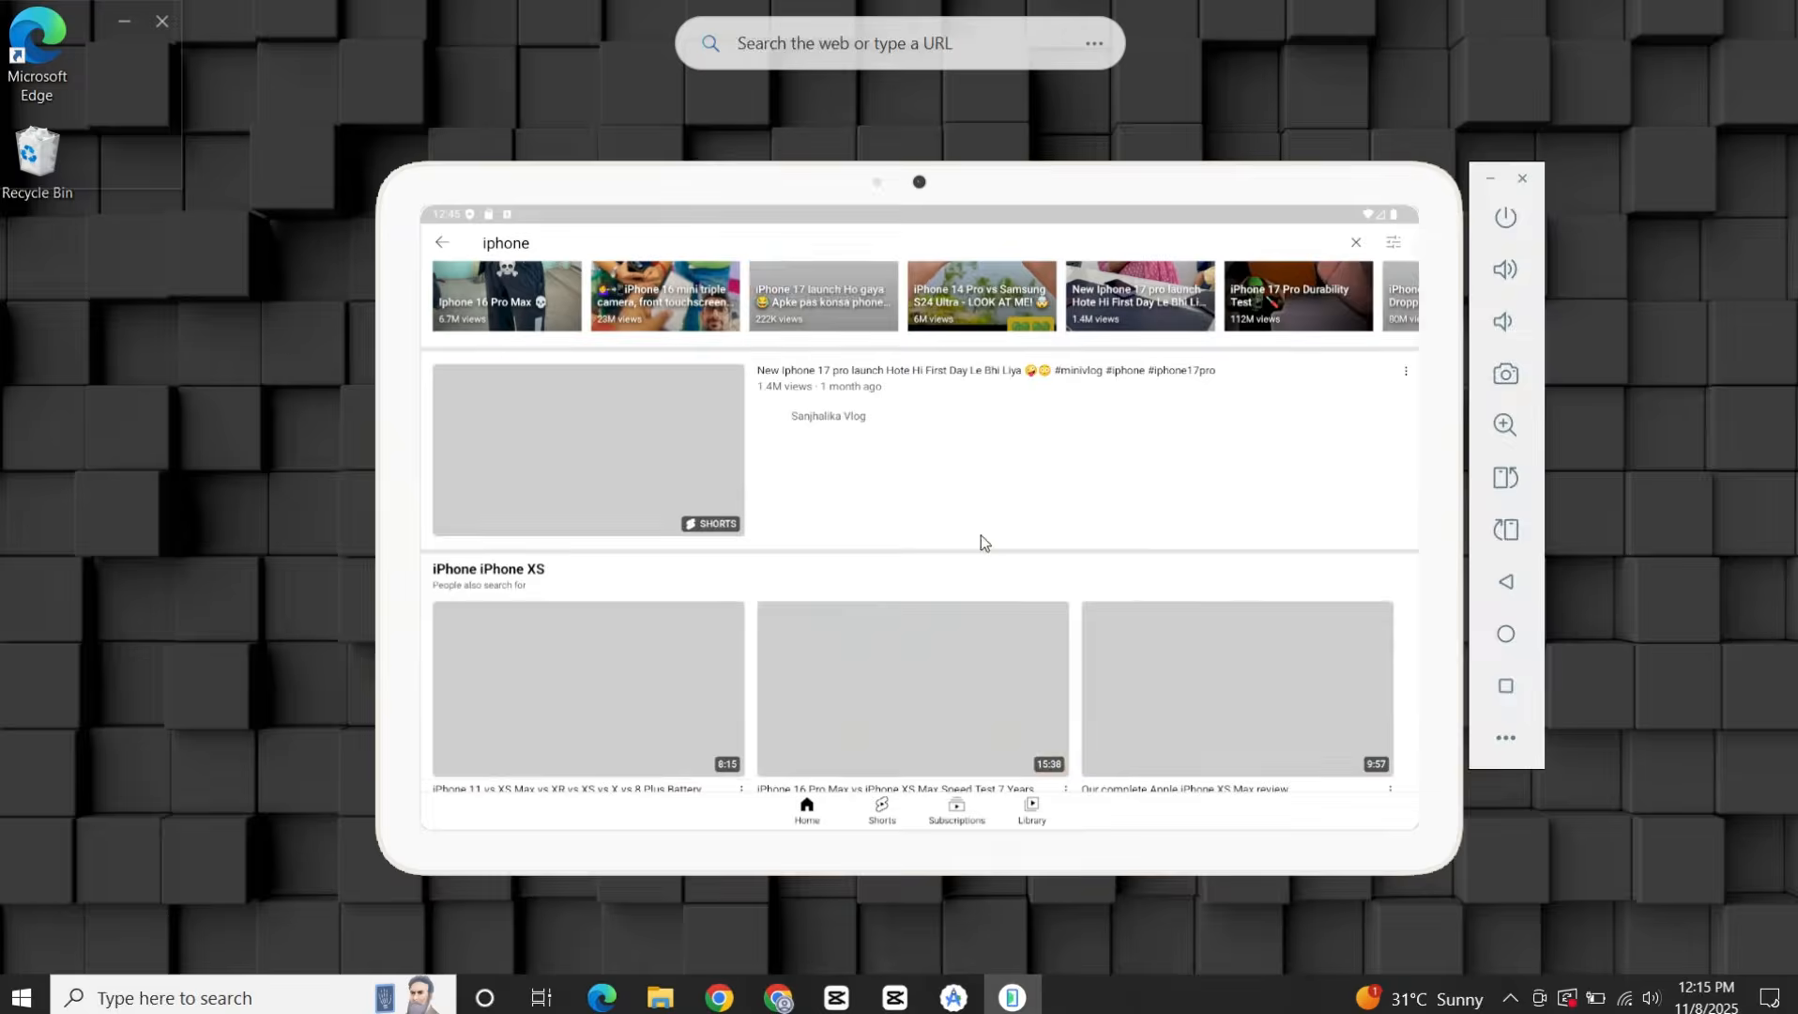
scroll(815, 493, down, 5)
scroll(730, 476, up, 3)
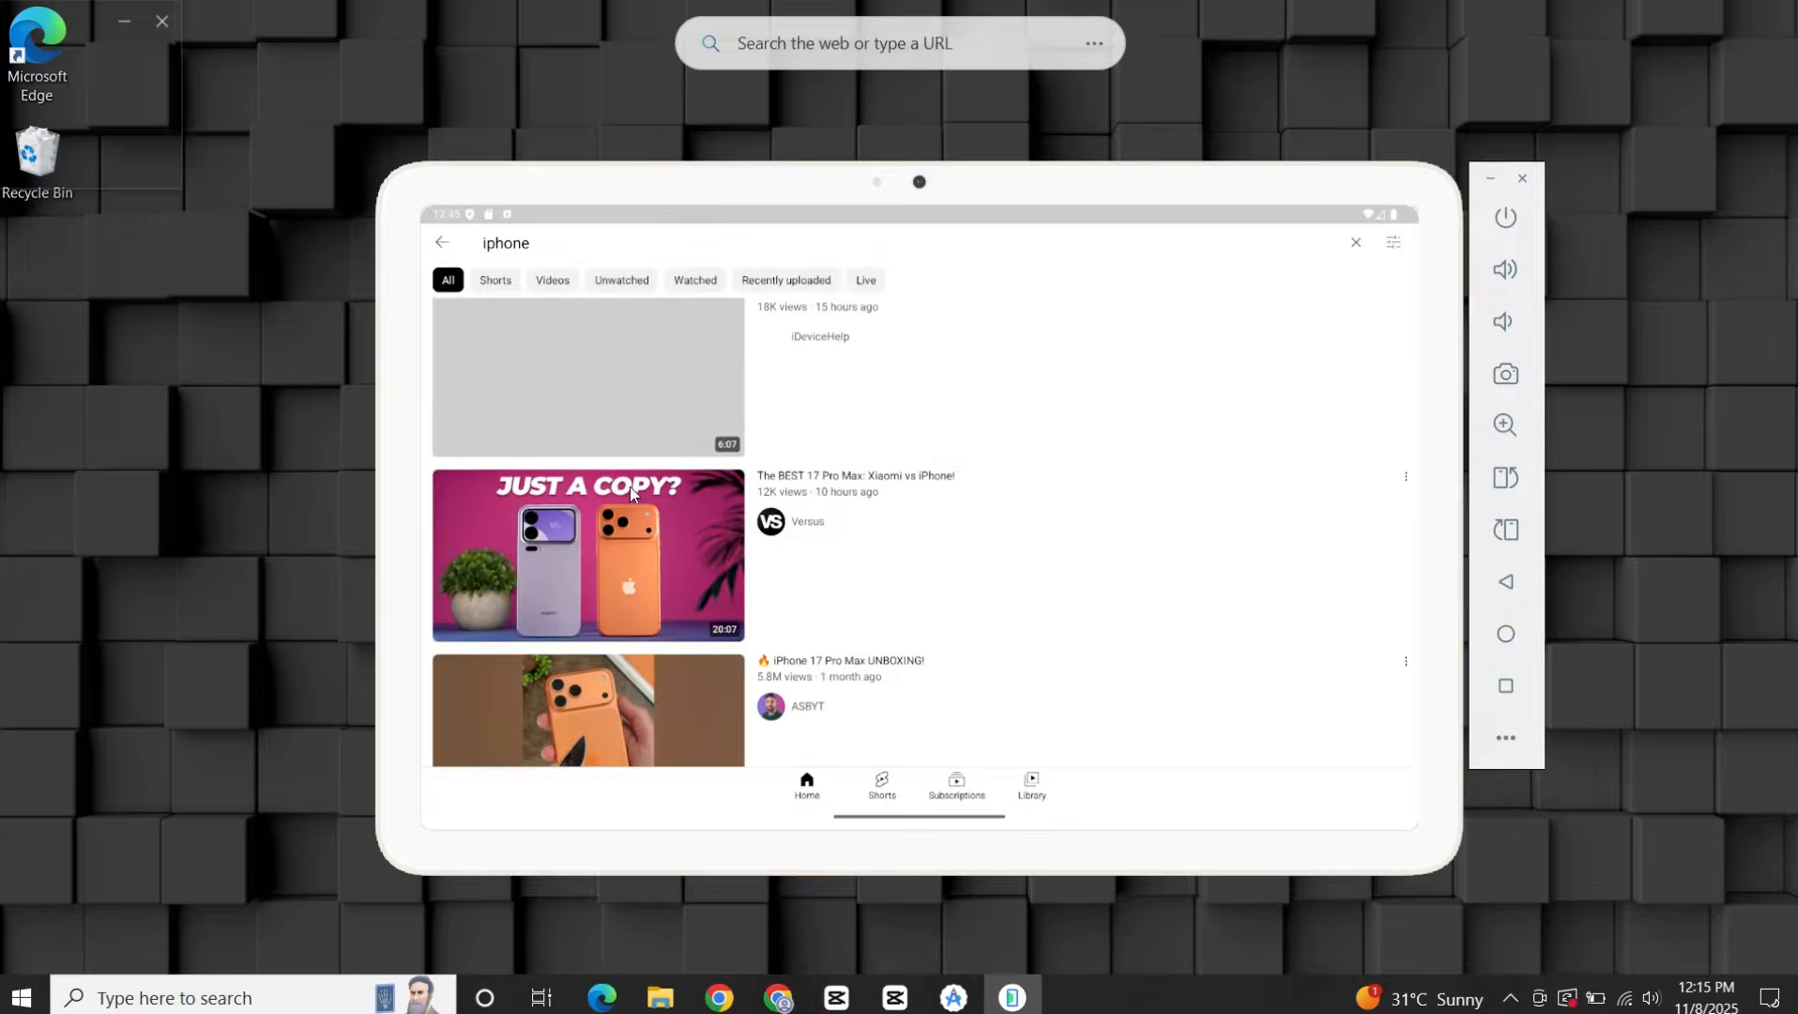
click(685, 532)
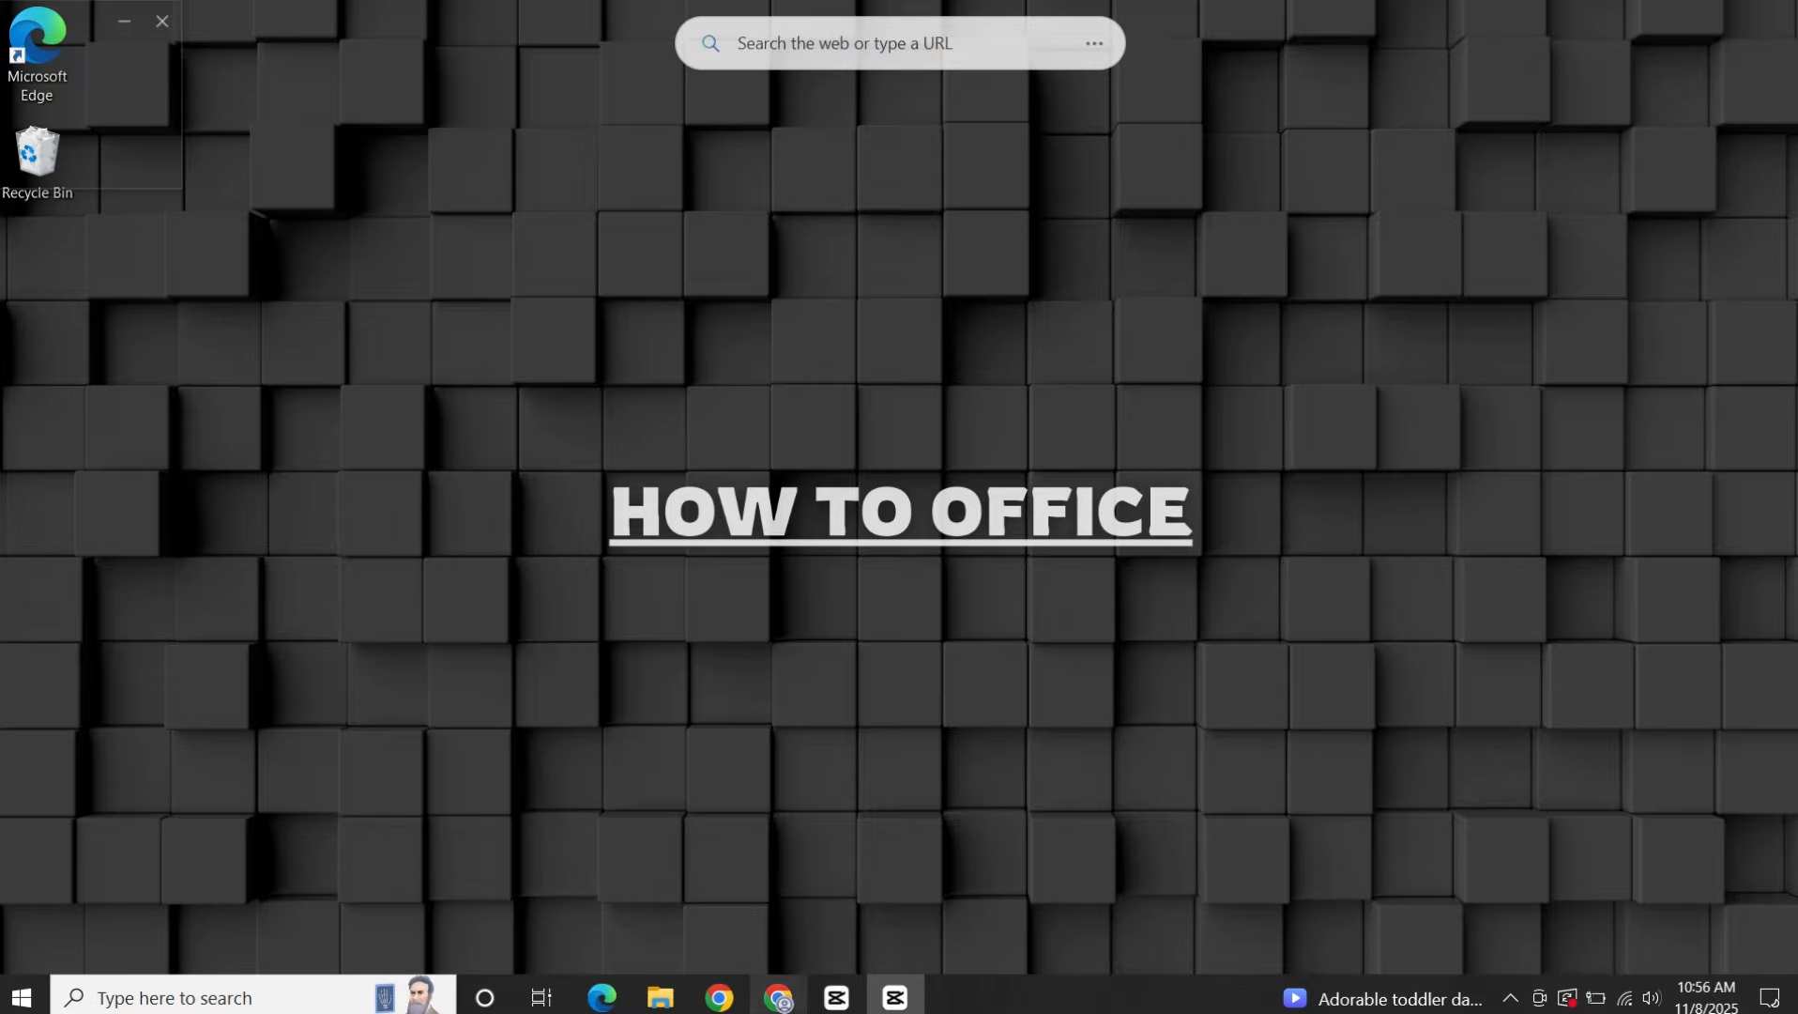
In Chrome, search the web for "android studio" and open the Android Developers page "Download Android Studio & App Tools".
click(779, 997)
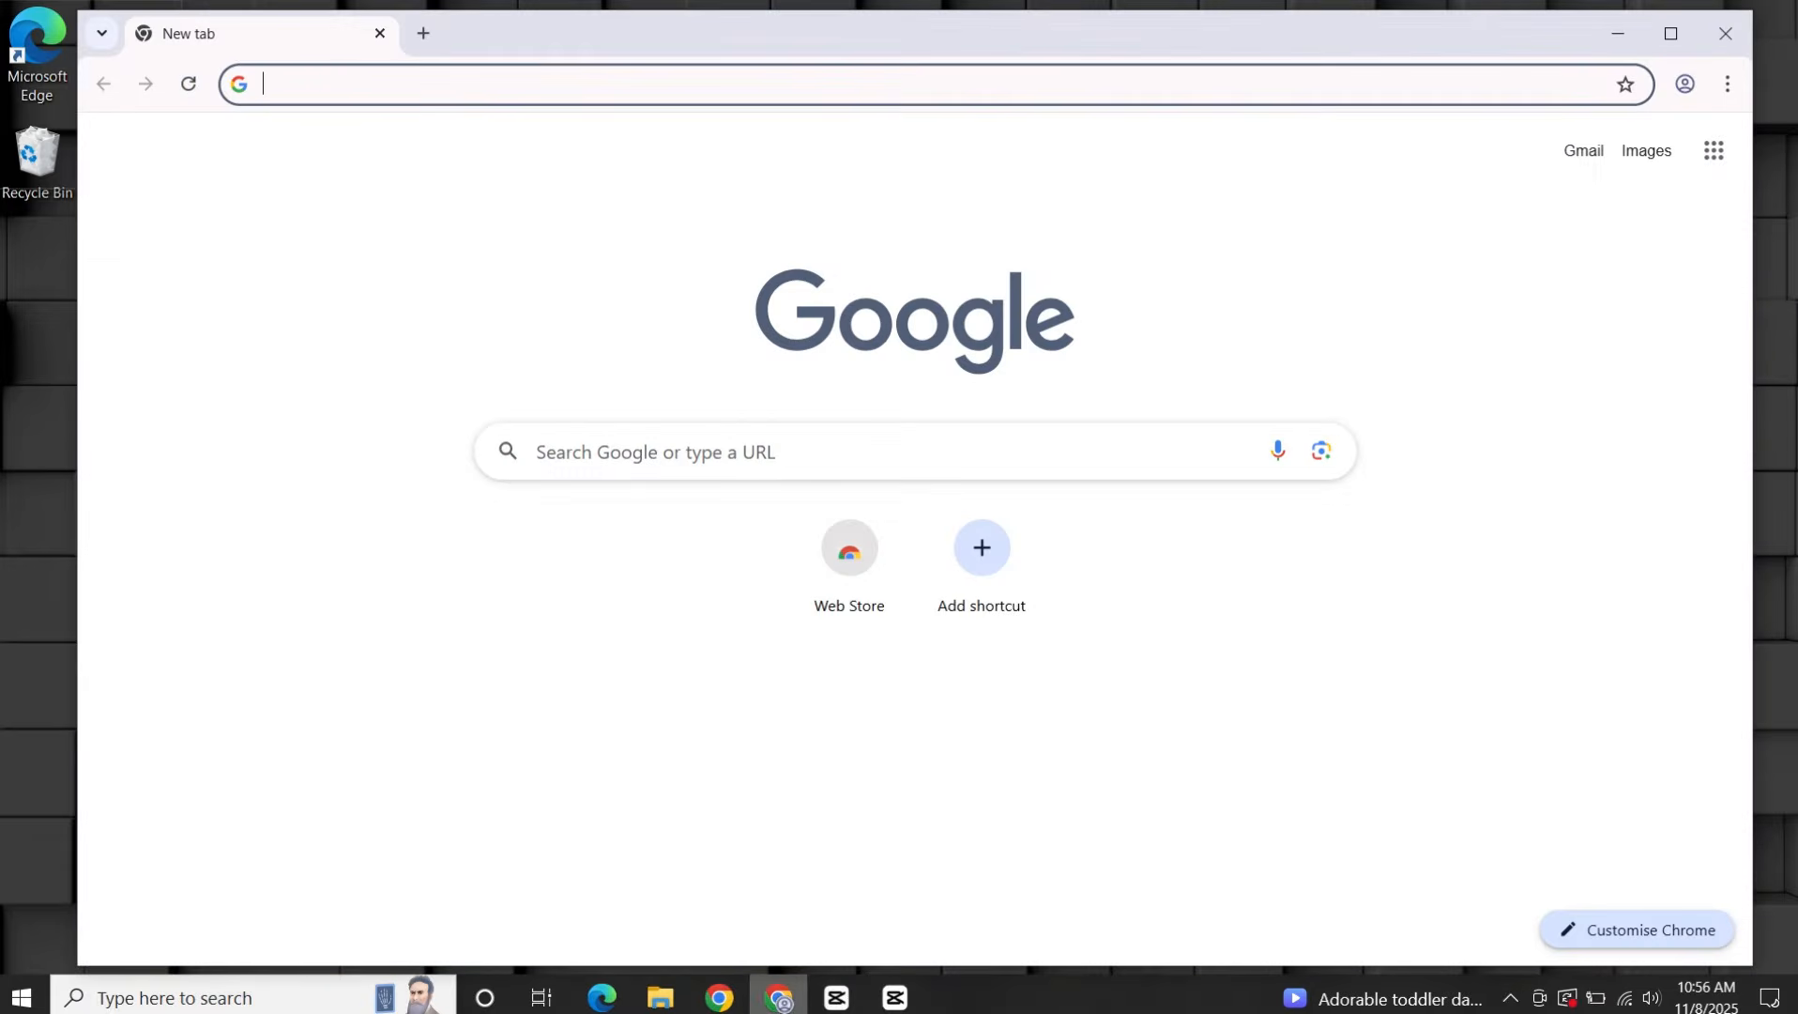
click(366, 88)
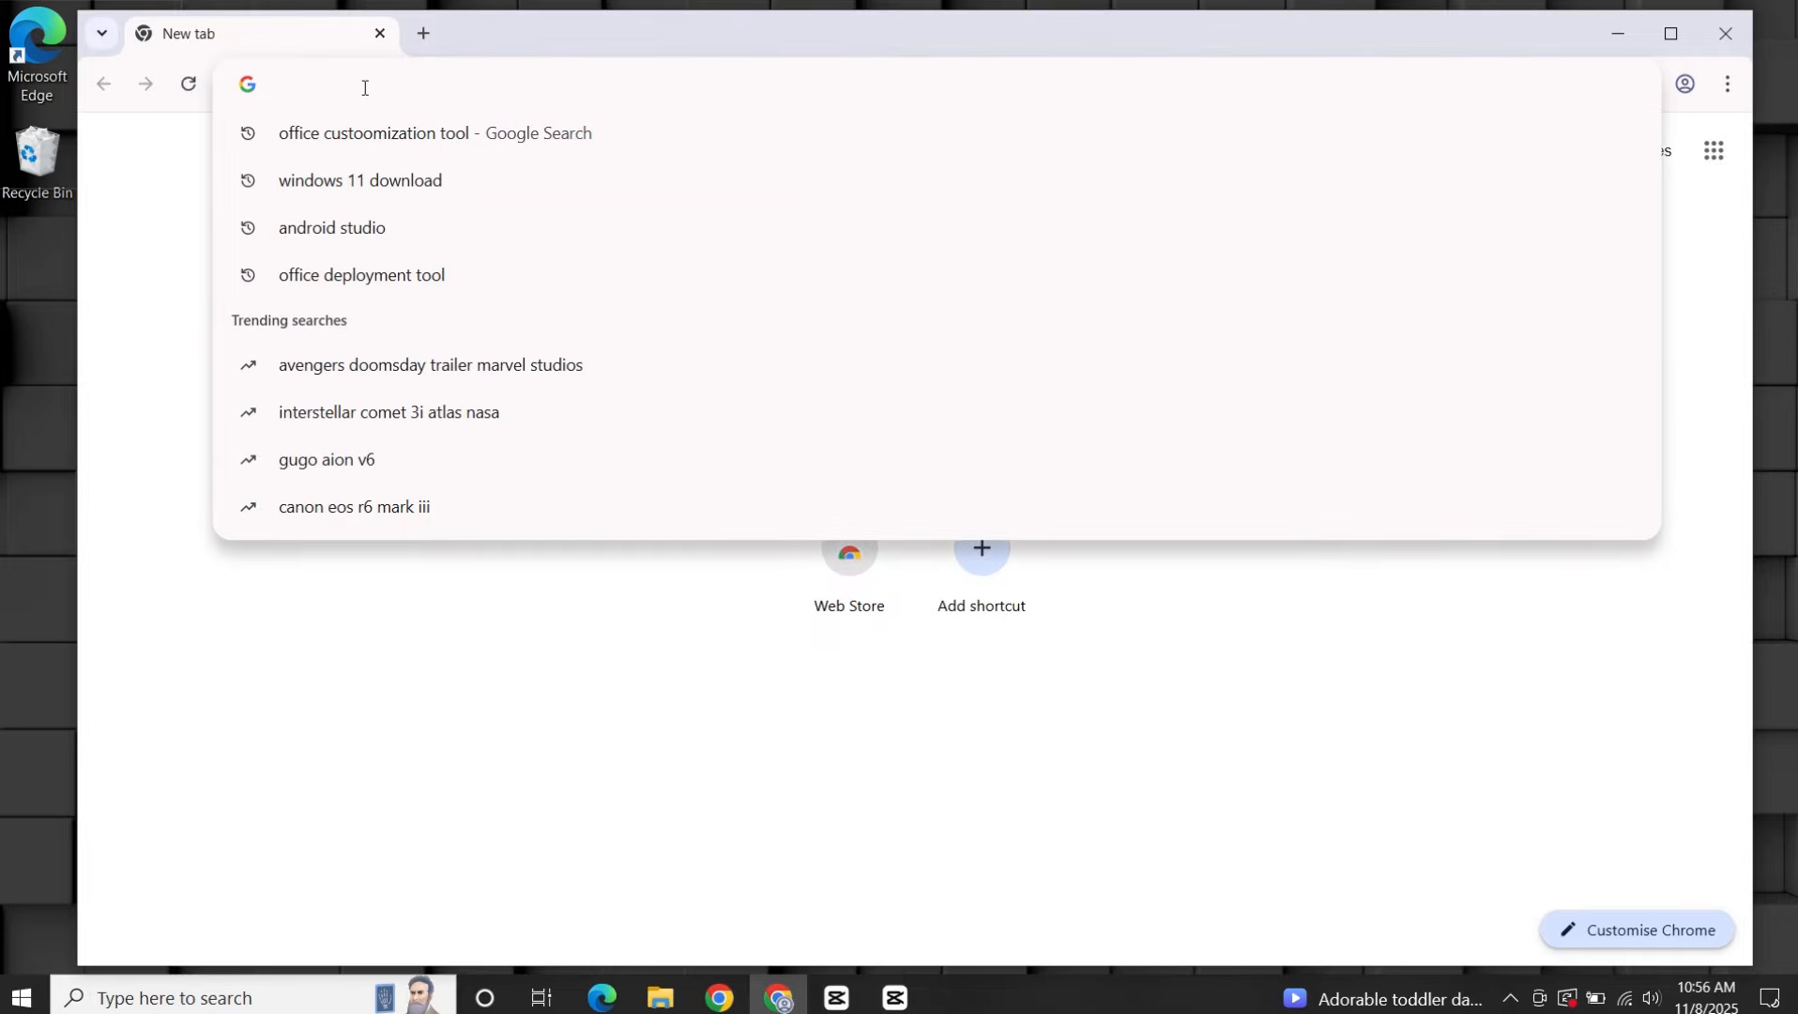
text(andro)
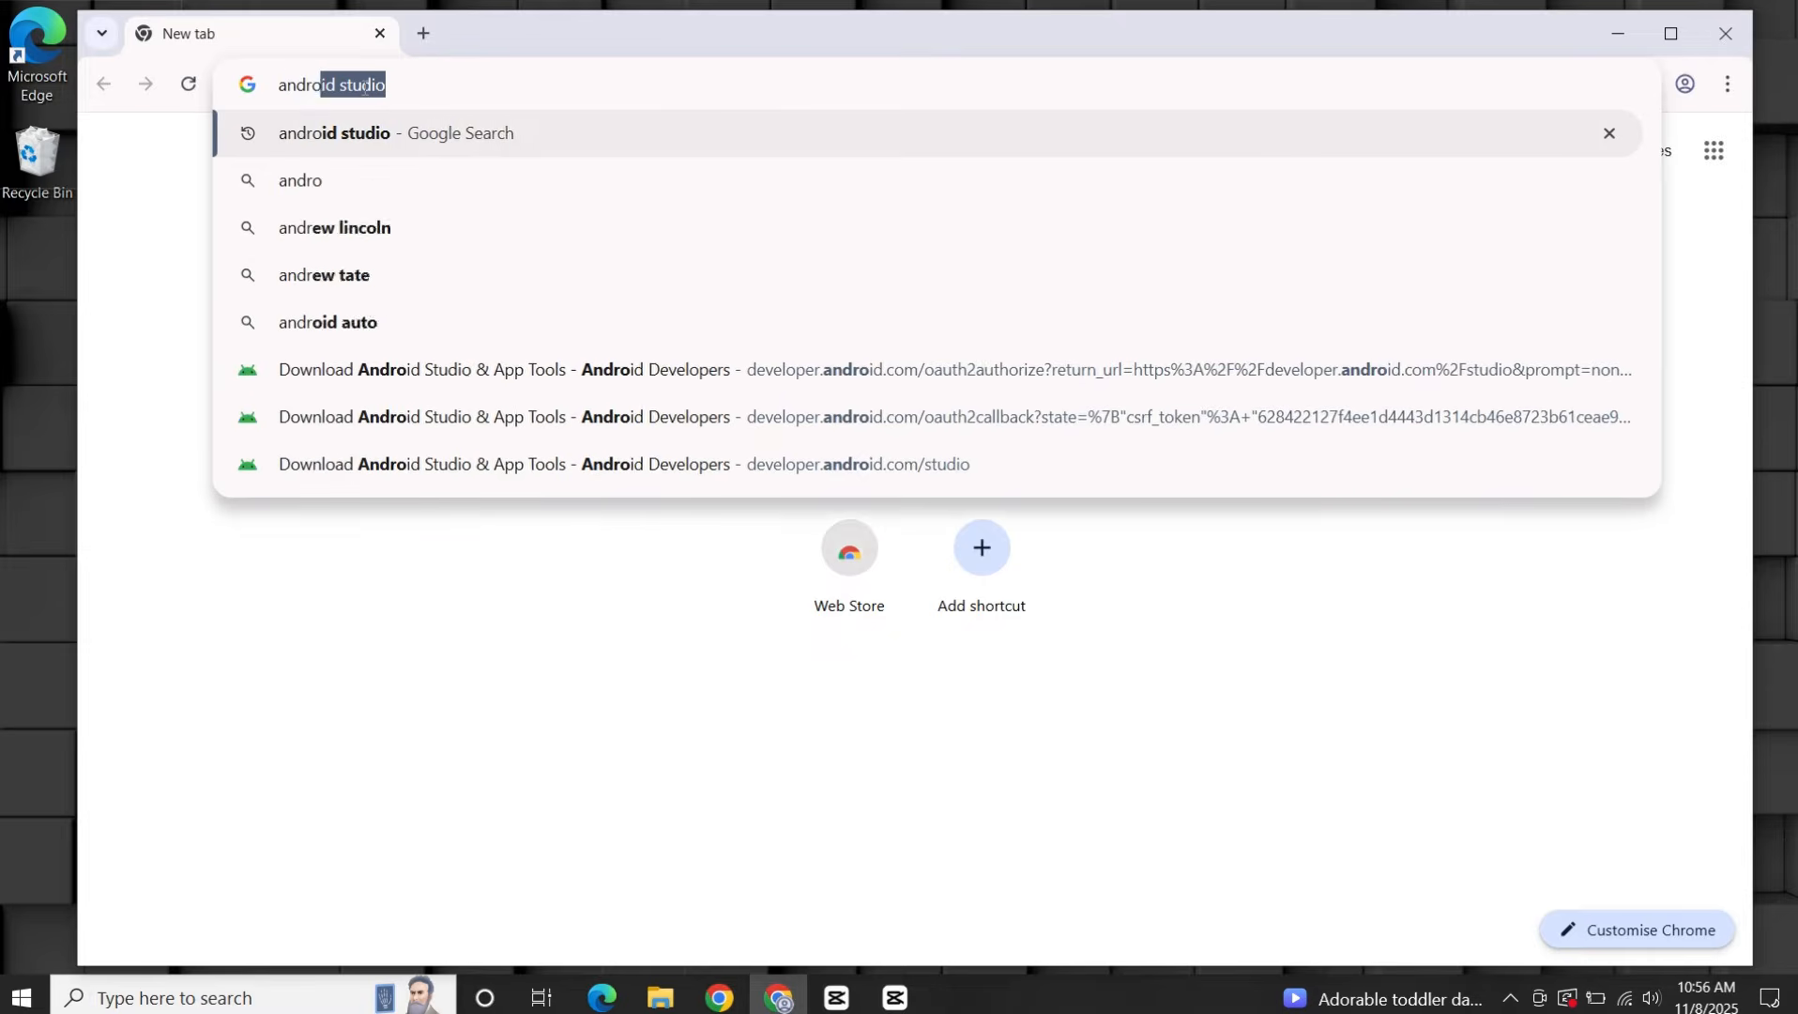
text(id studio)
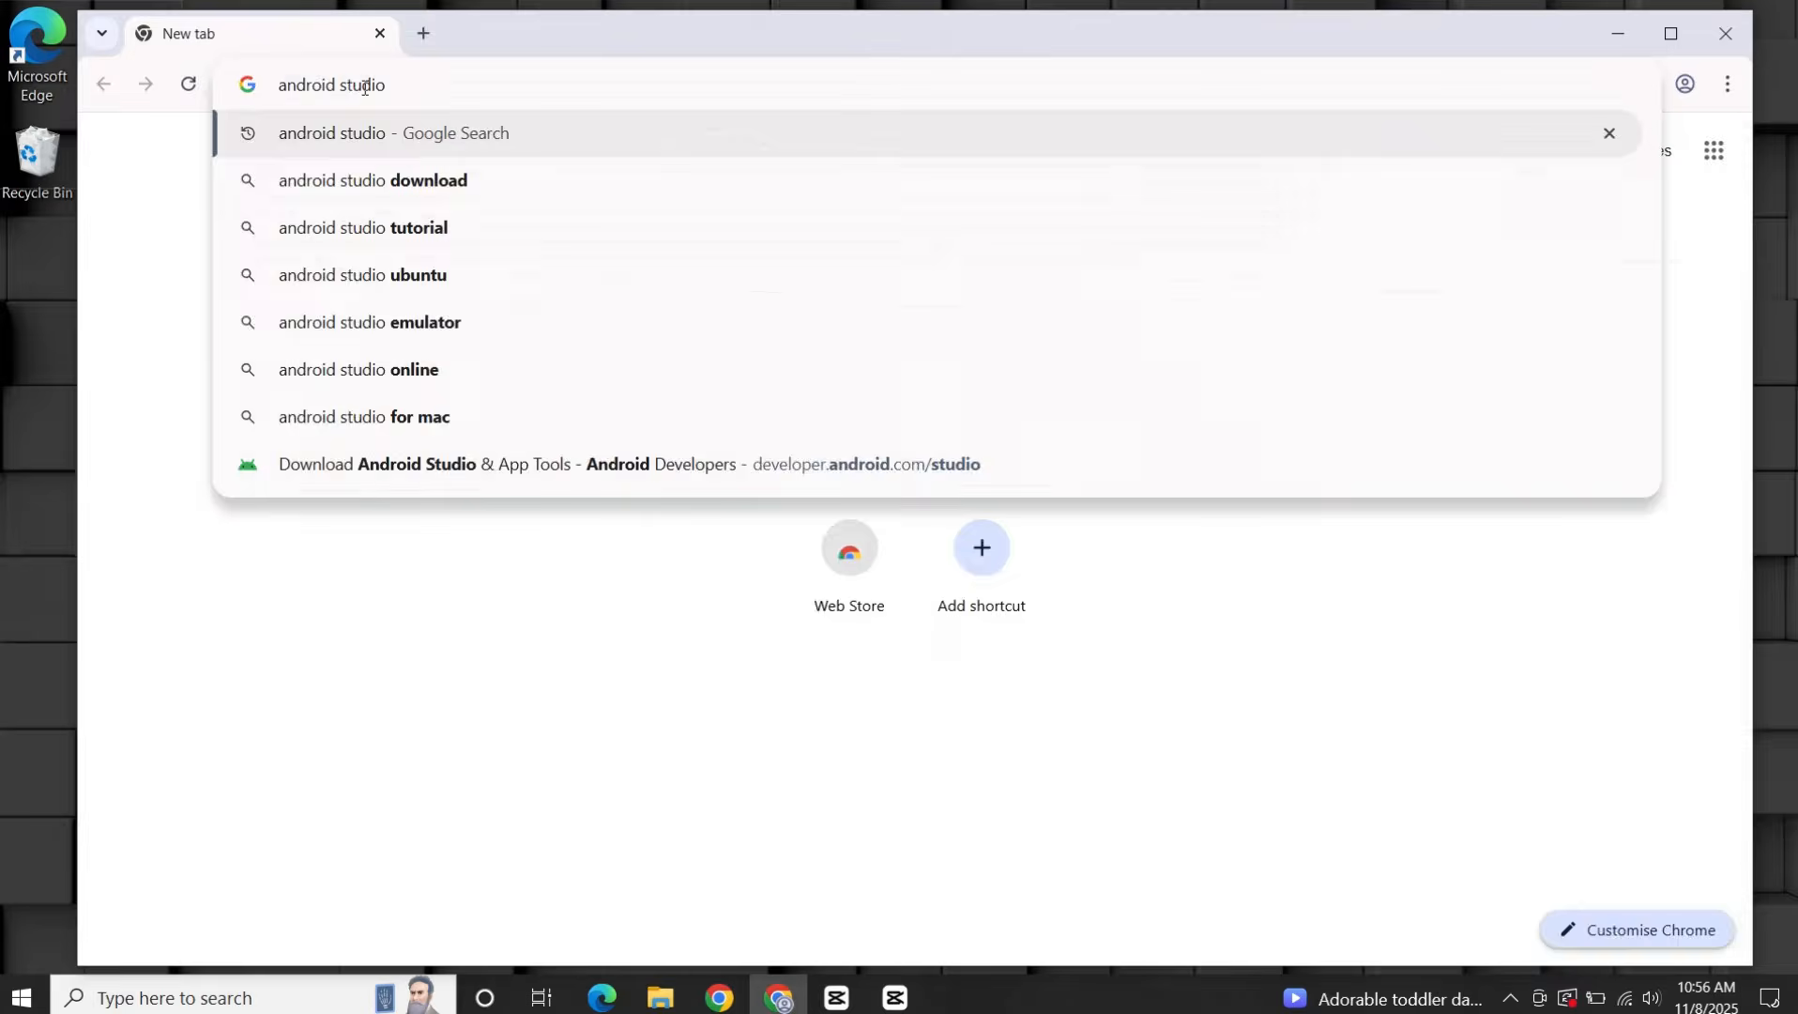
key(Return)
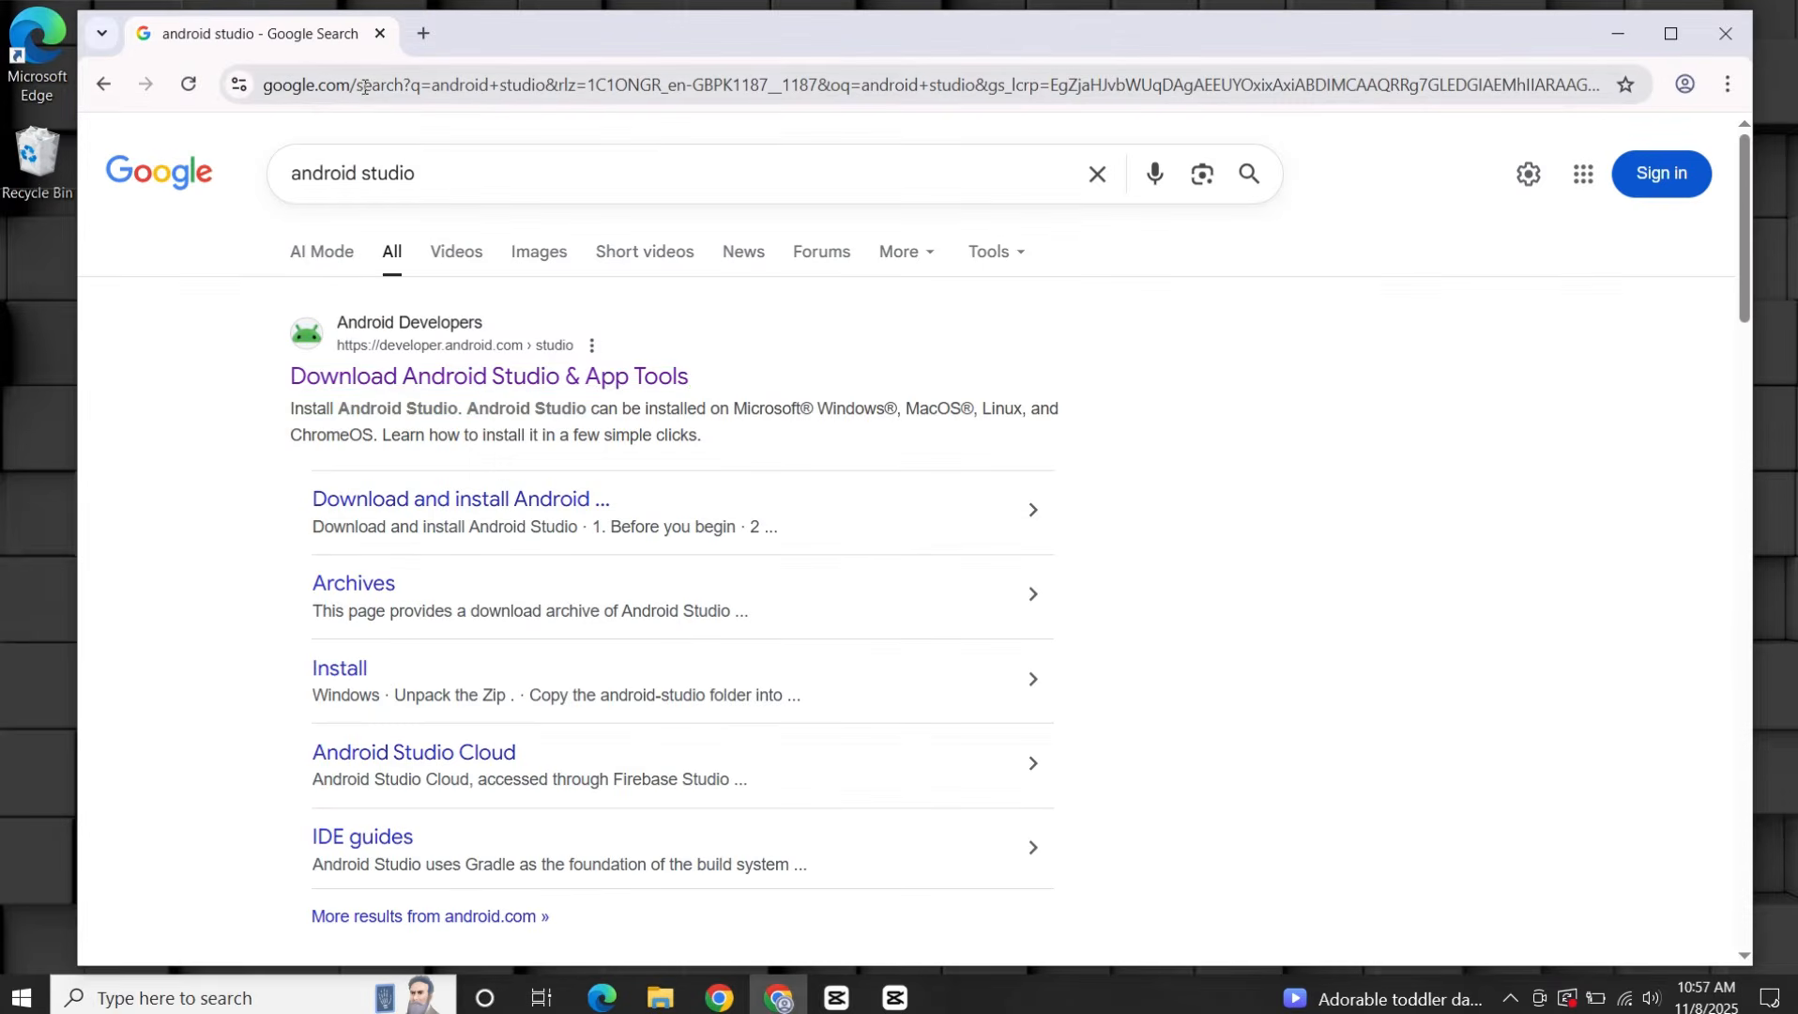
click(411, 389)
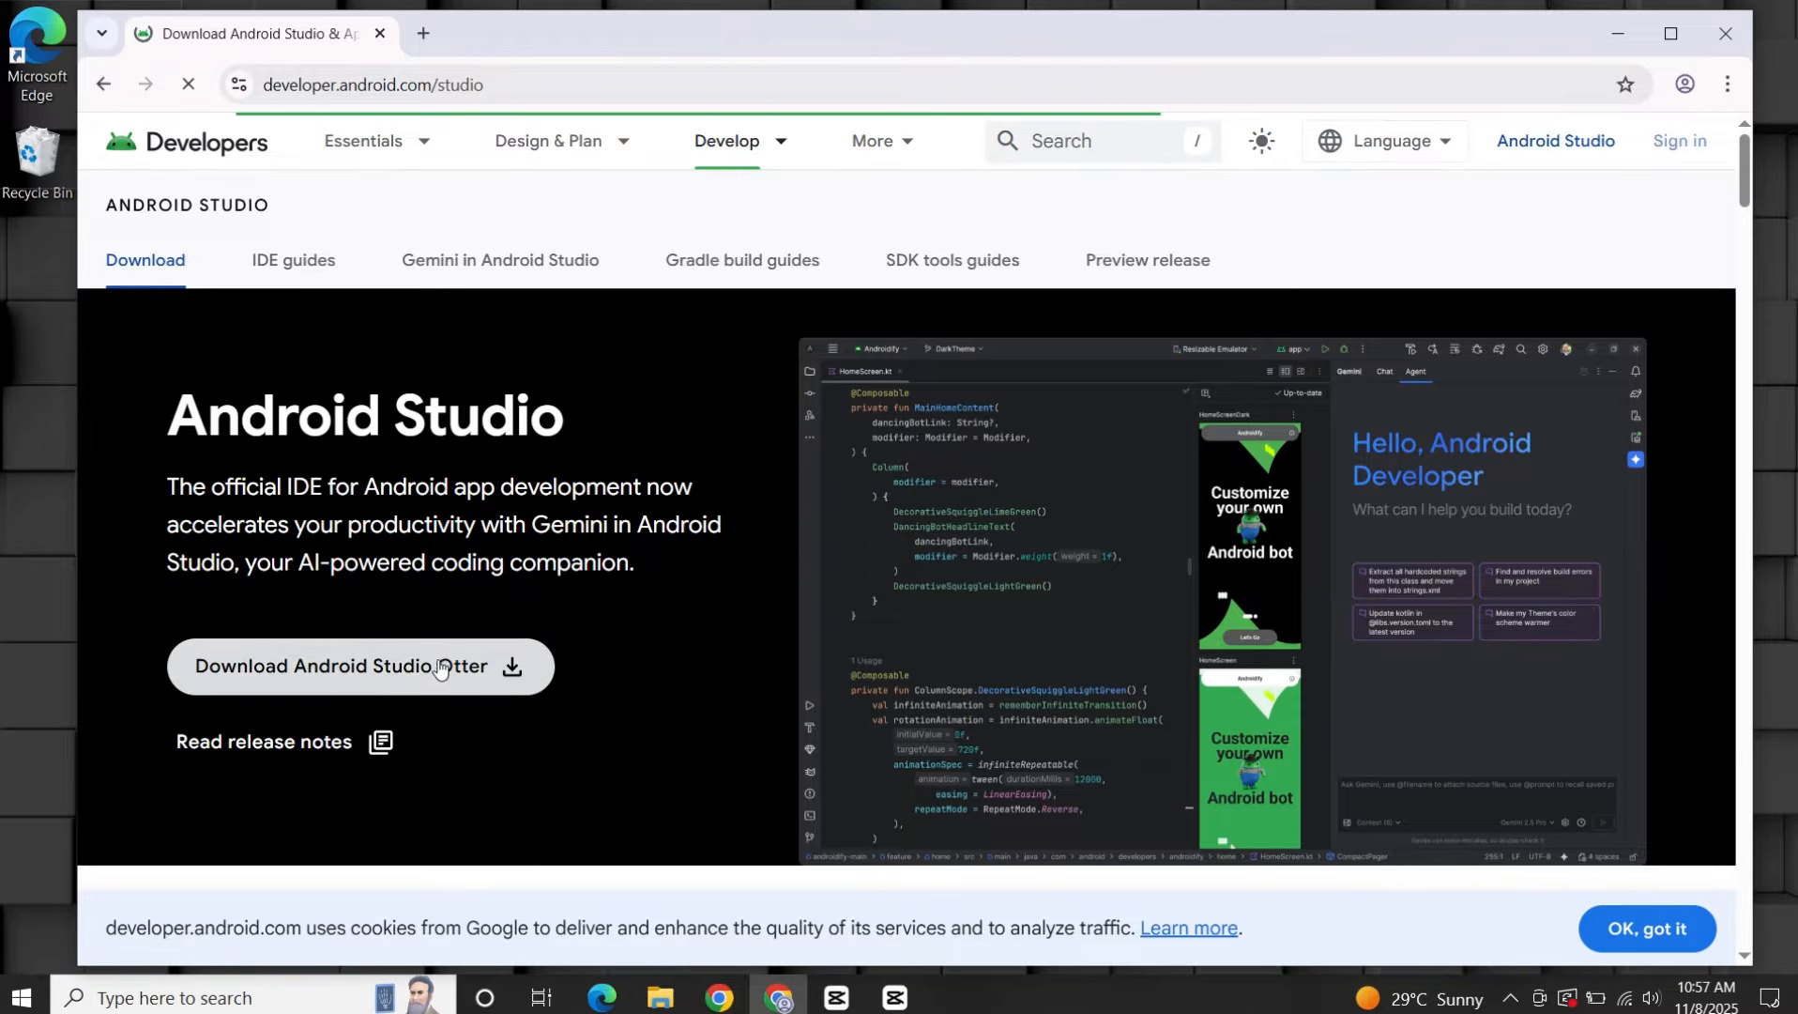
Agree to the terms, download Android Studio Otter 2025.2.1 for Windows and check the progress in the recent downloads.
click(465, 678)
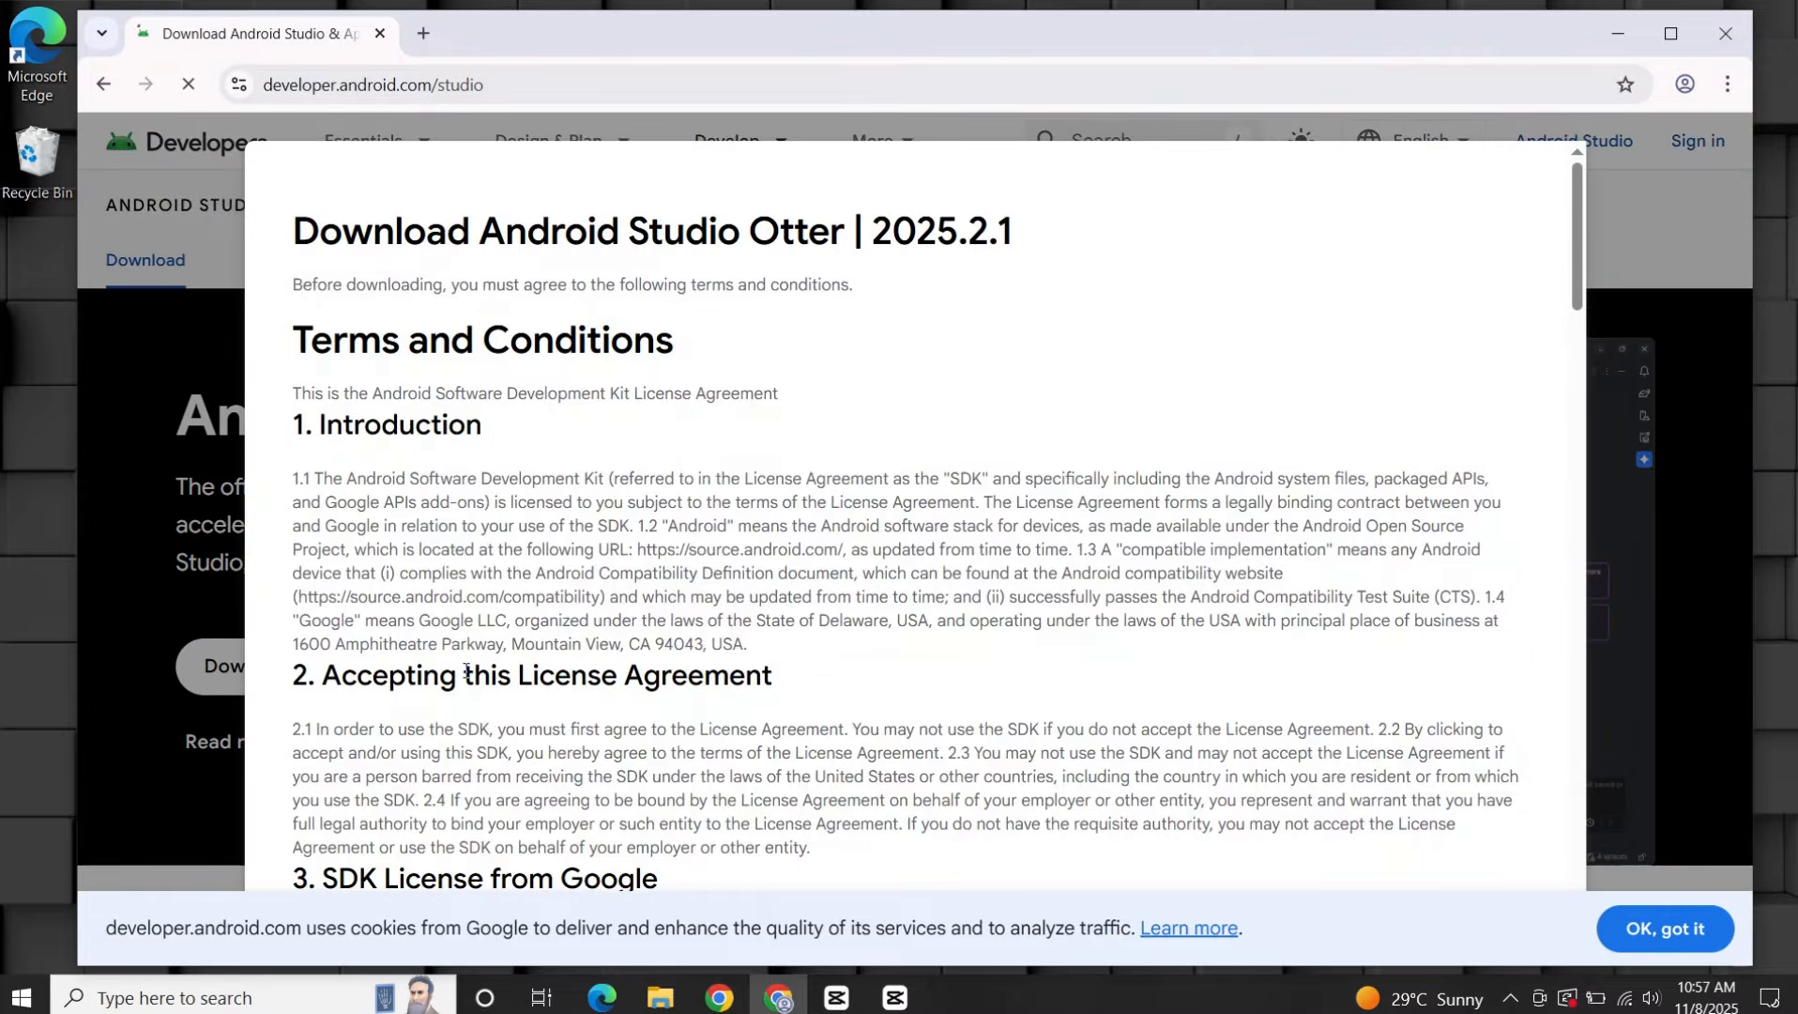
scroll(539, 580, down, 20)
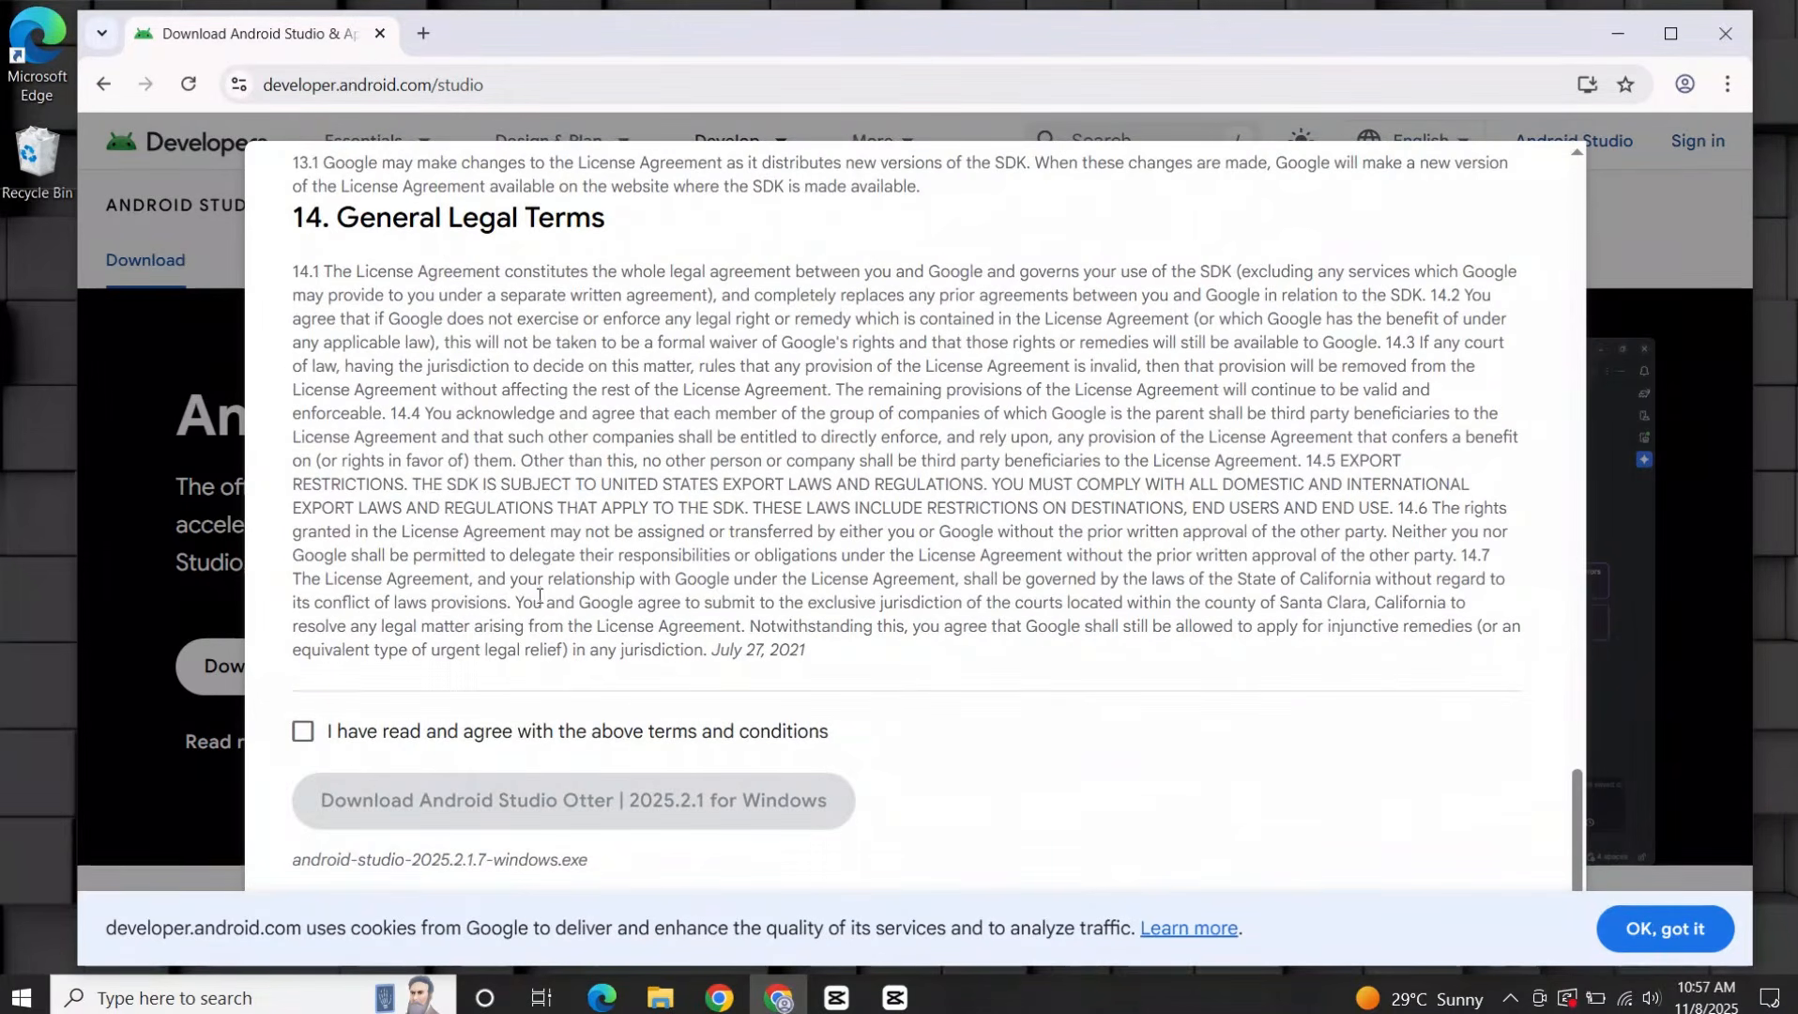
click(496, 732)
click(532, 803)
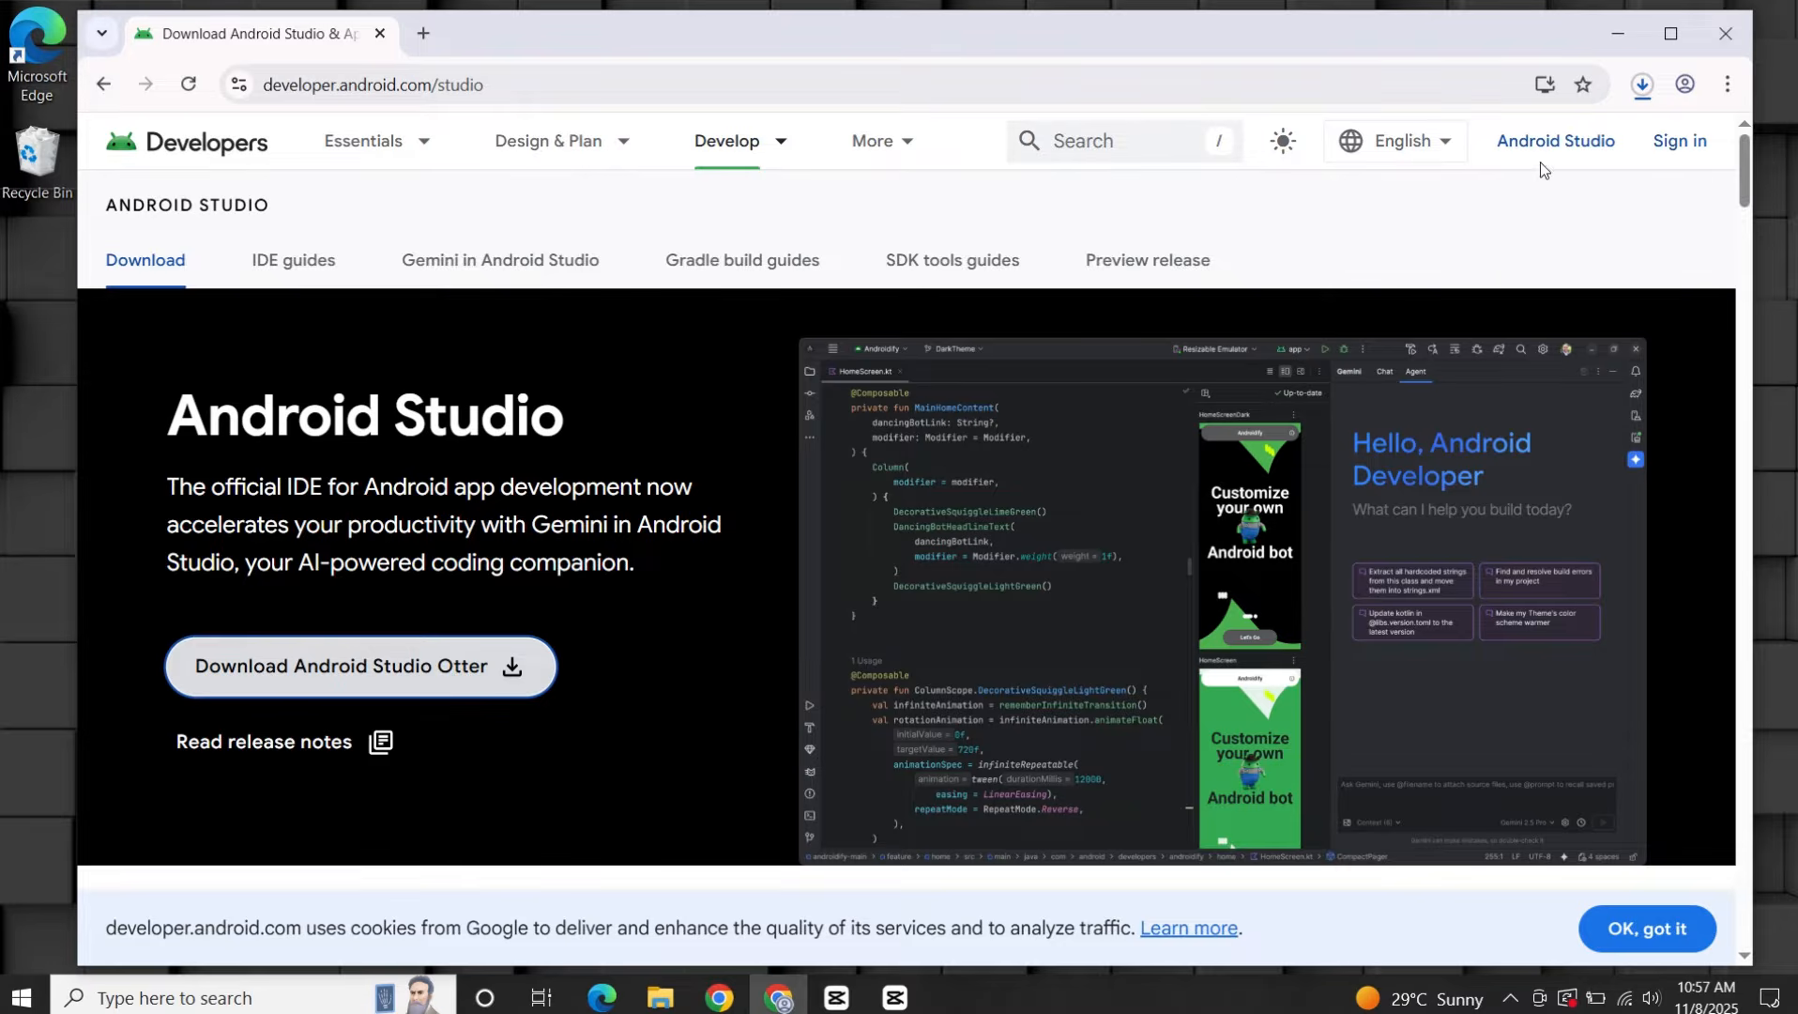
click(1643, 85)
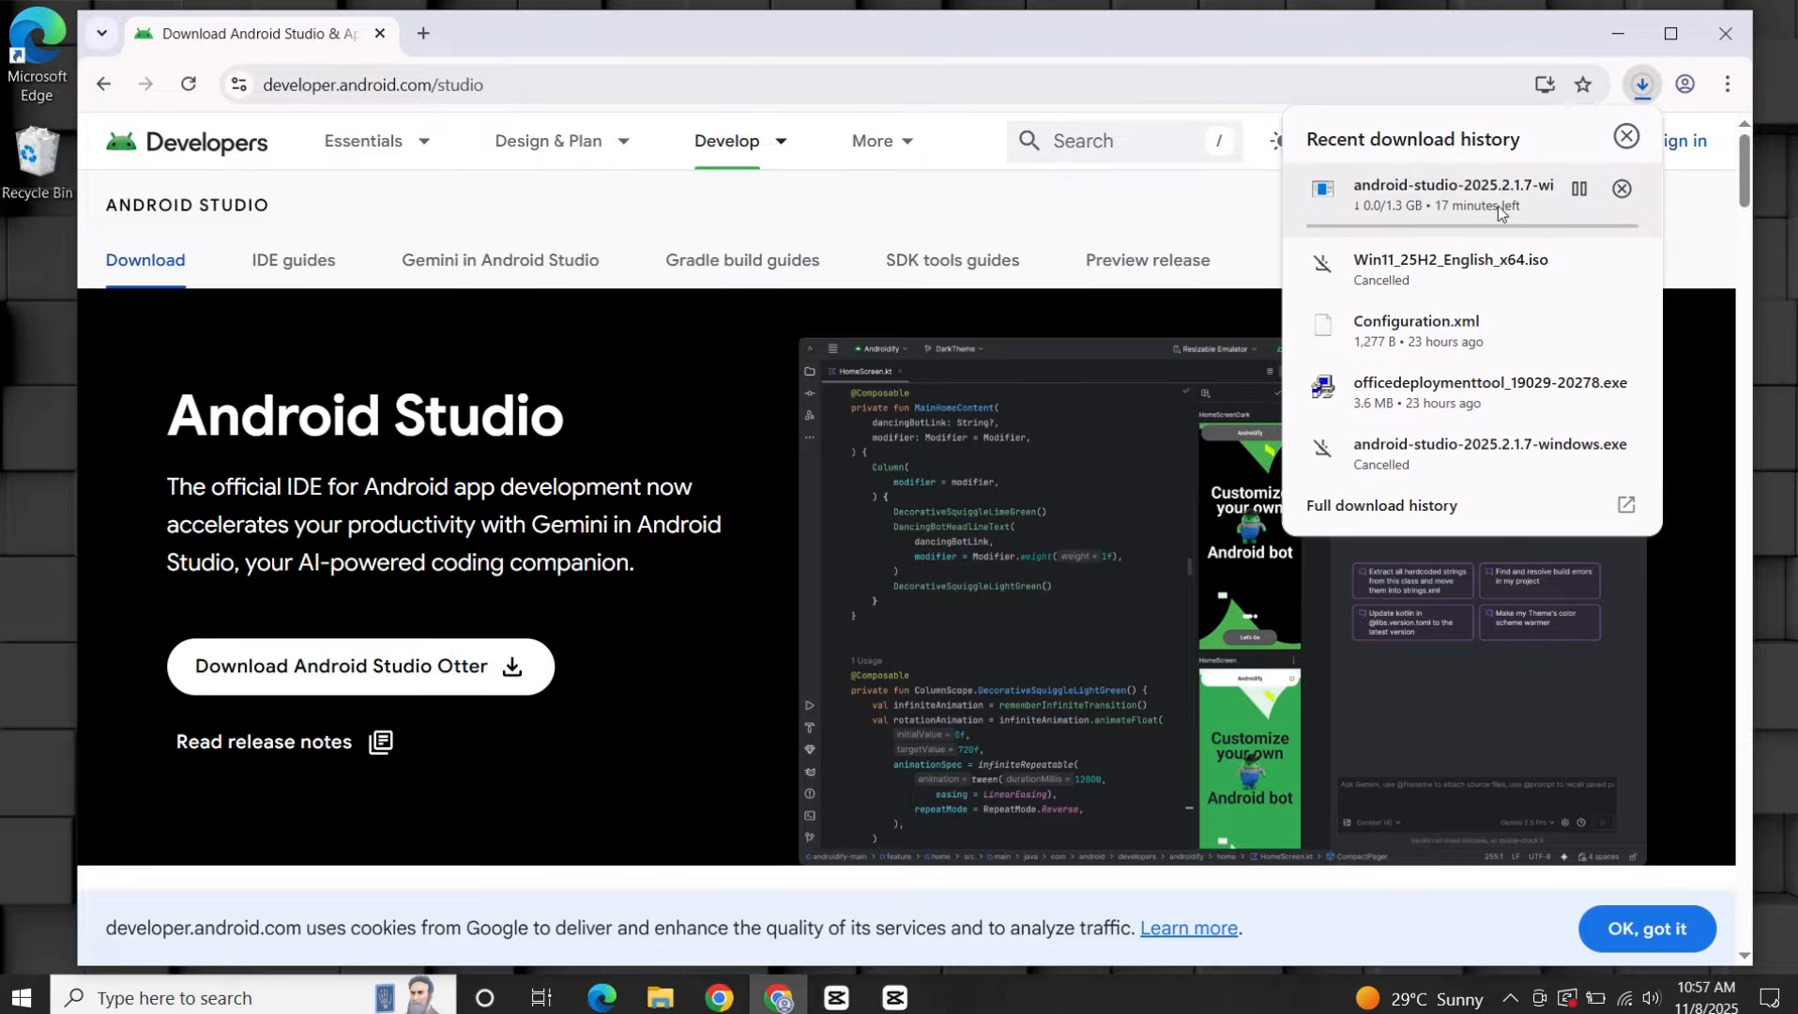
click(1217, 231)
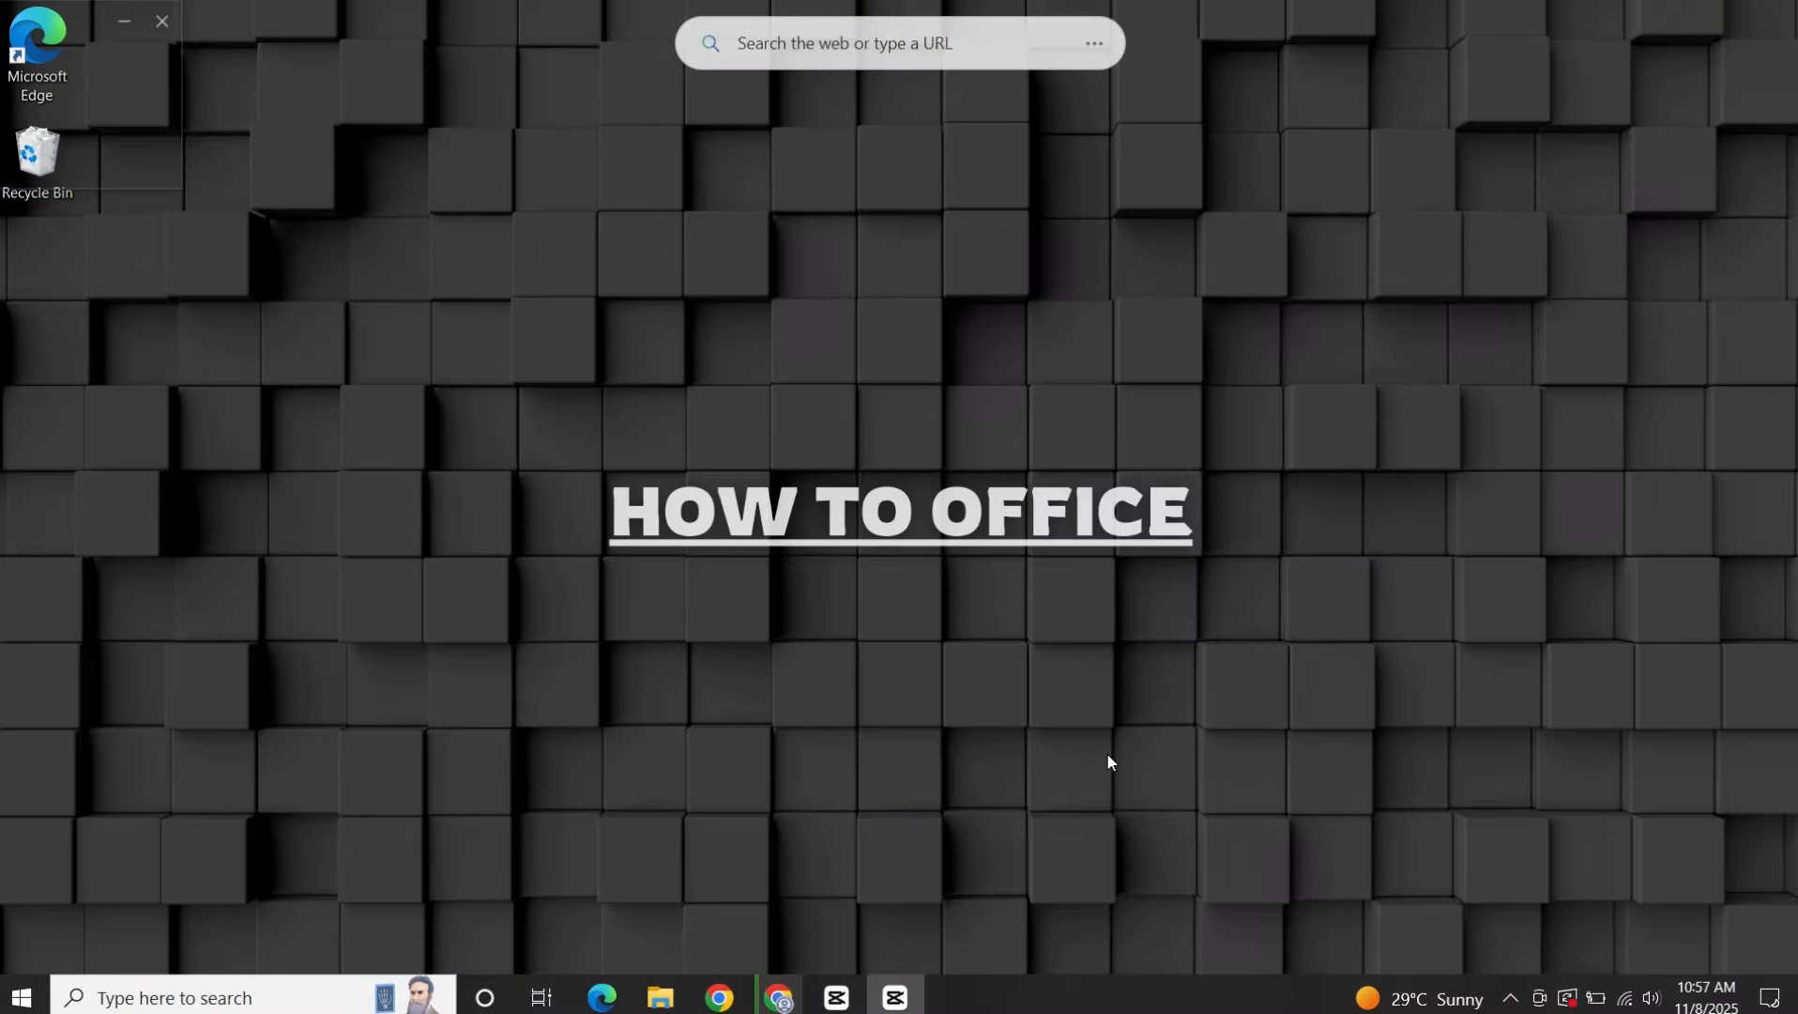
Run the android-studio-2025.2.1.7-windows installer from New Volume (E:) in File Explorer and minimize the folder window.
click(660, 997)
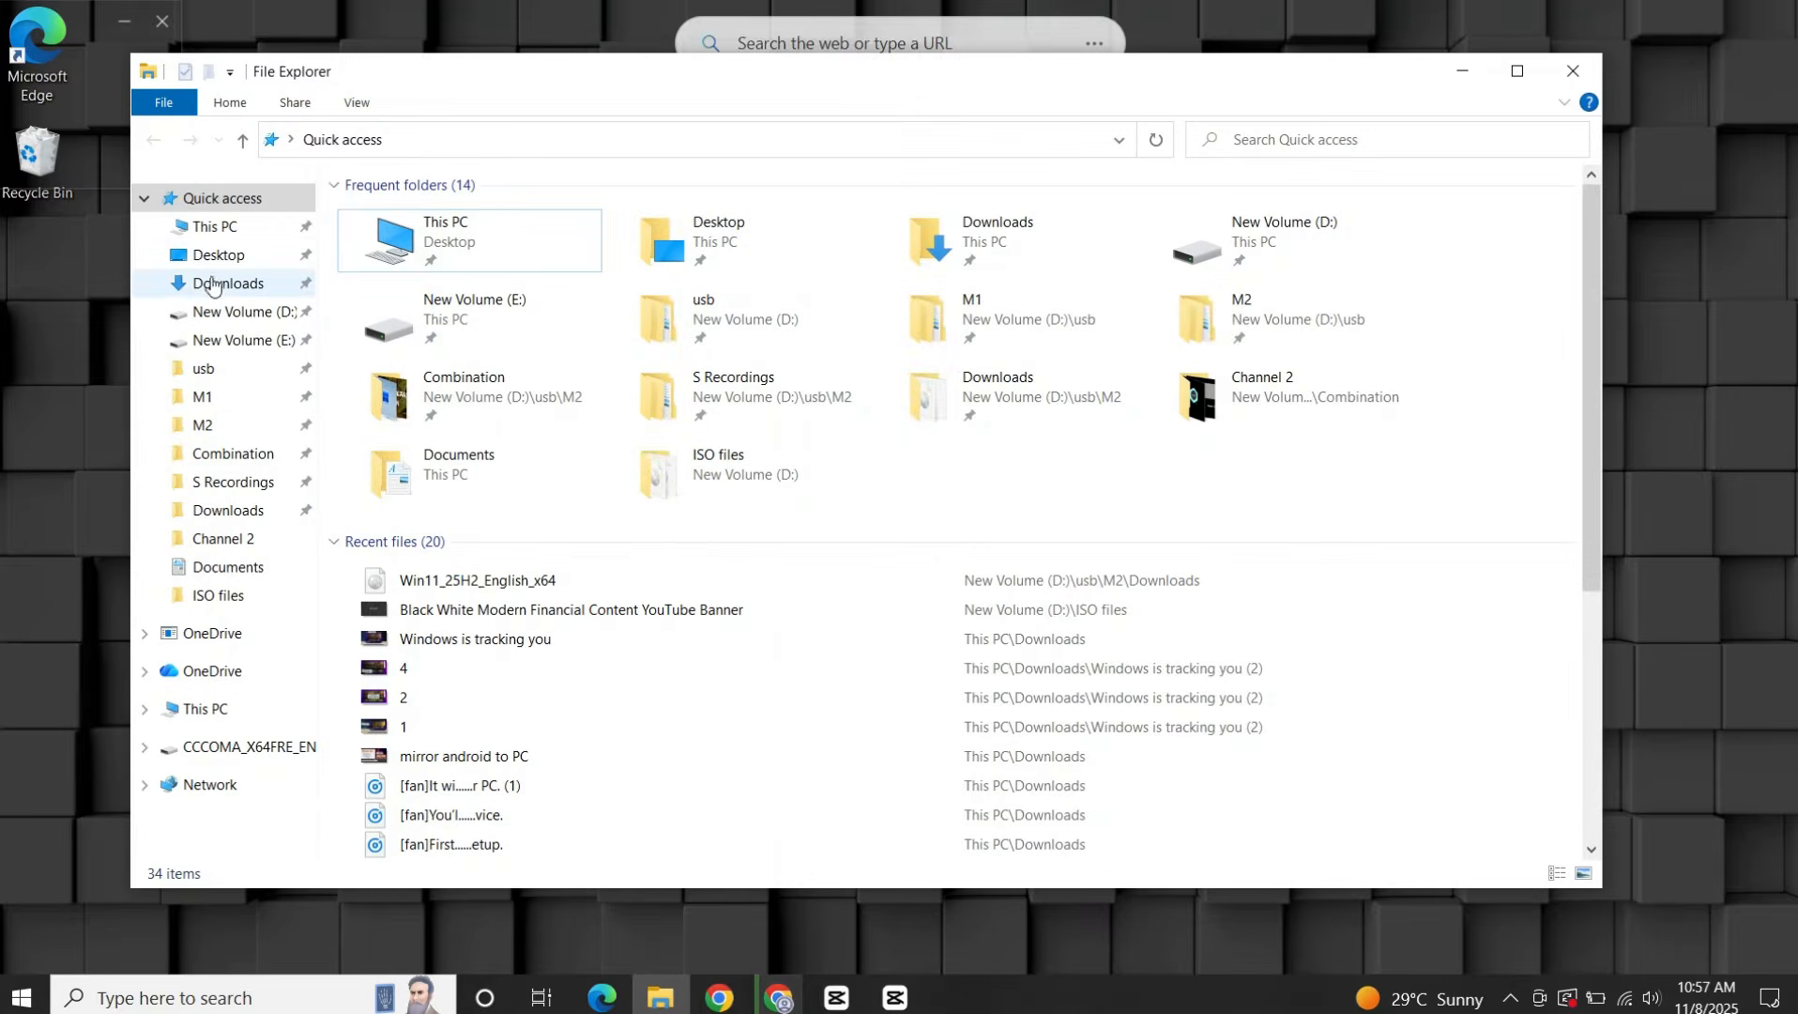
click(240, 339)
click(638, 519)
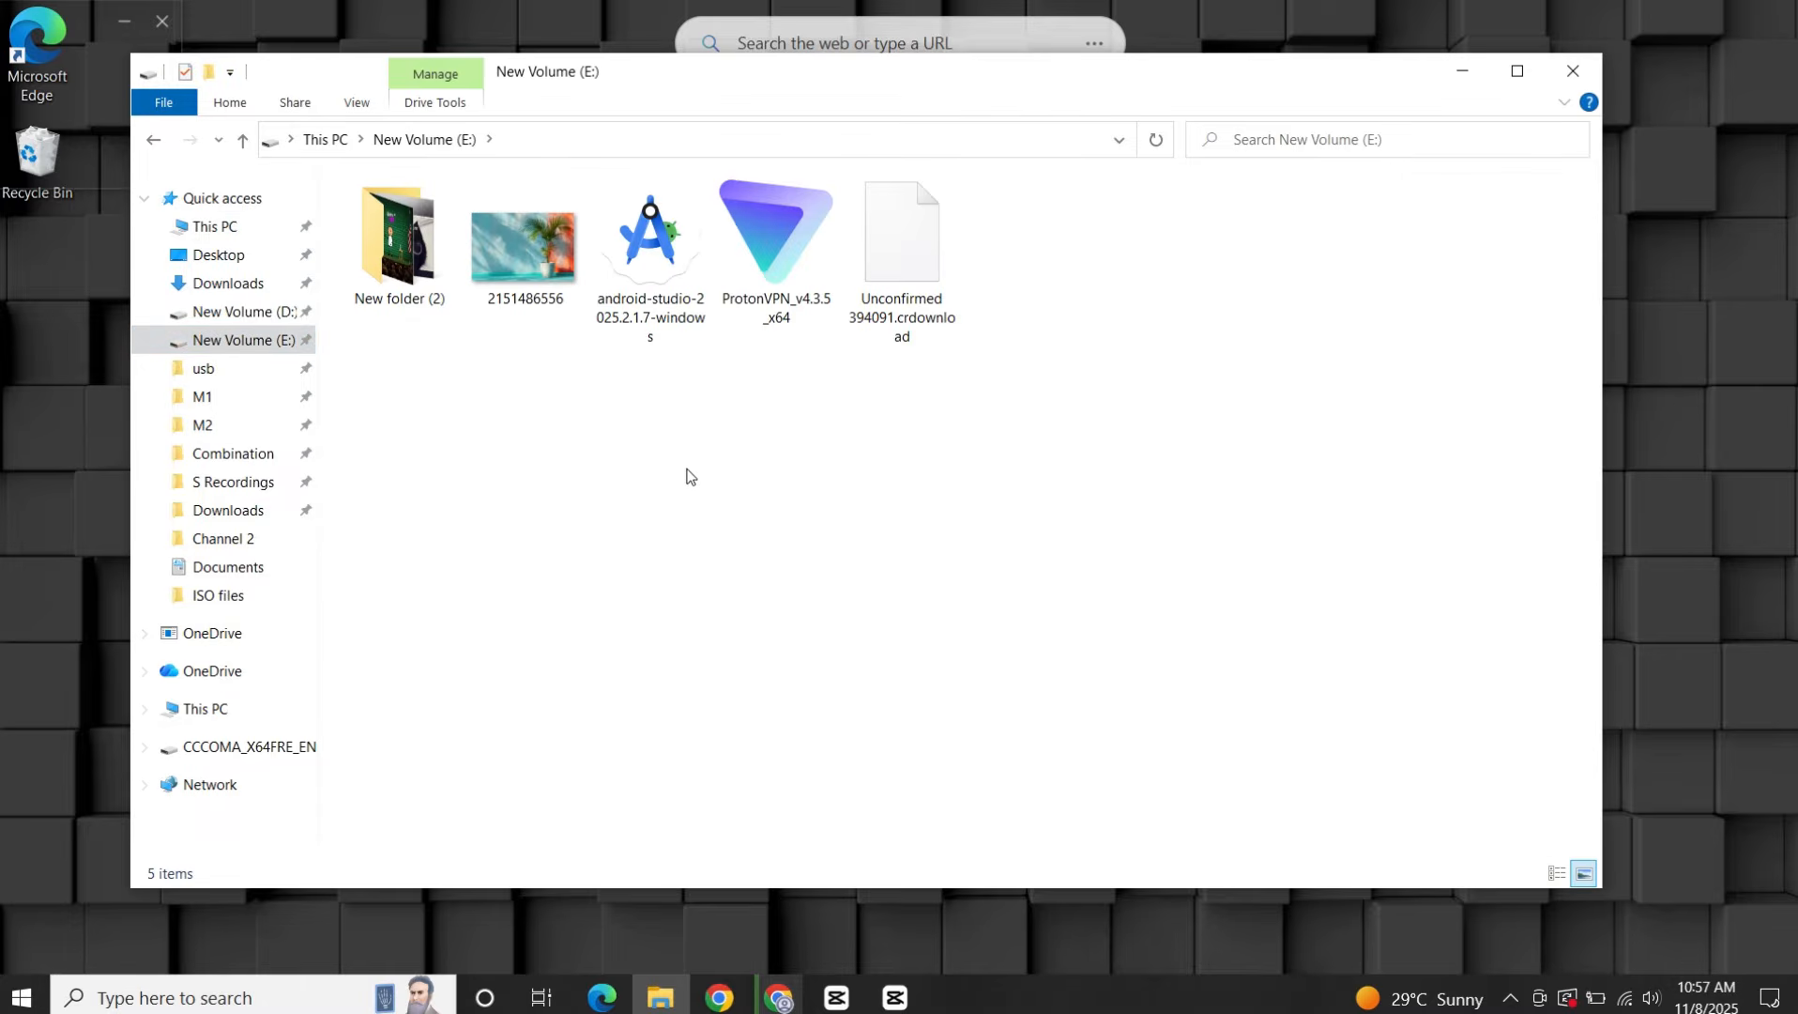
right_click(654, 267)
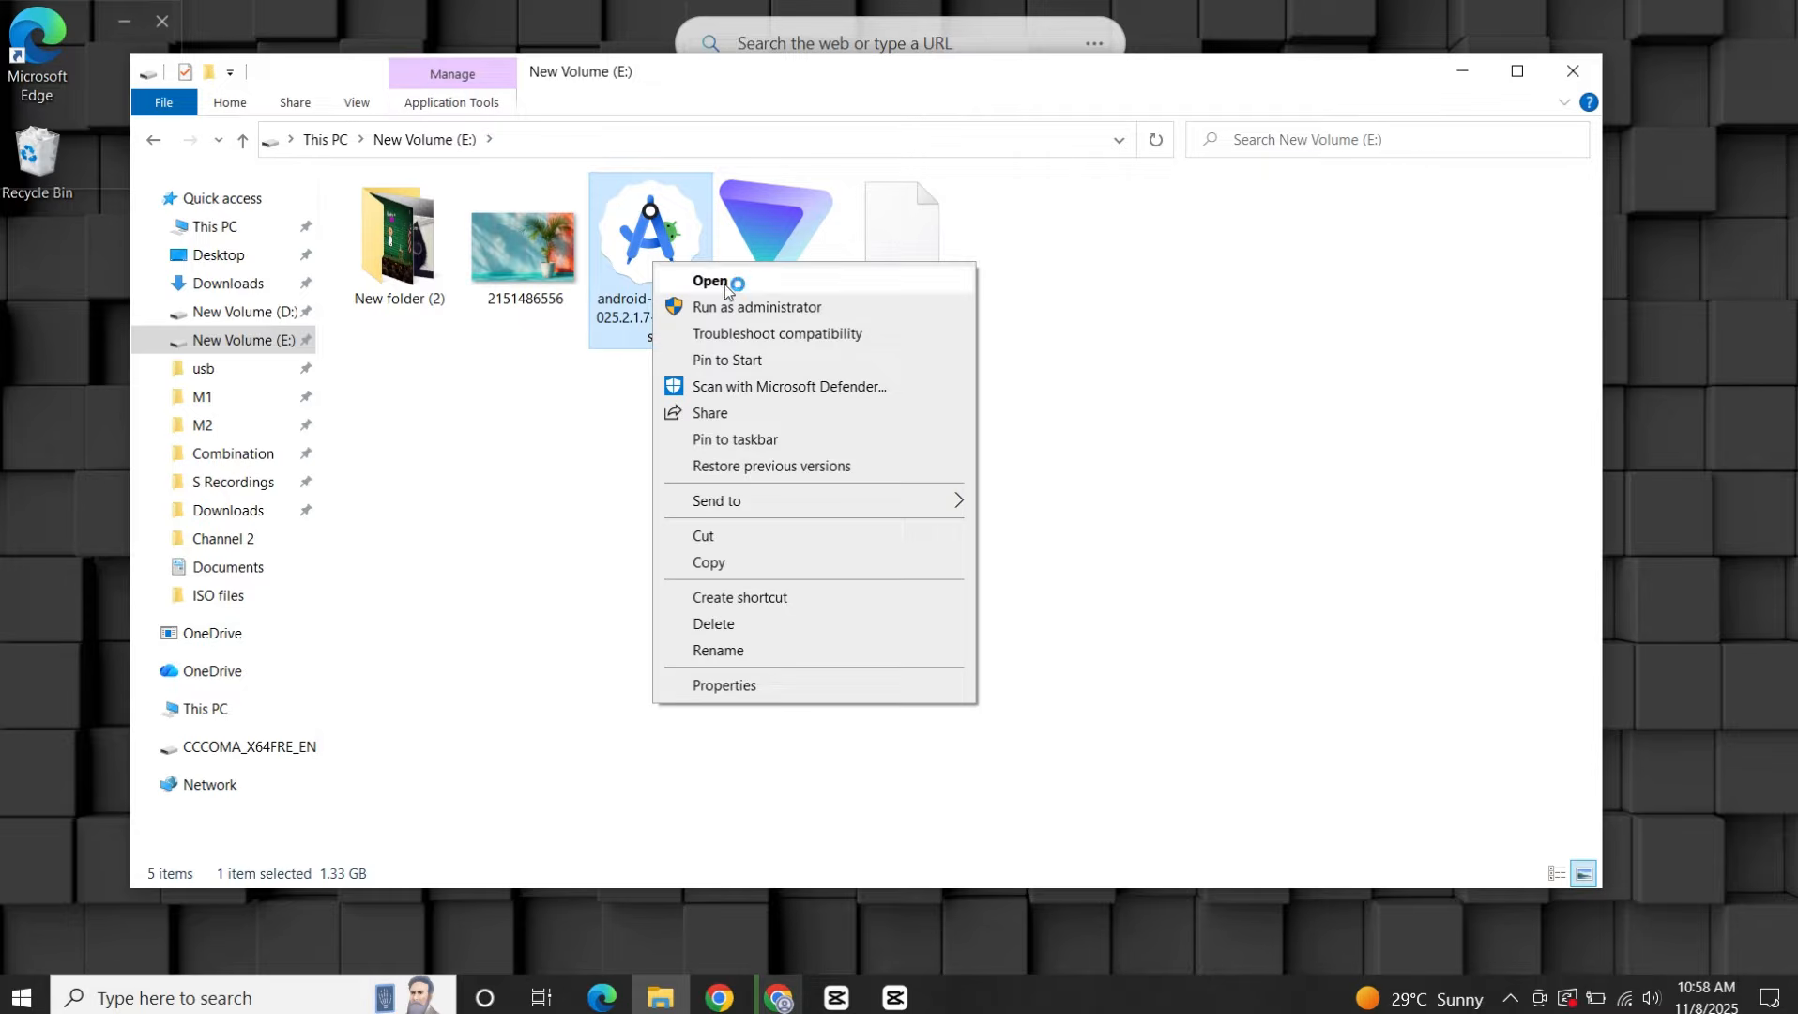
click(731, 282)
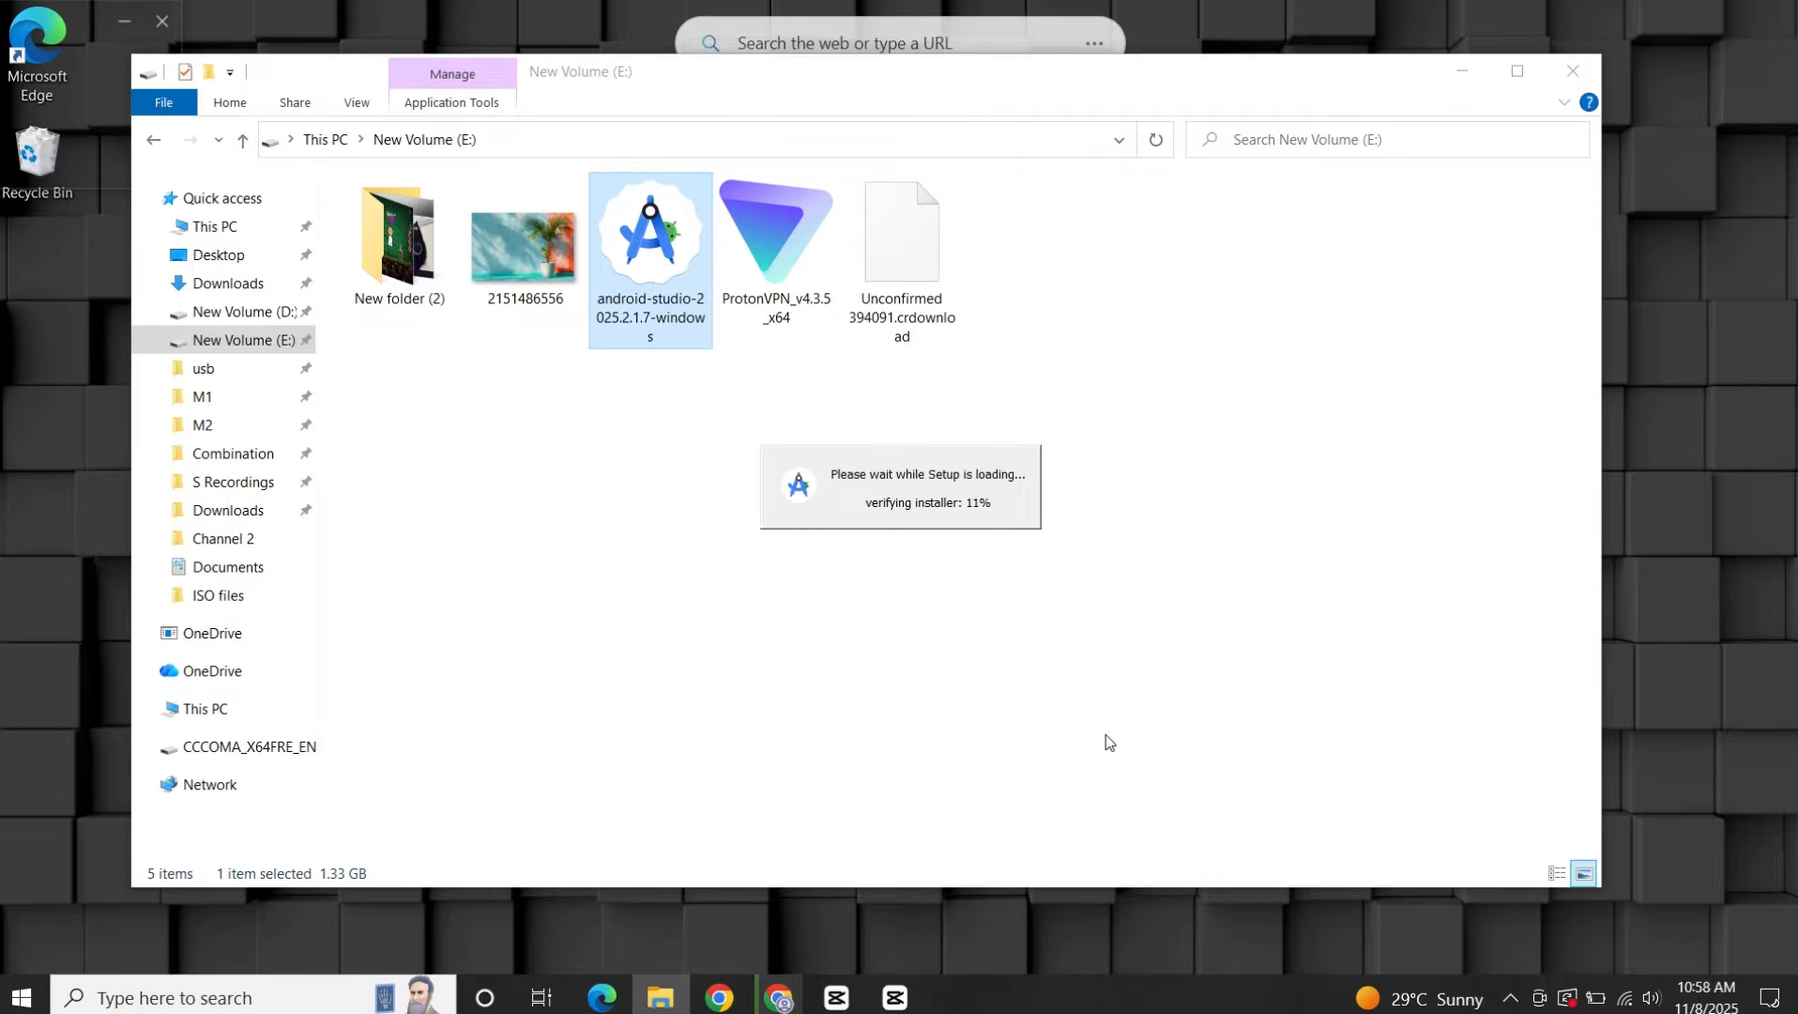
click(1462, 71)
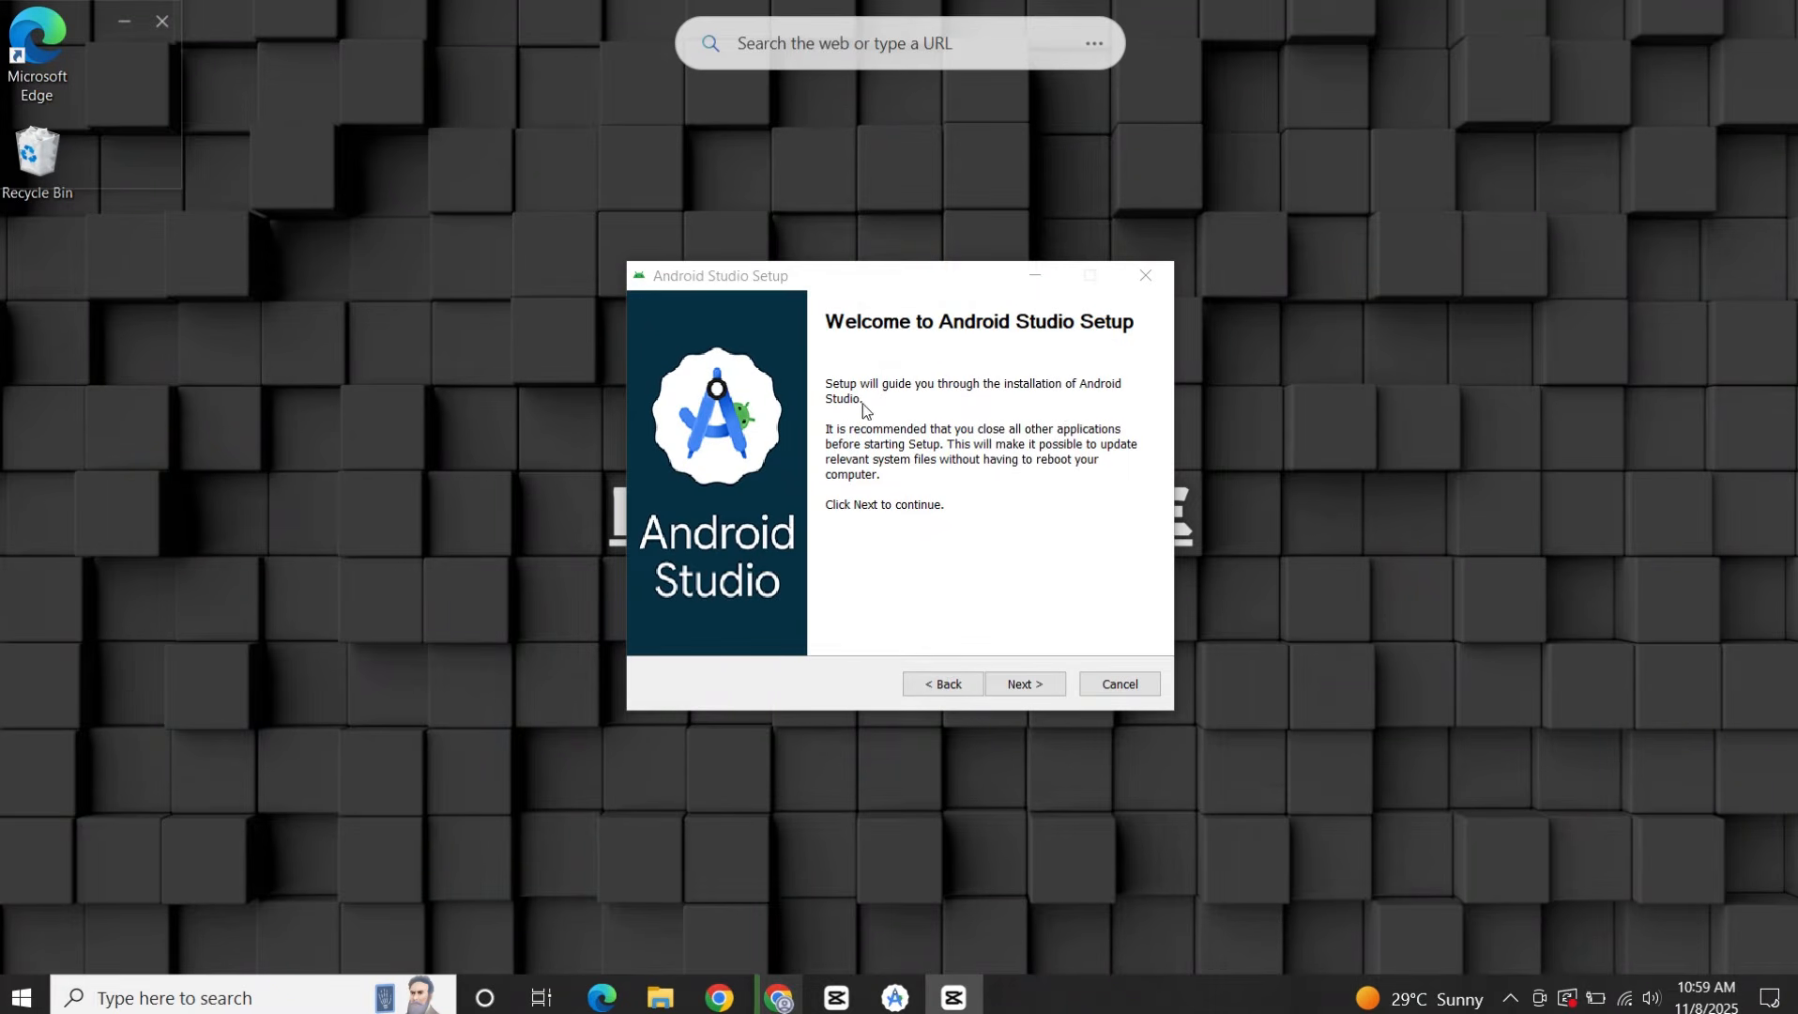
Install Android Studio to C:\Program Files\Android\Android Studio, keeping the default components and the Android Studio Start Menu folder.
click(1056, 690)
click(1020, 686)
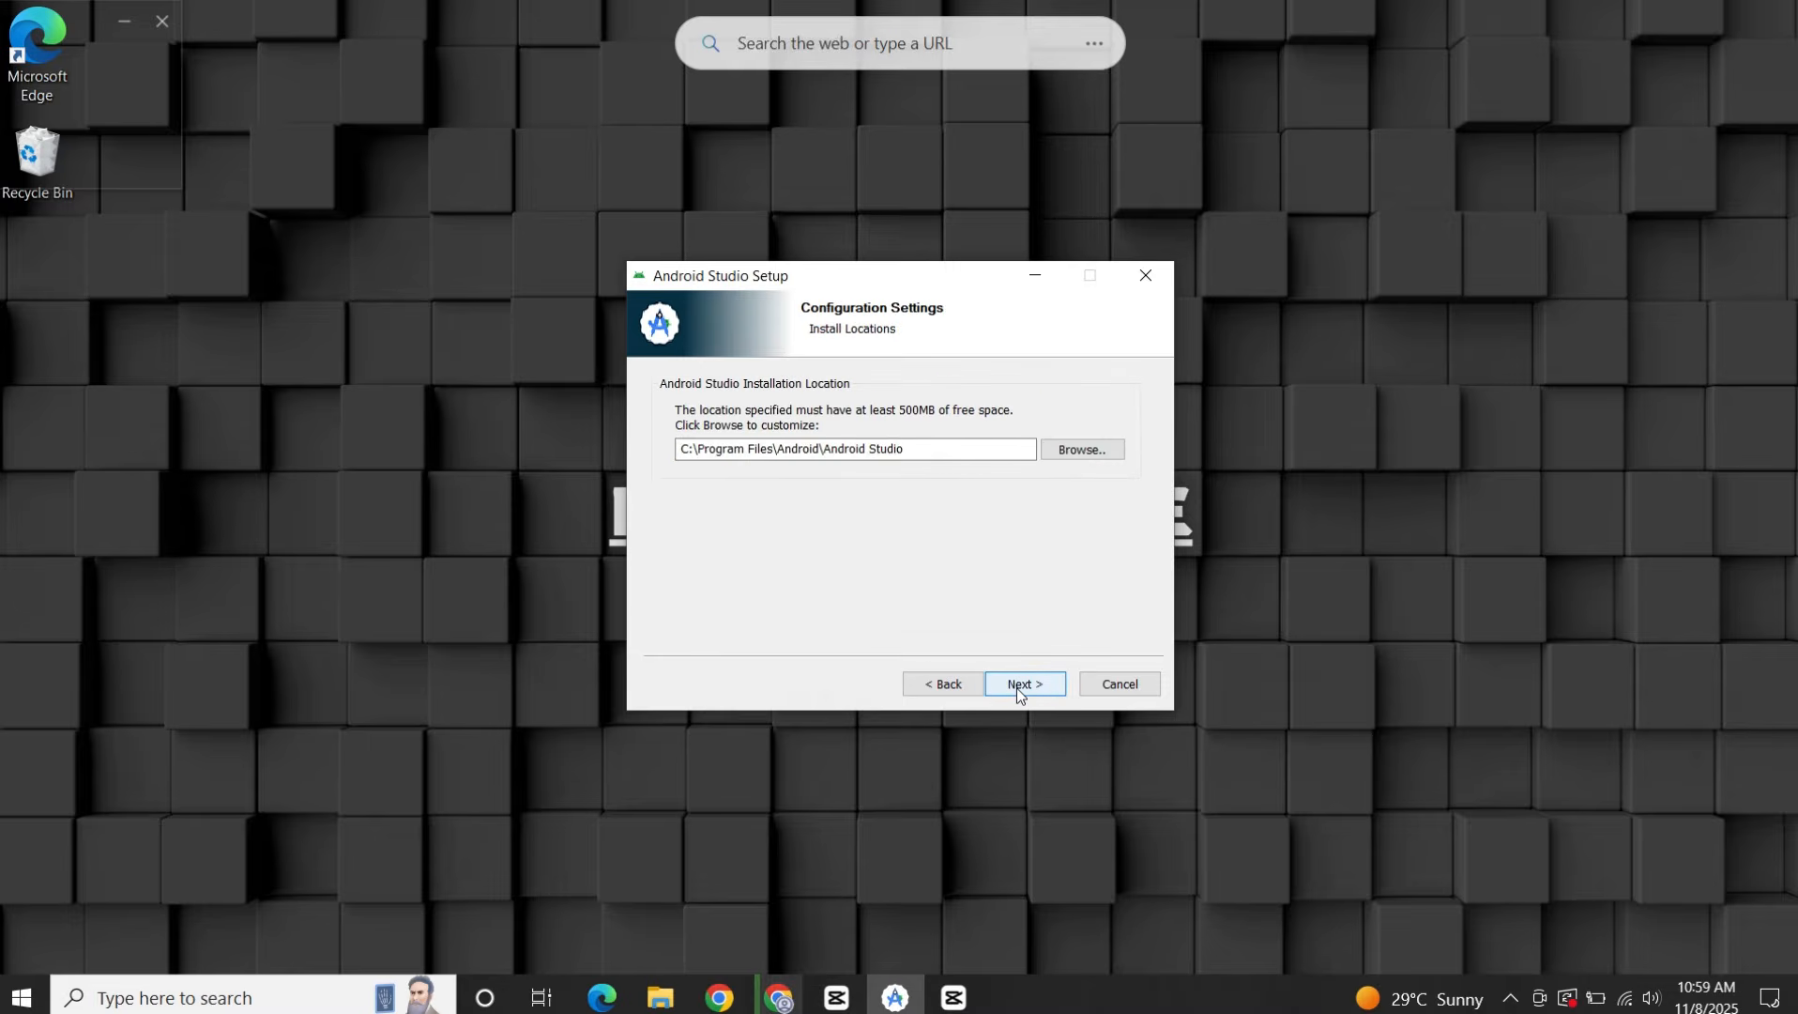
click(1029, 679)
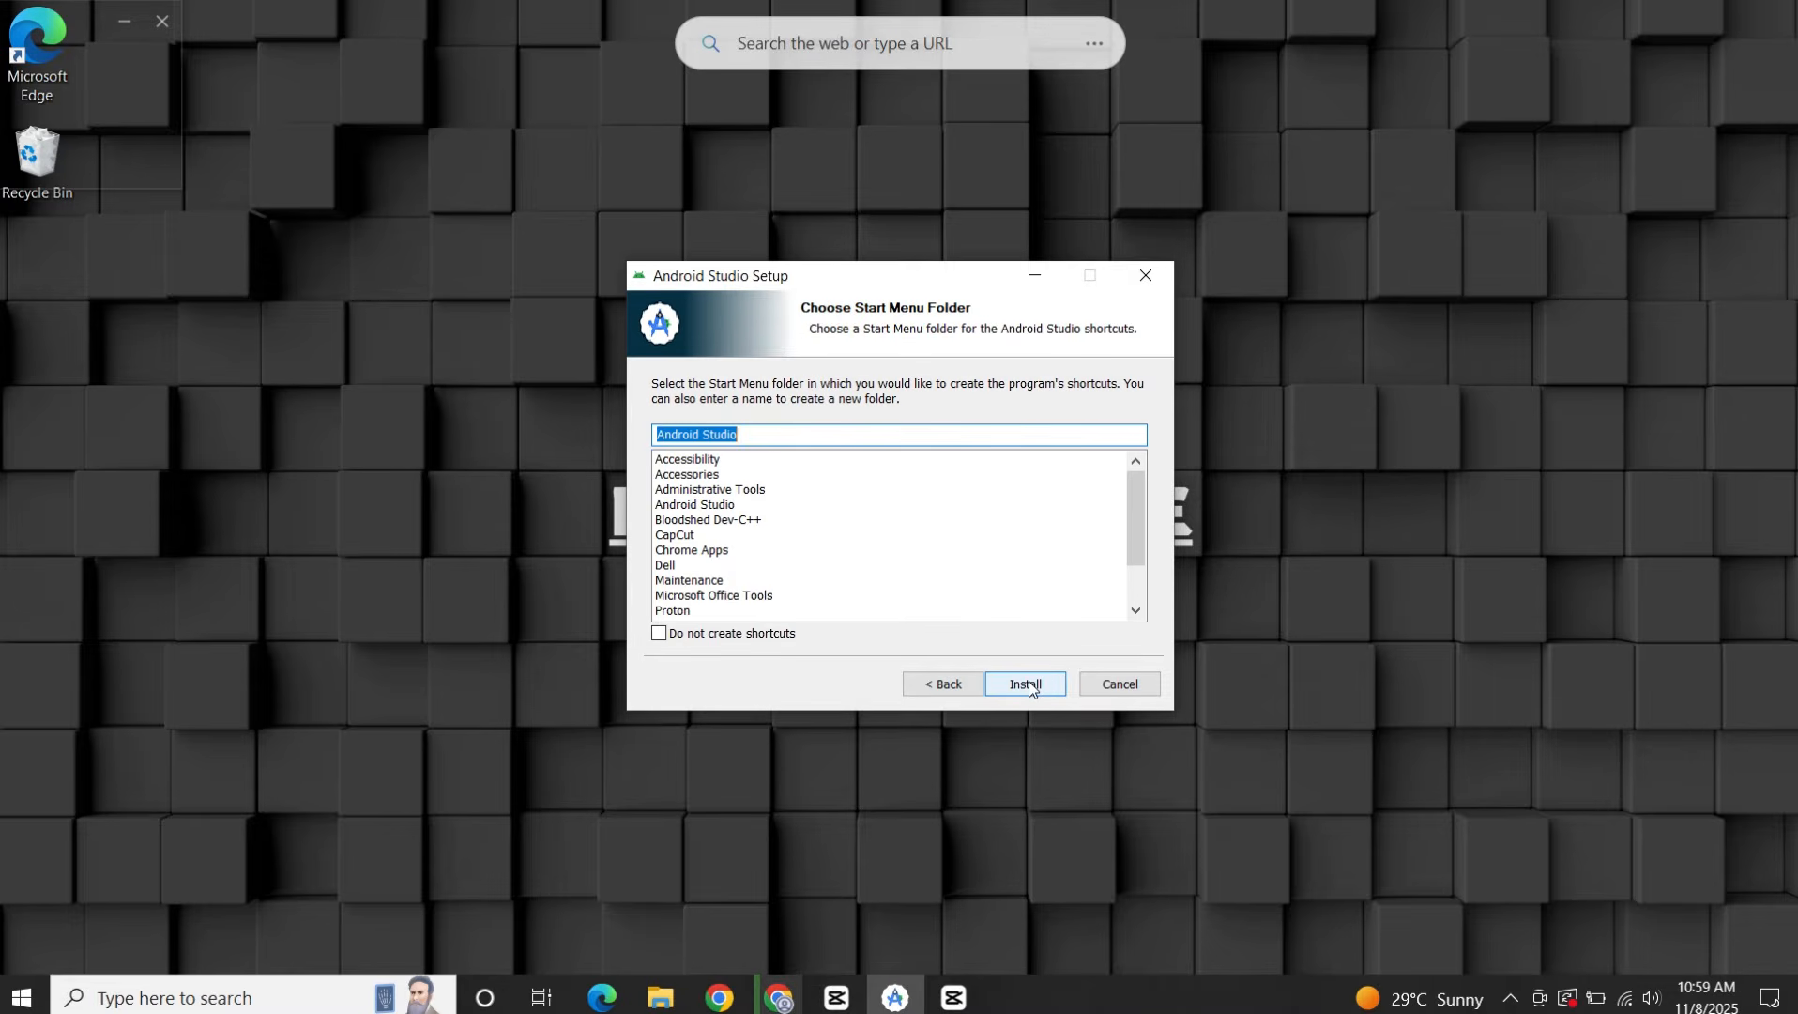
click(1033, 682)
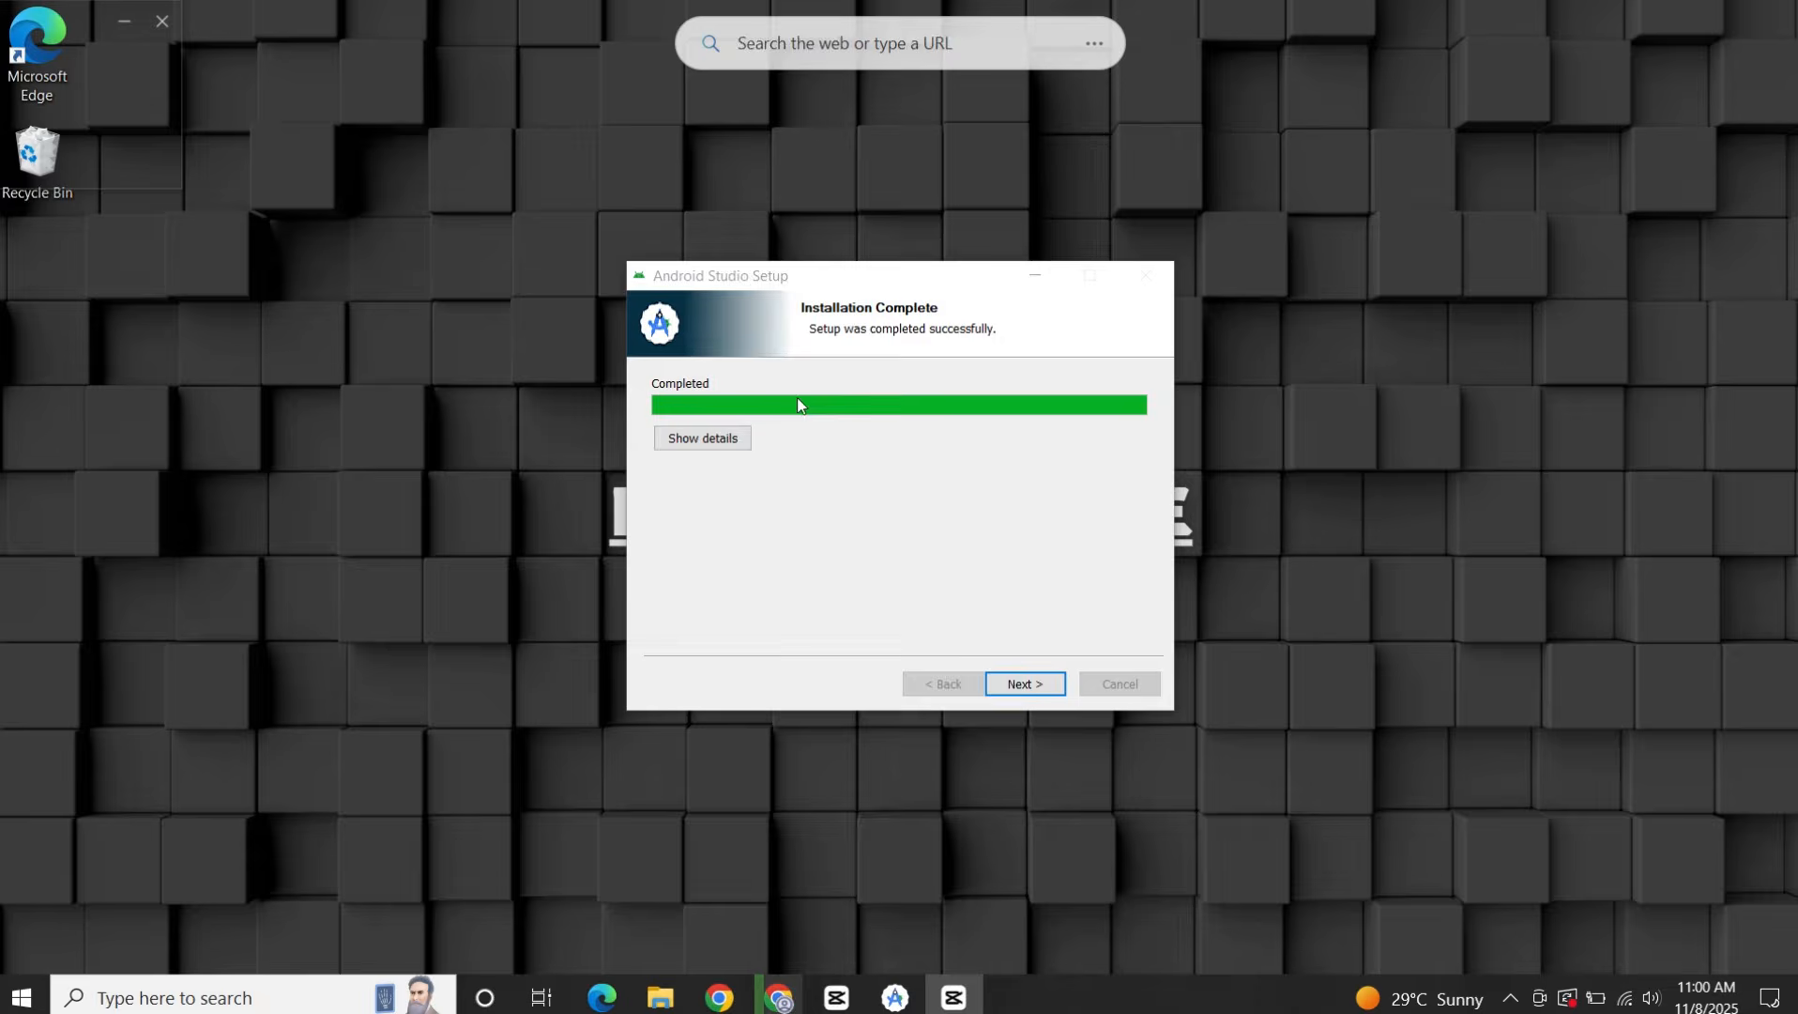
Finish the Android Studio setup with the option to start the program turned off.
click(1023, 692)
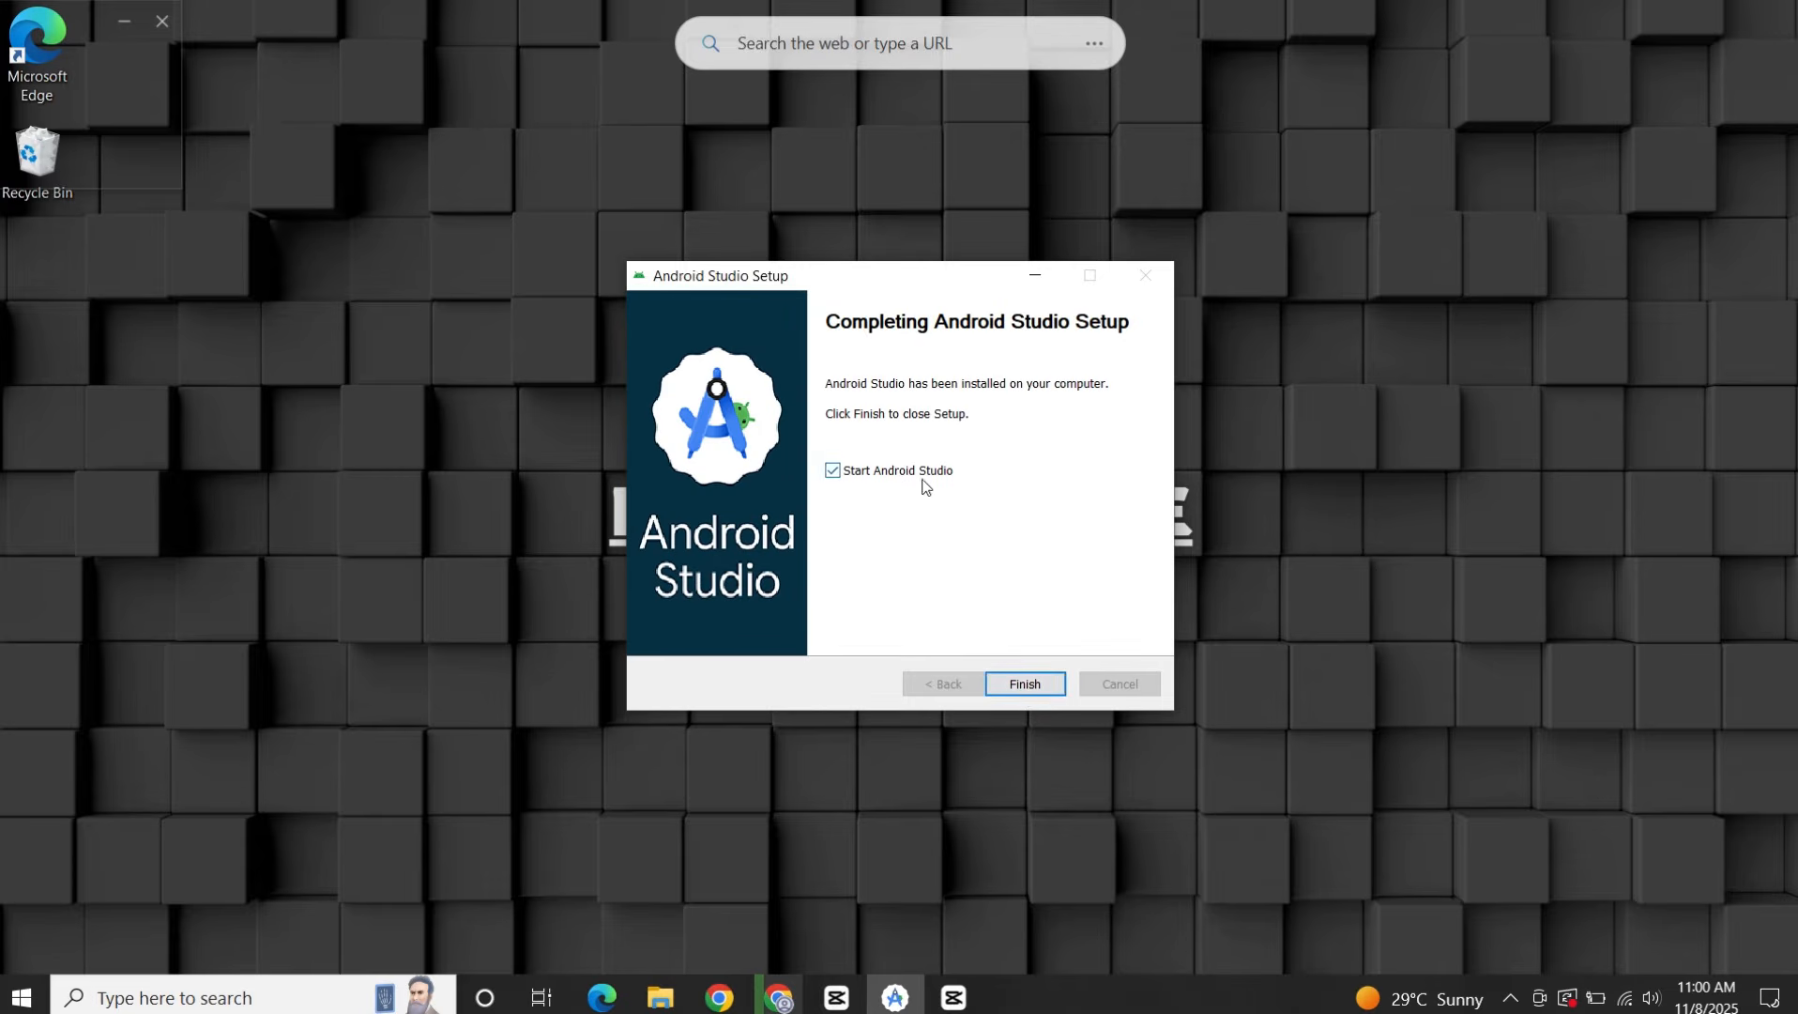
click(925, 474)
click(1042, 679)
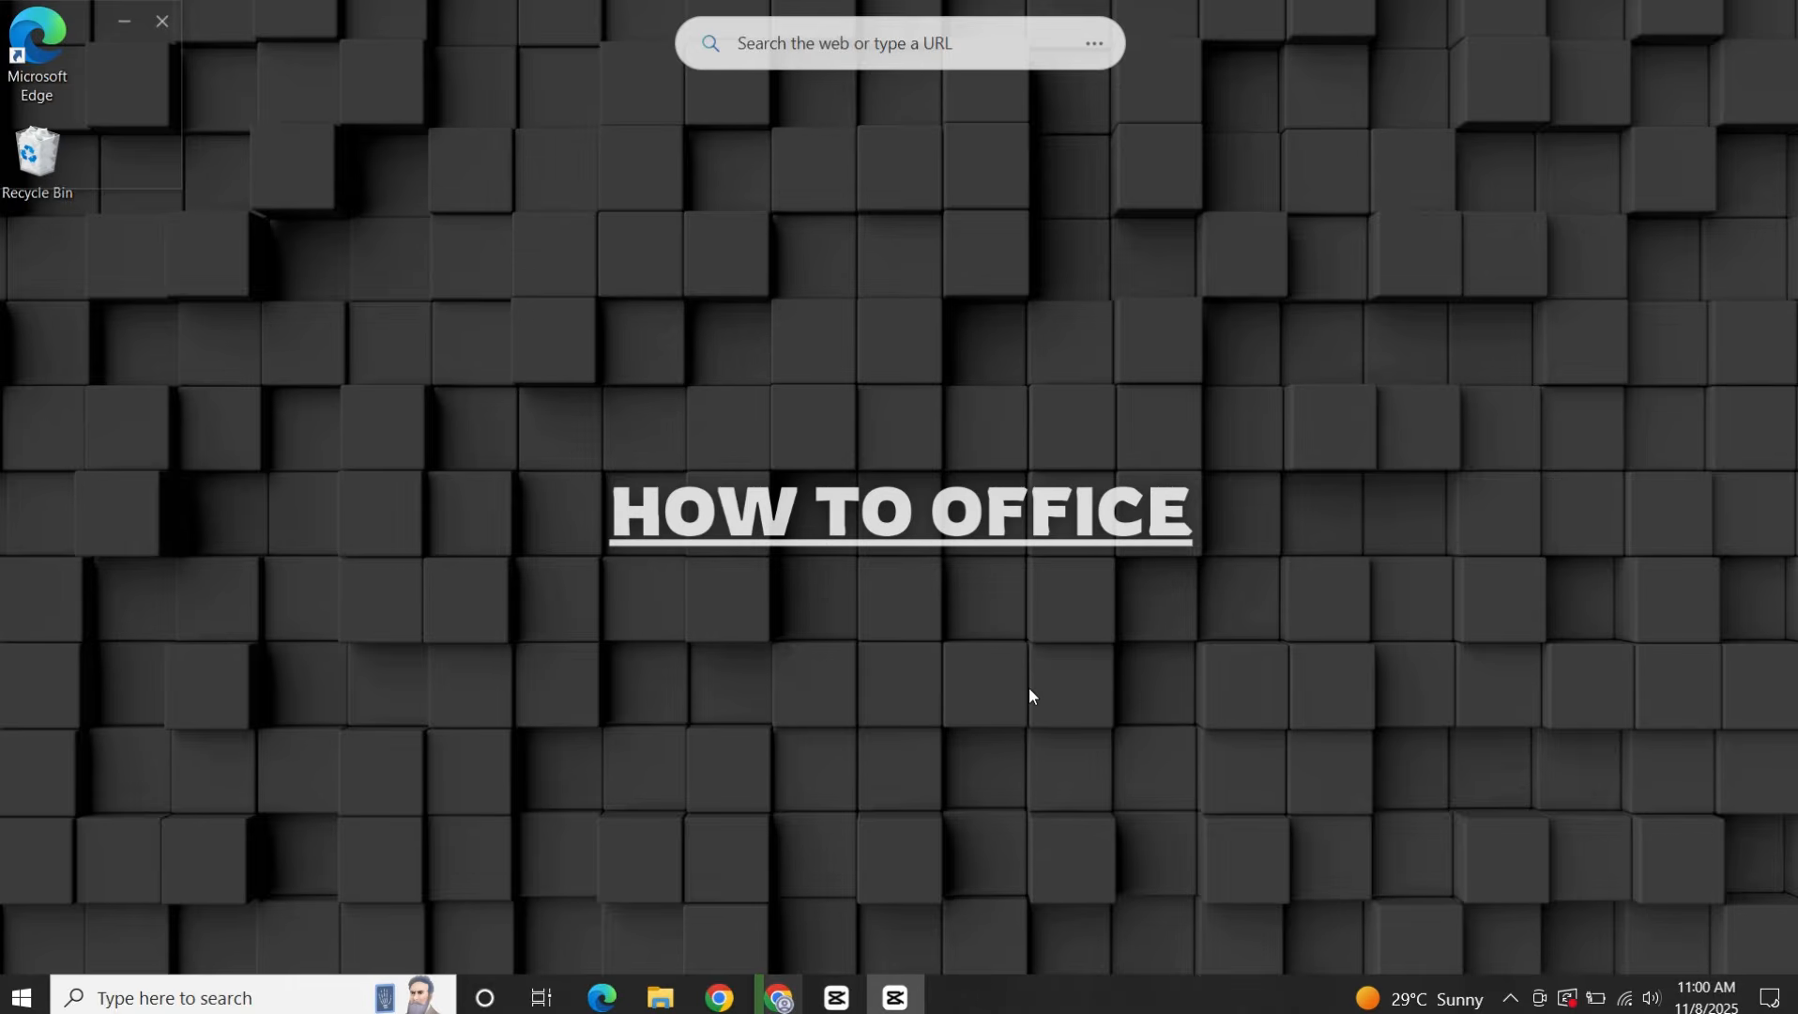
Find Android Studio through the Windows search with "and" and launch it.
key(super+s)
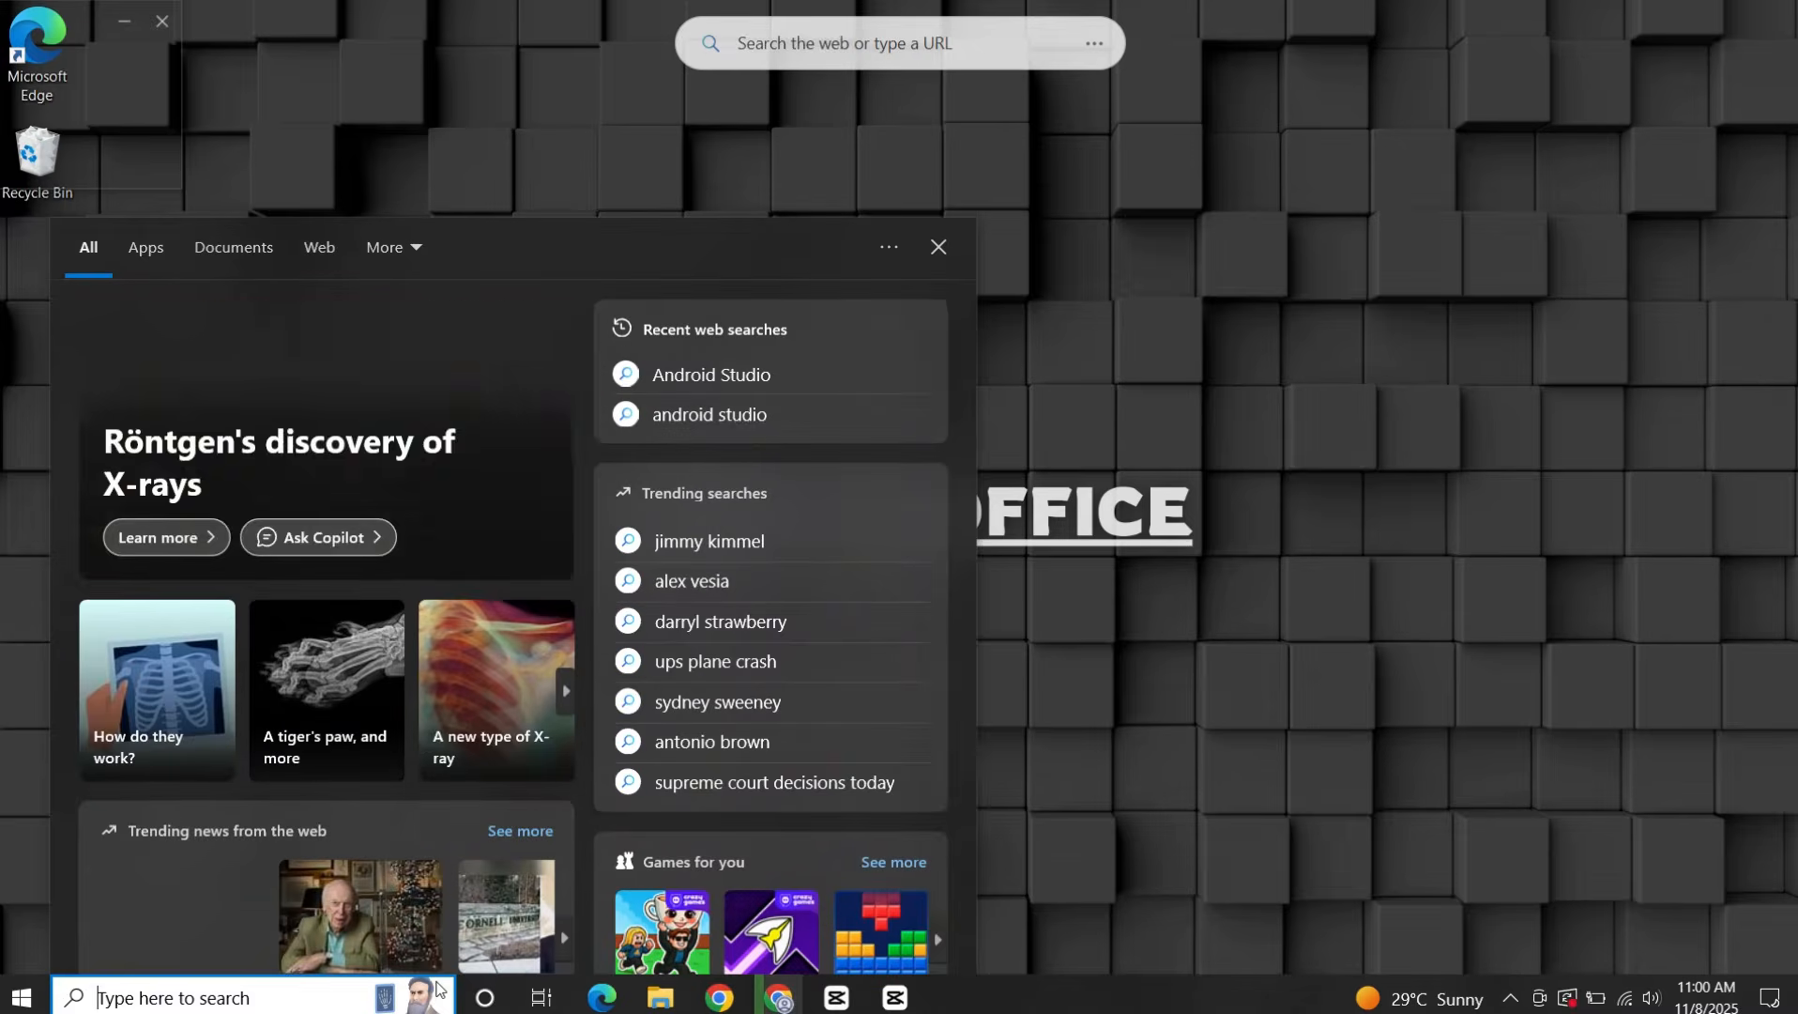
text(and)
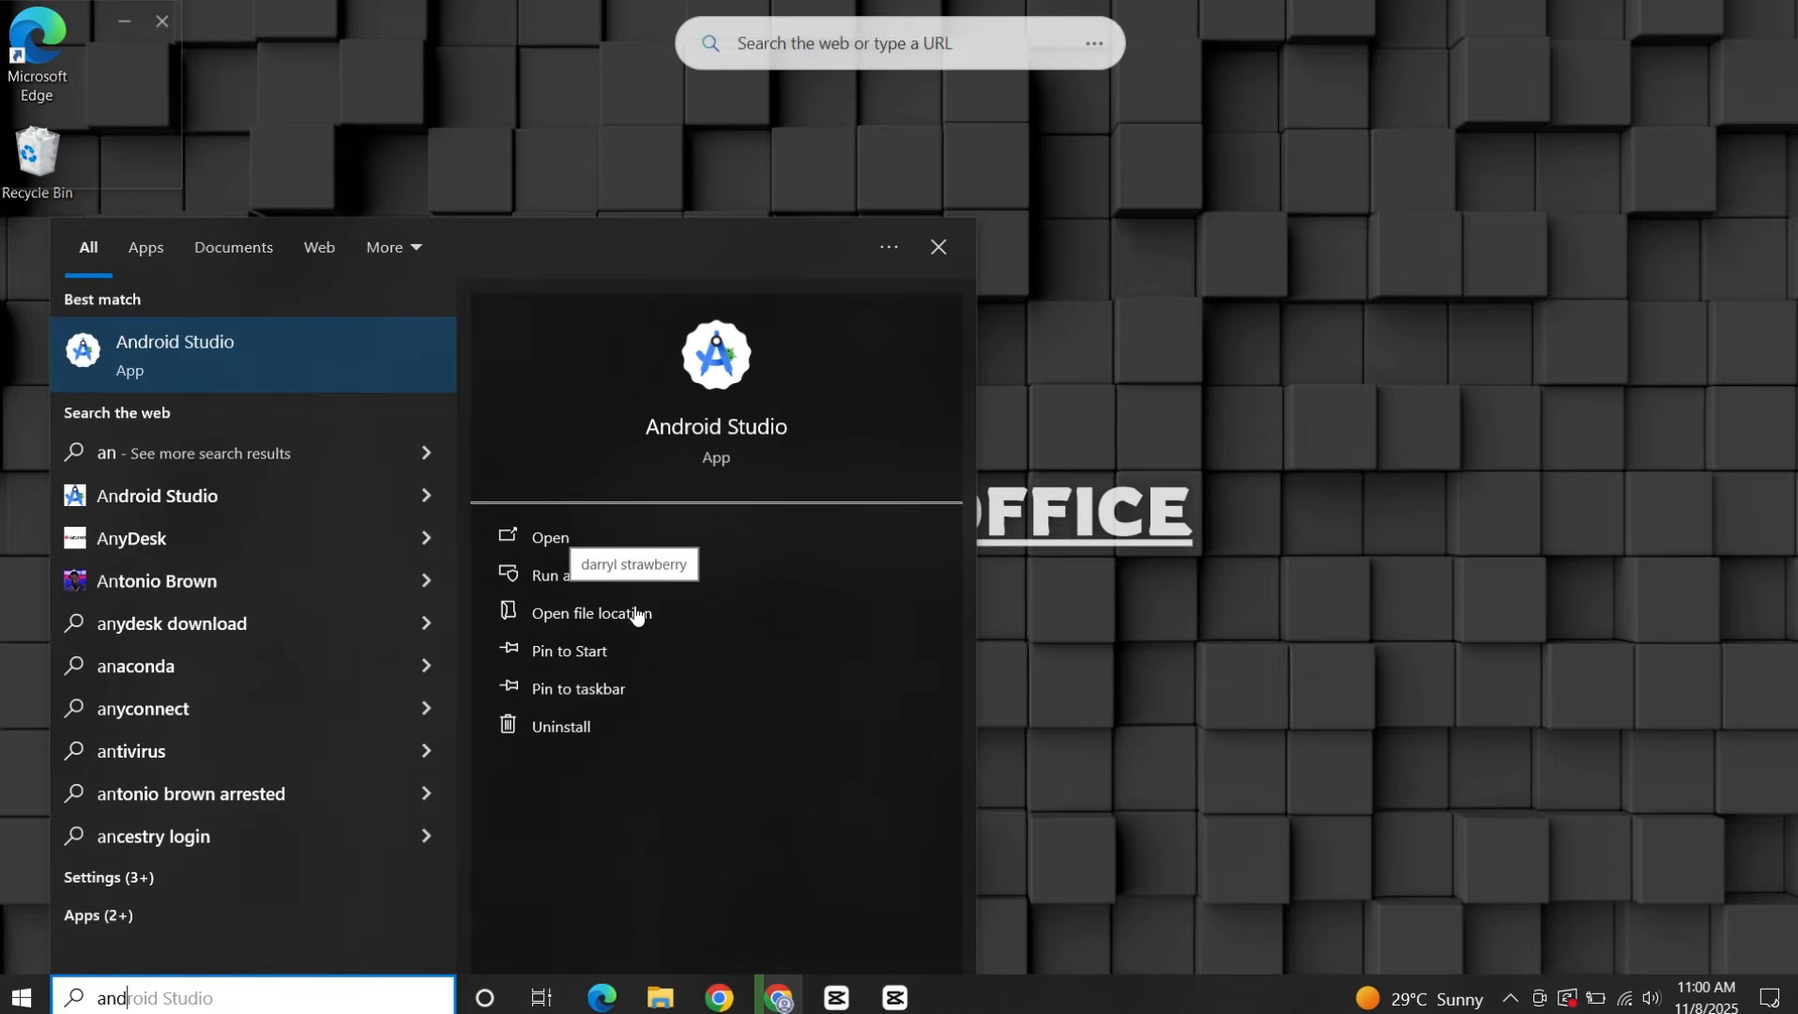
click(741, 437)
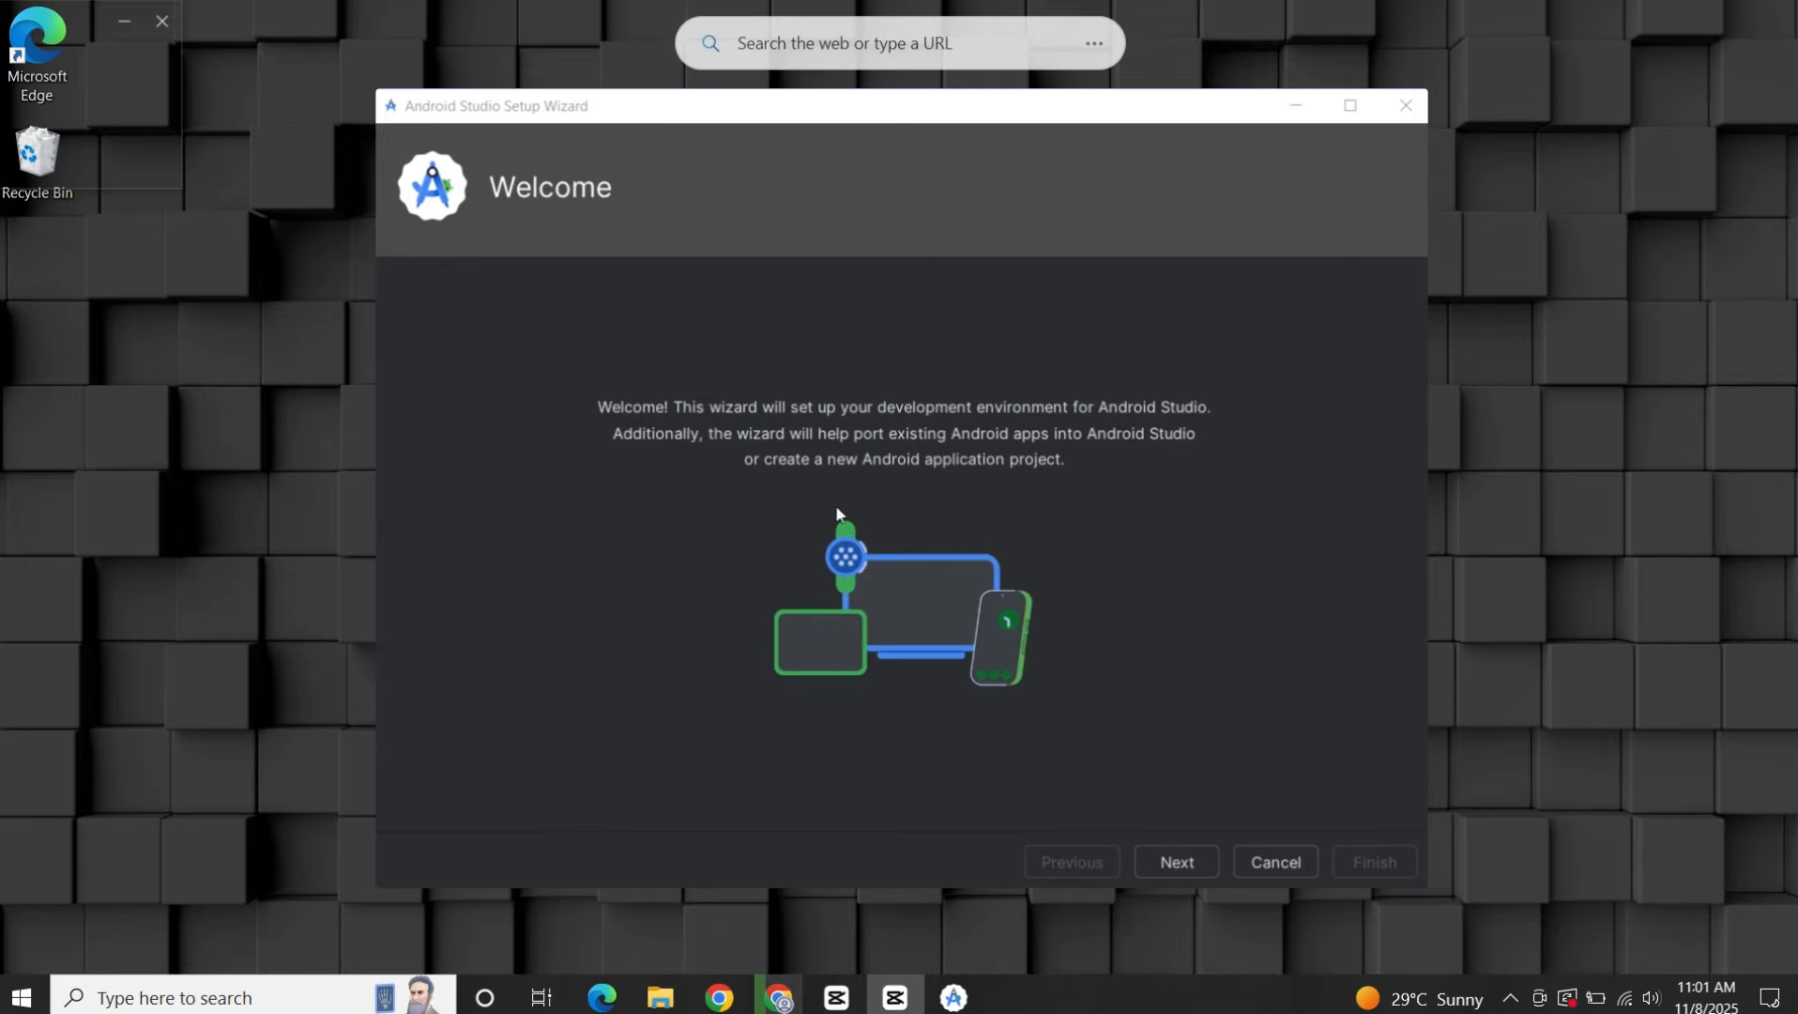
Go through the setup wizard with the Standard install type and the listed SDK settings up to the license agreement.
click(1197, 863)
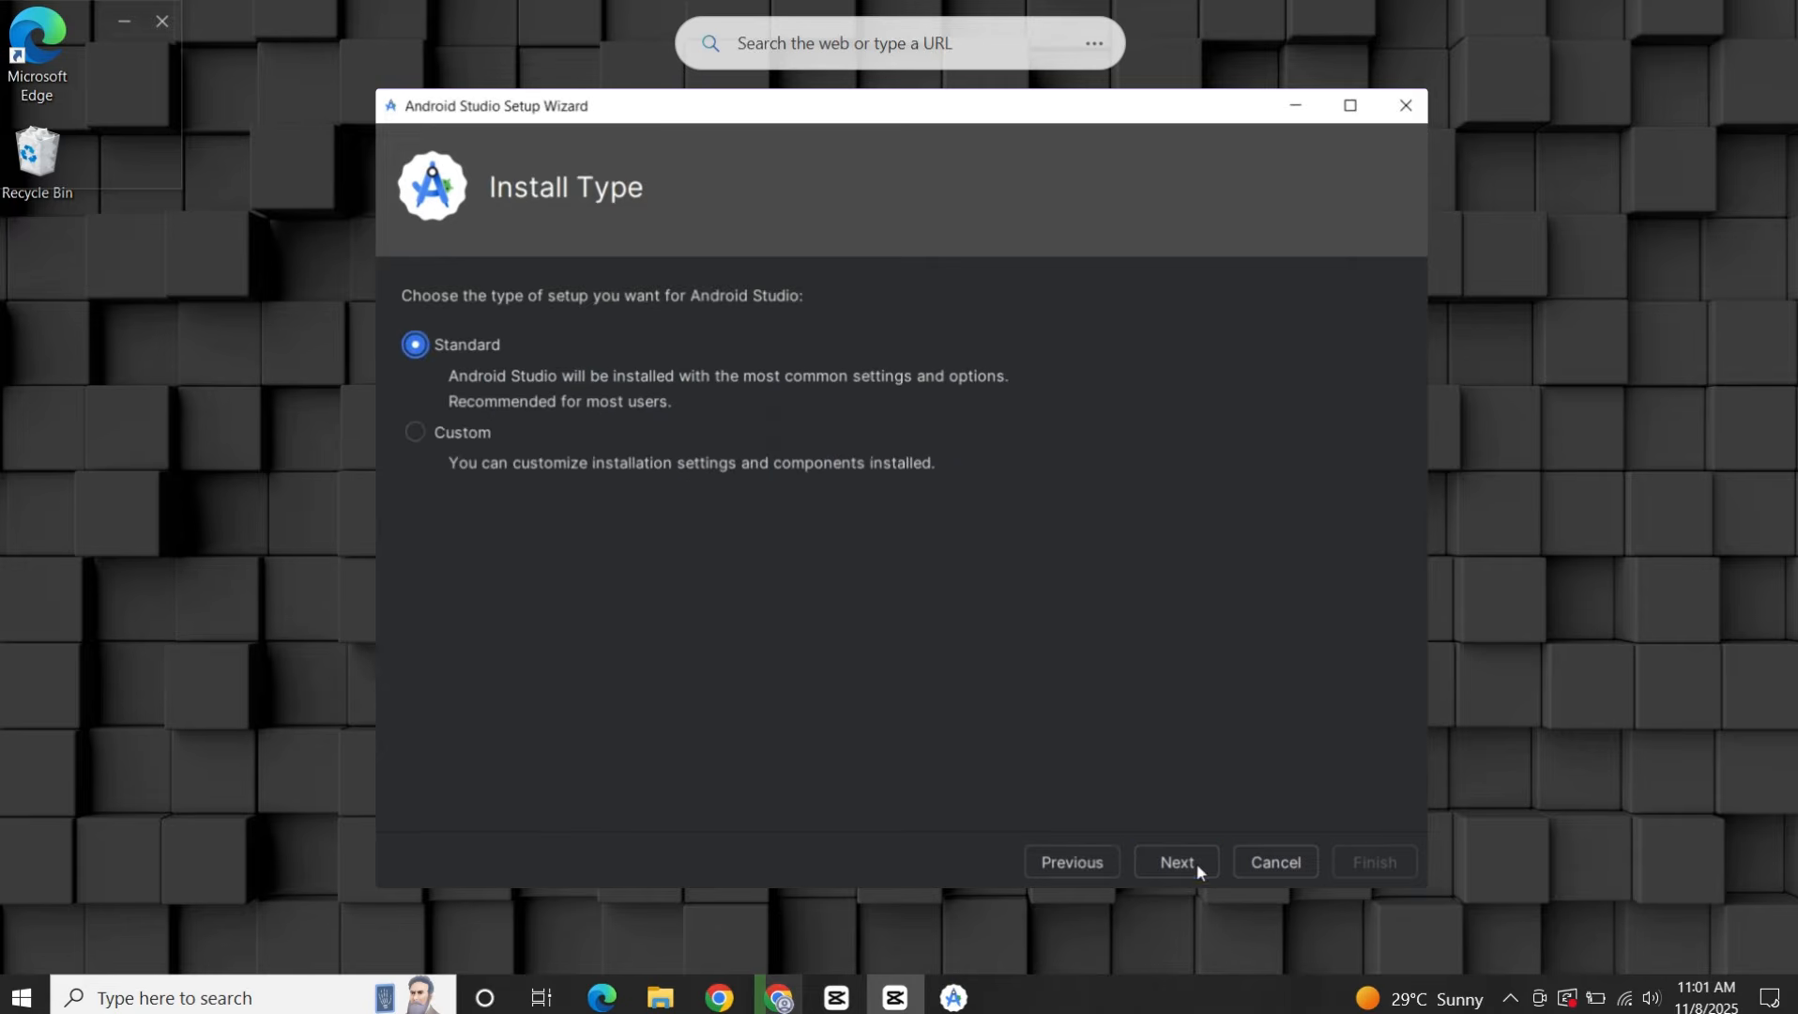
click(1197, 863)
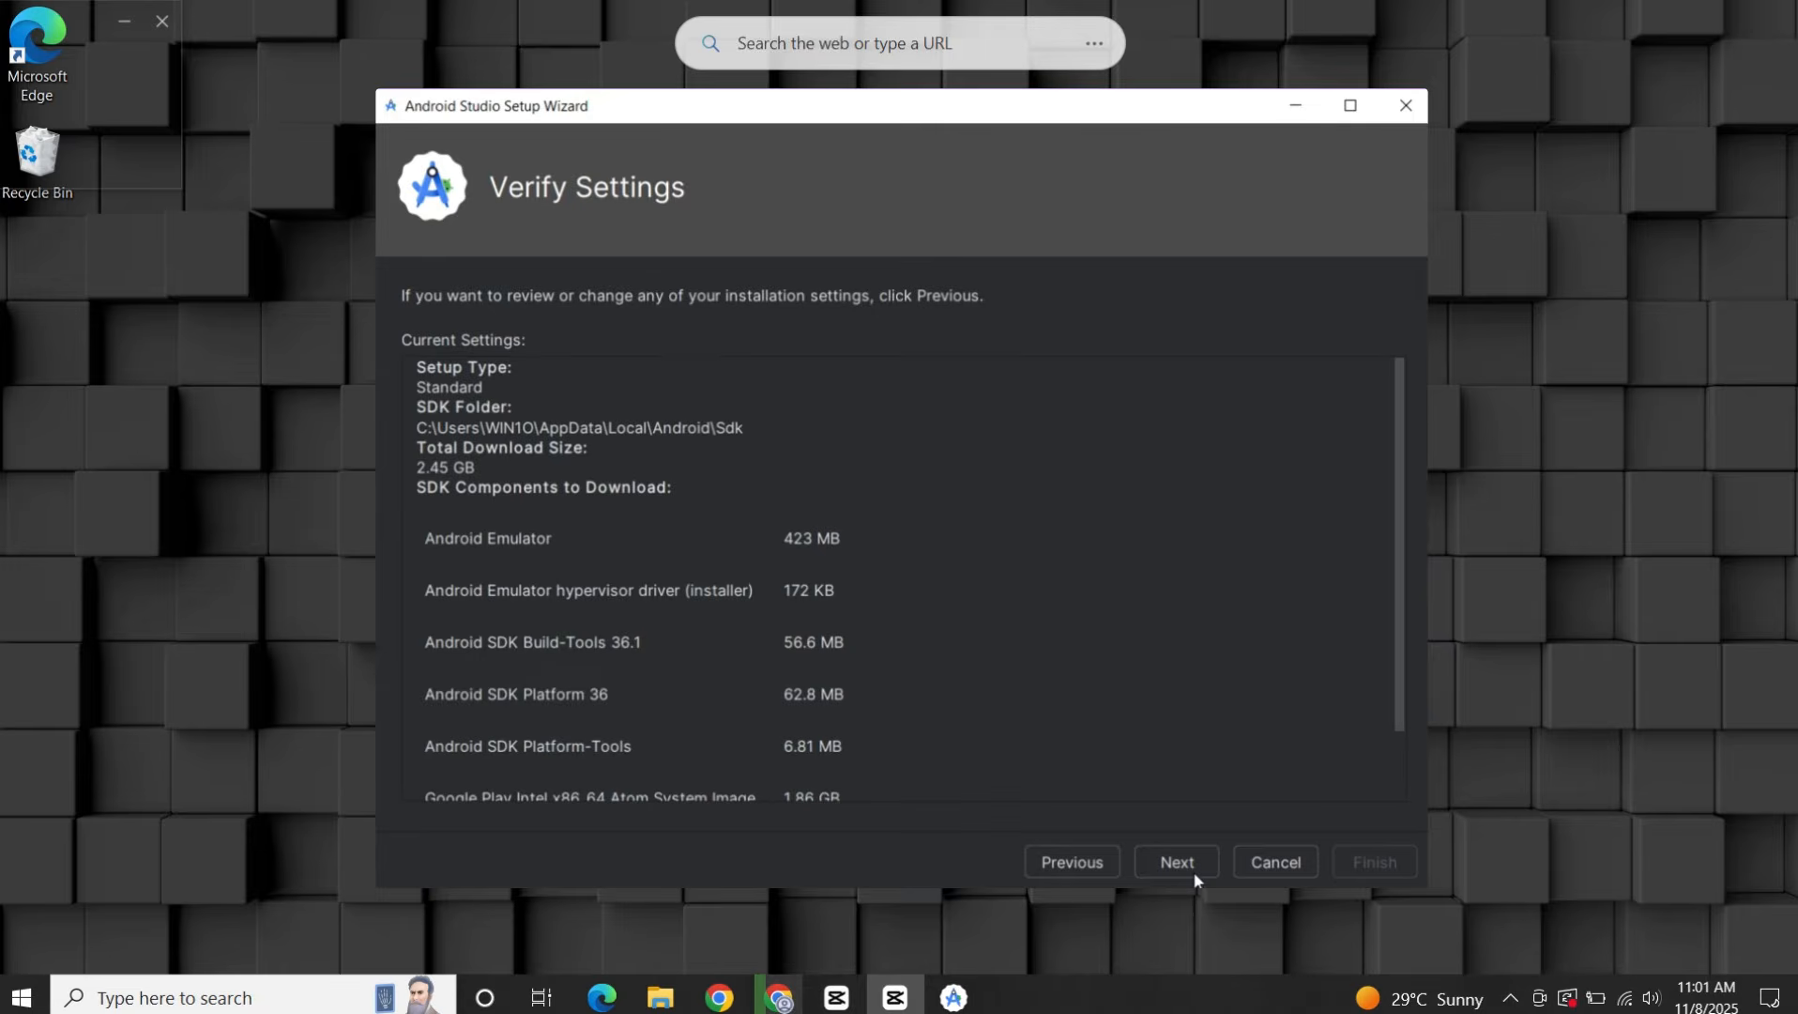
click(1193, 871)
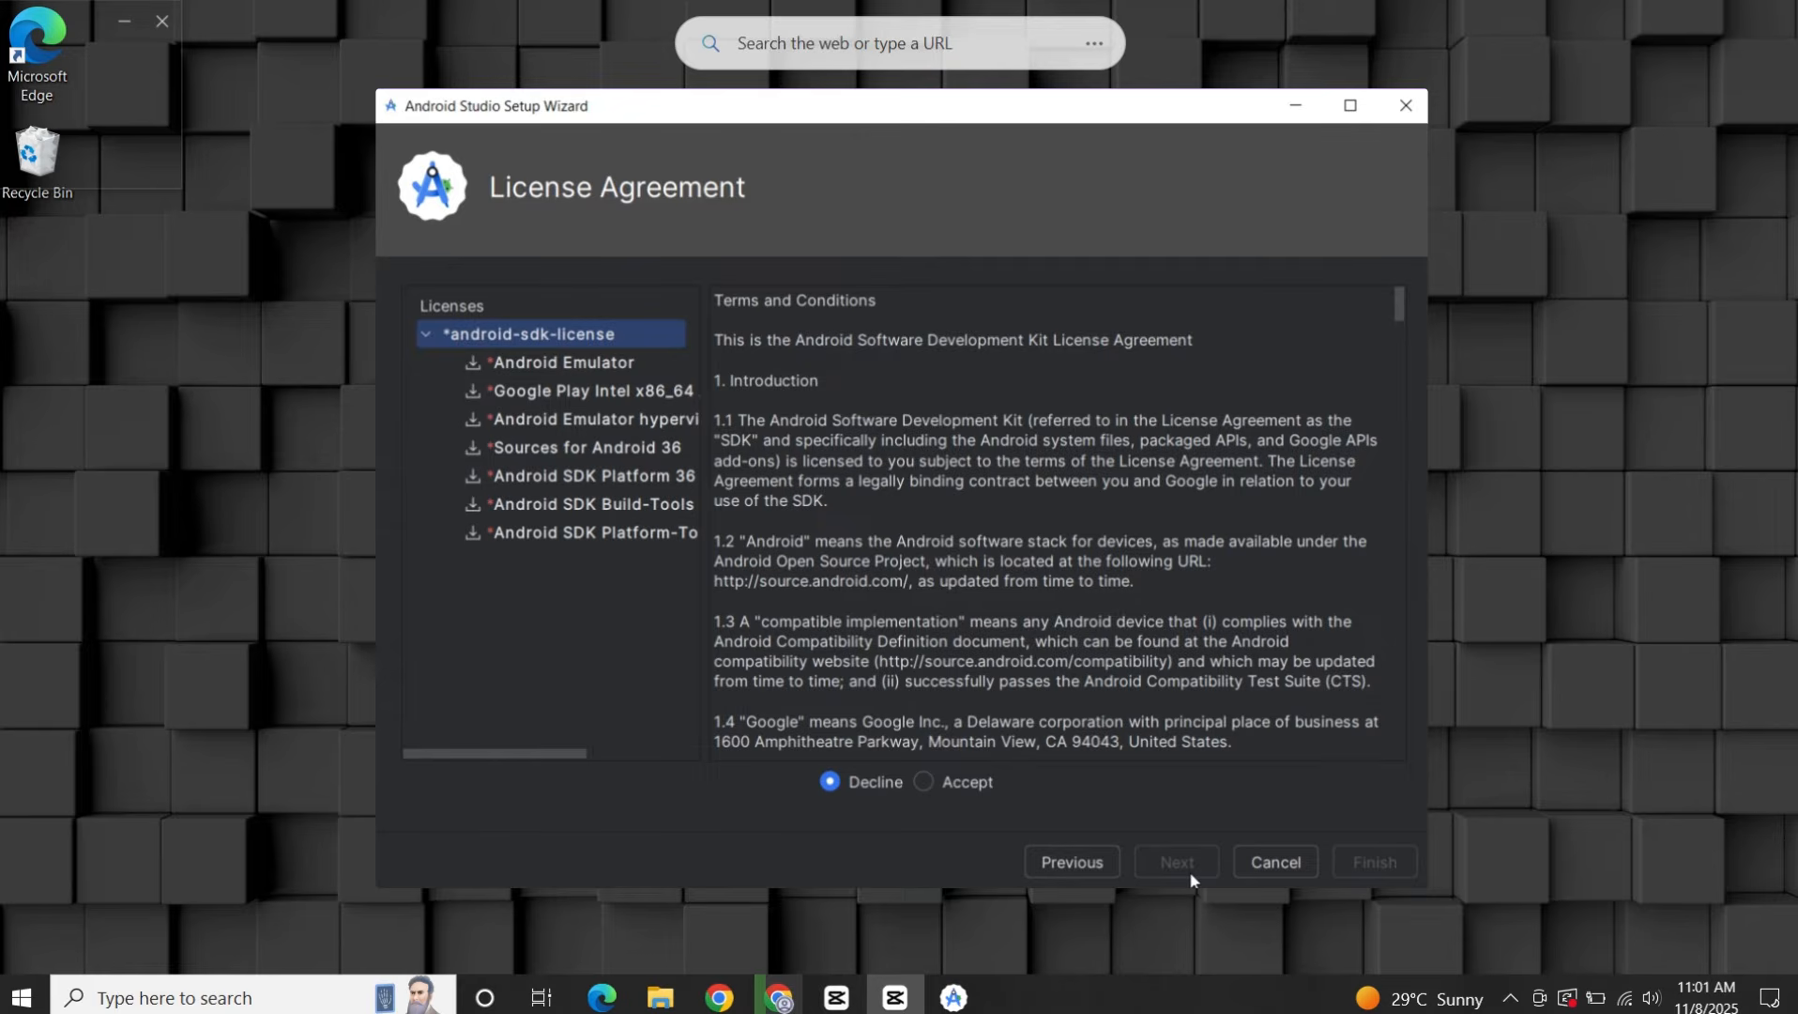
Accept the android-sdk-license, let the SDK components download and finish the setup wizard.
click(981, 781)
click(1151, 860)
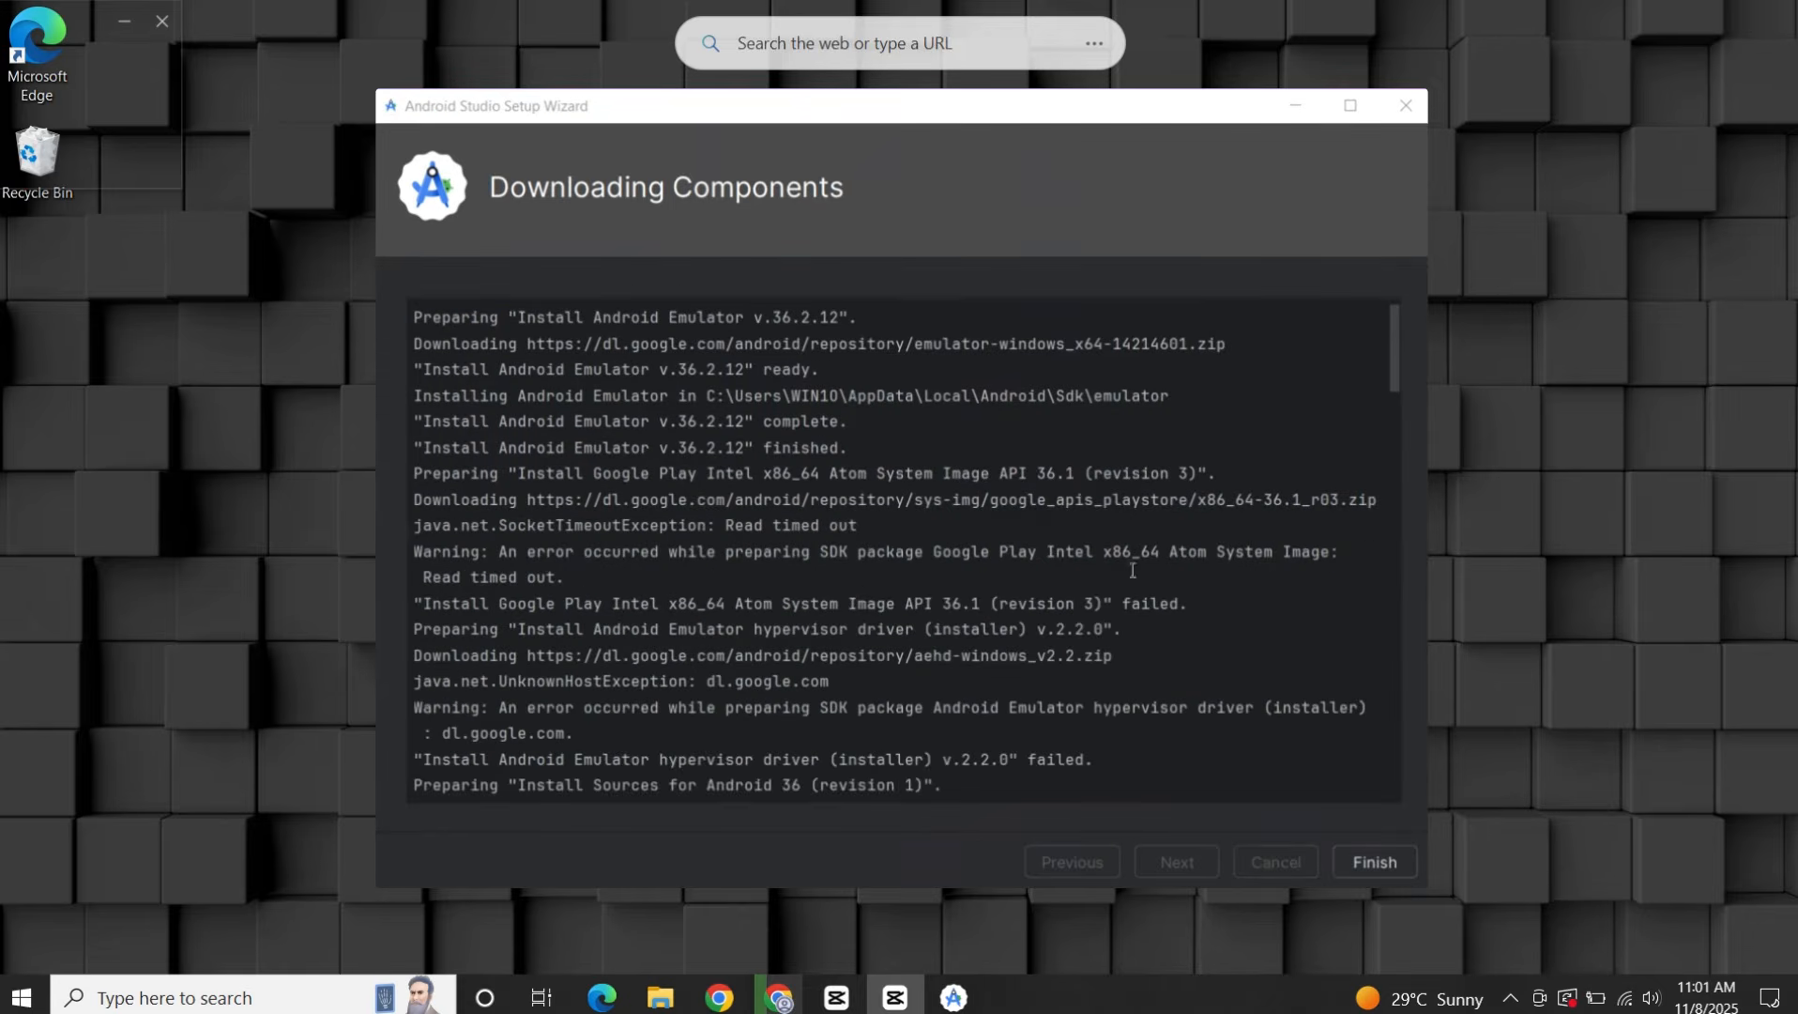
scroll(1133, 570, down, 2)
scroll(1106, 637, up, 1)
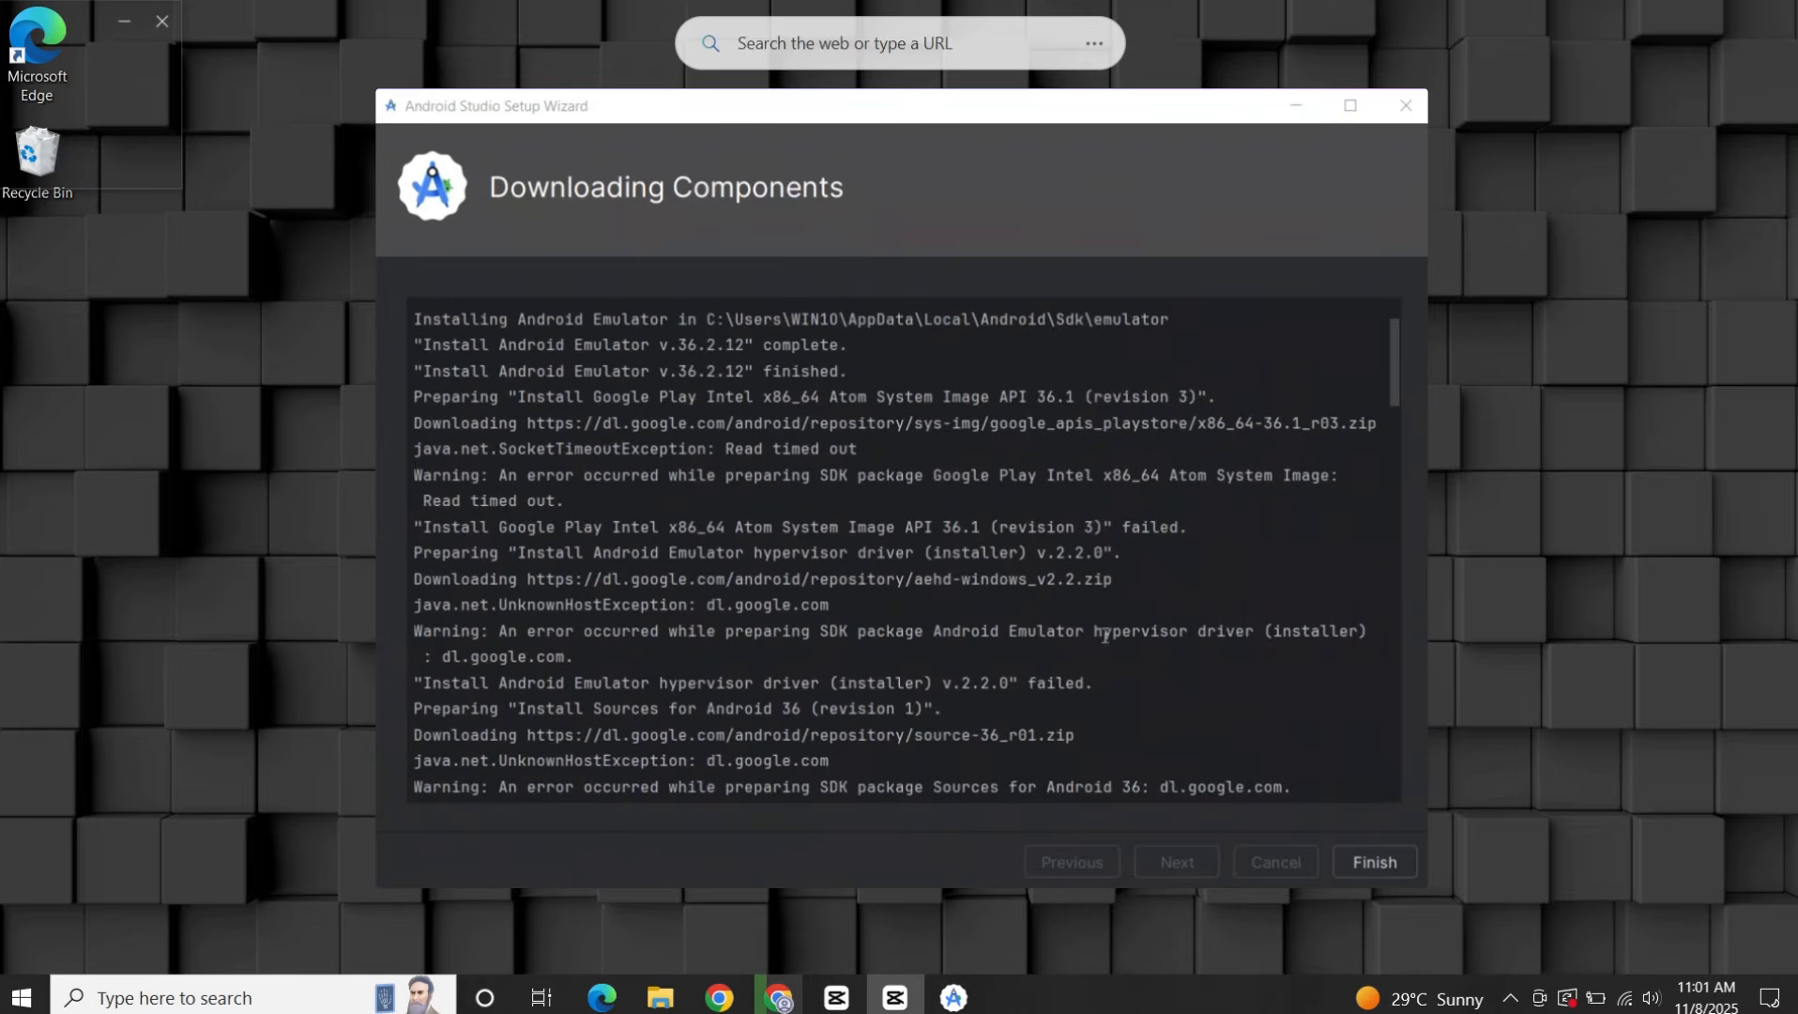
click(1376, 855)
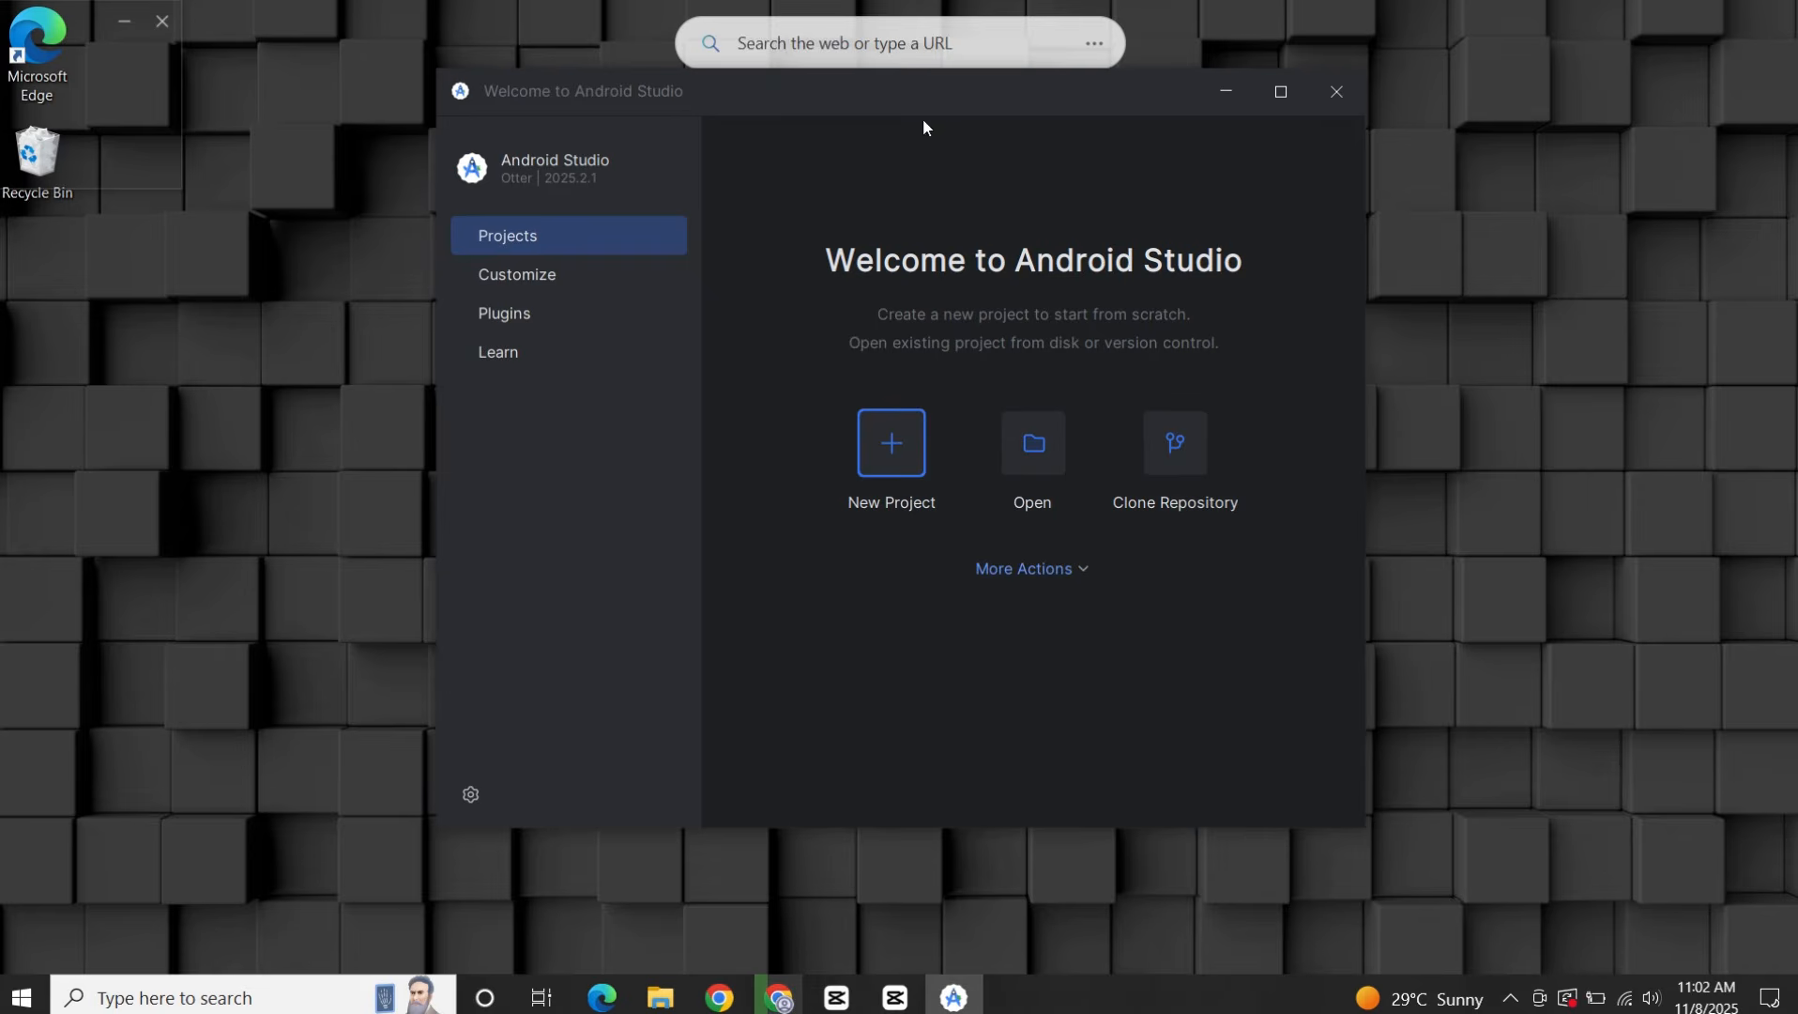
Shift the Welcome to Android Studio window slightly lower and open the Virtual Device Manager.
drag(962, 88, 954, 132)
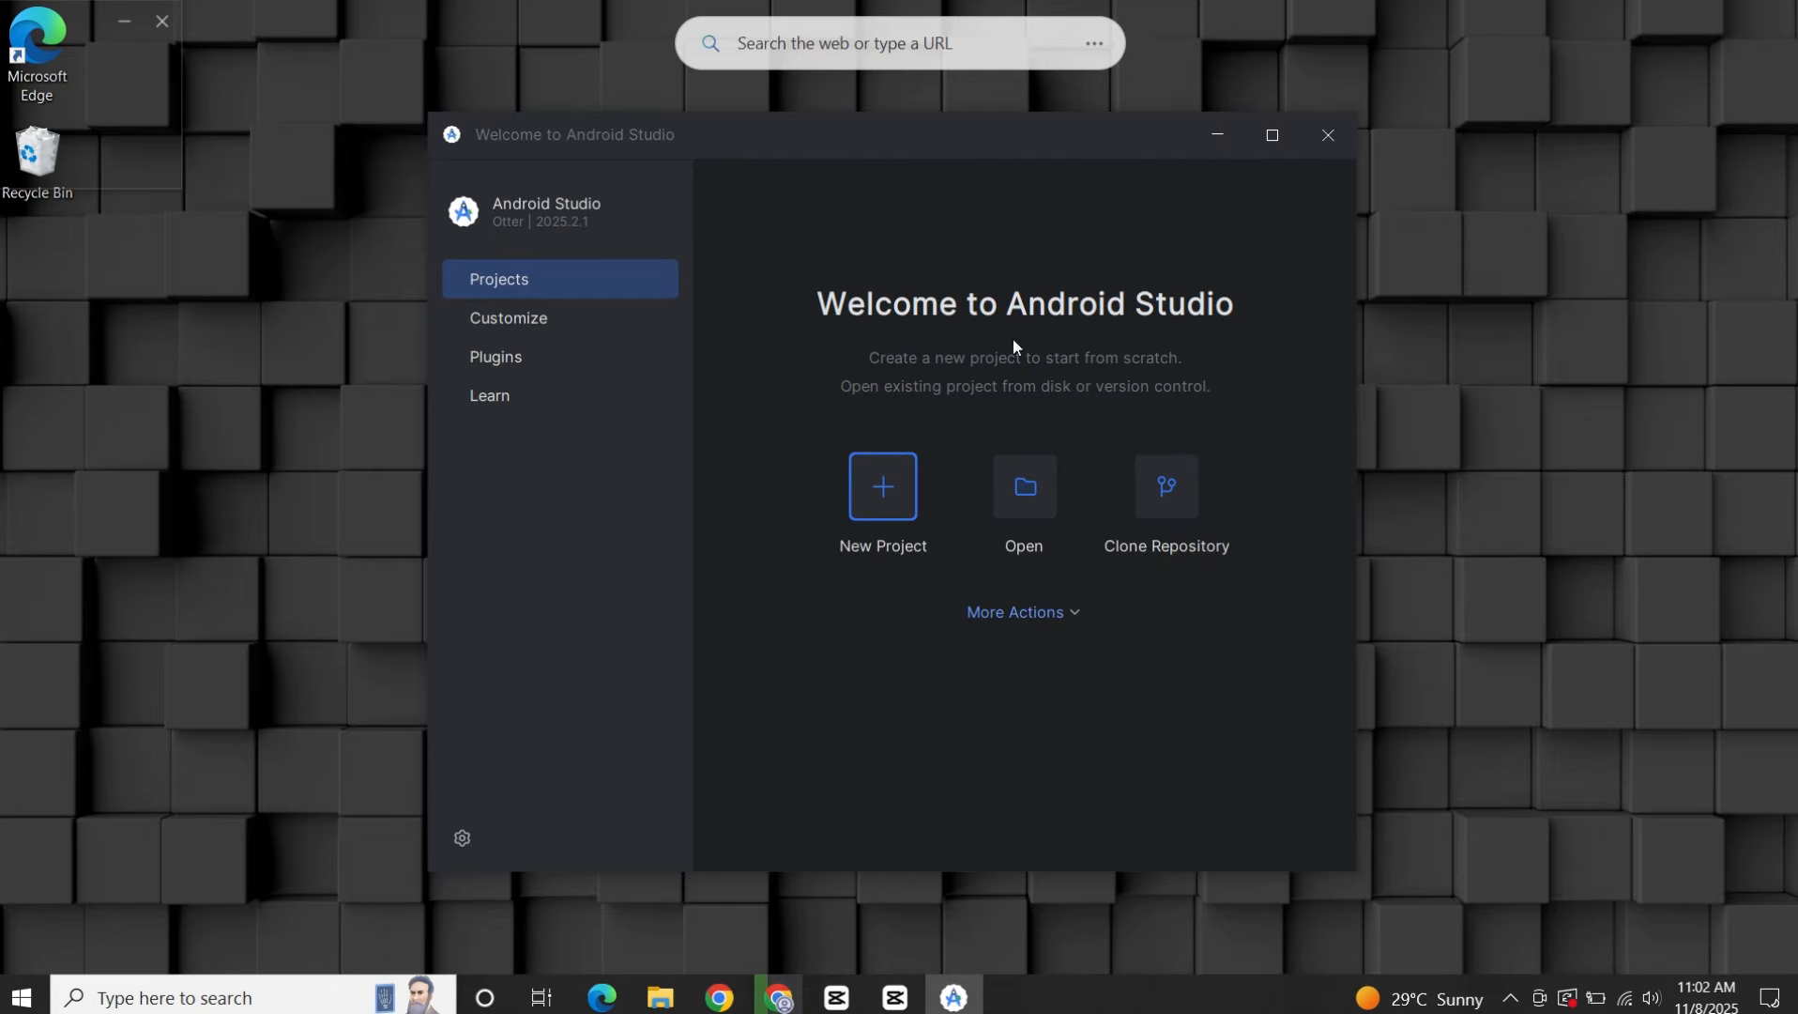
click(1073, 624)
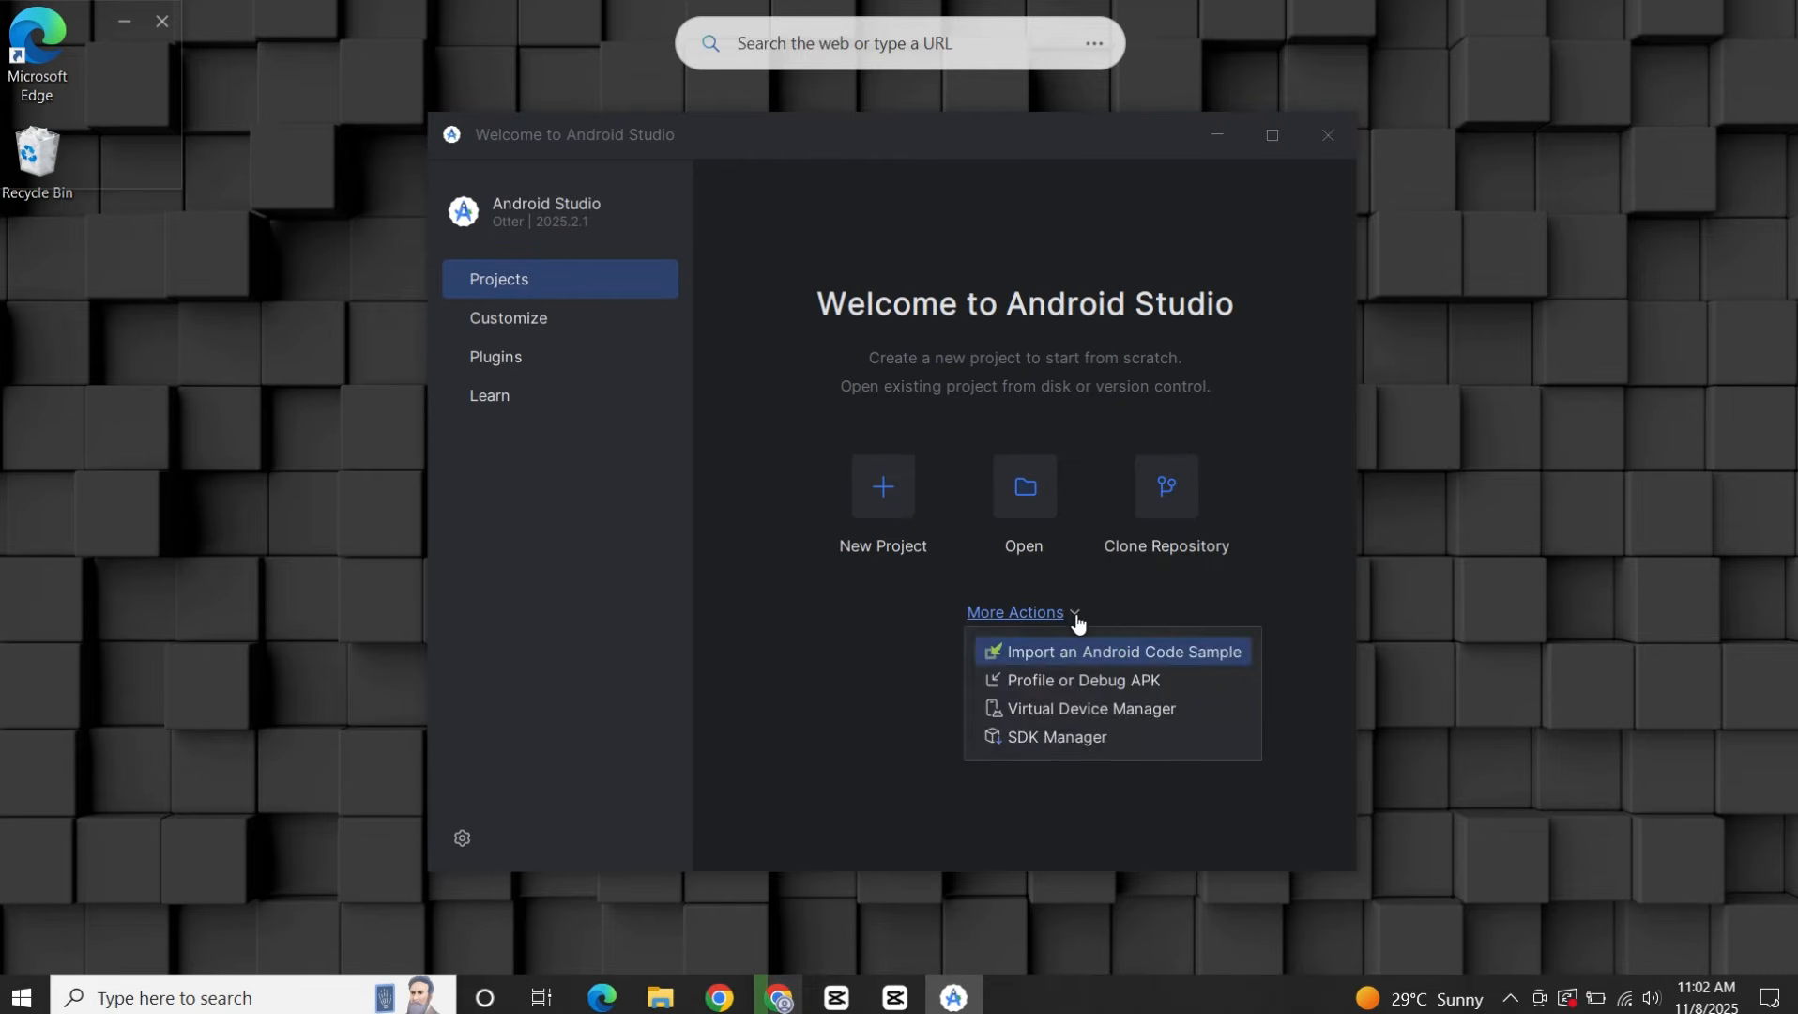
click(1129, 710)
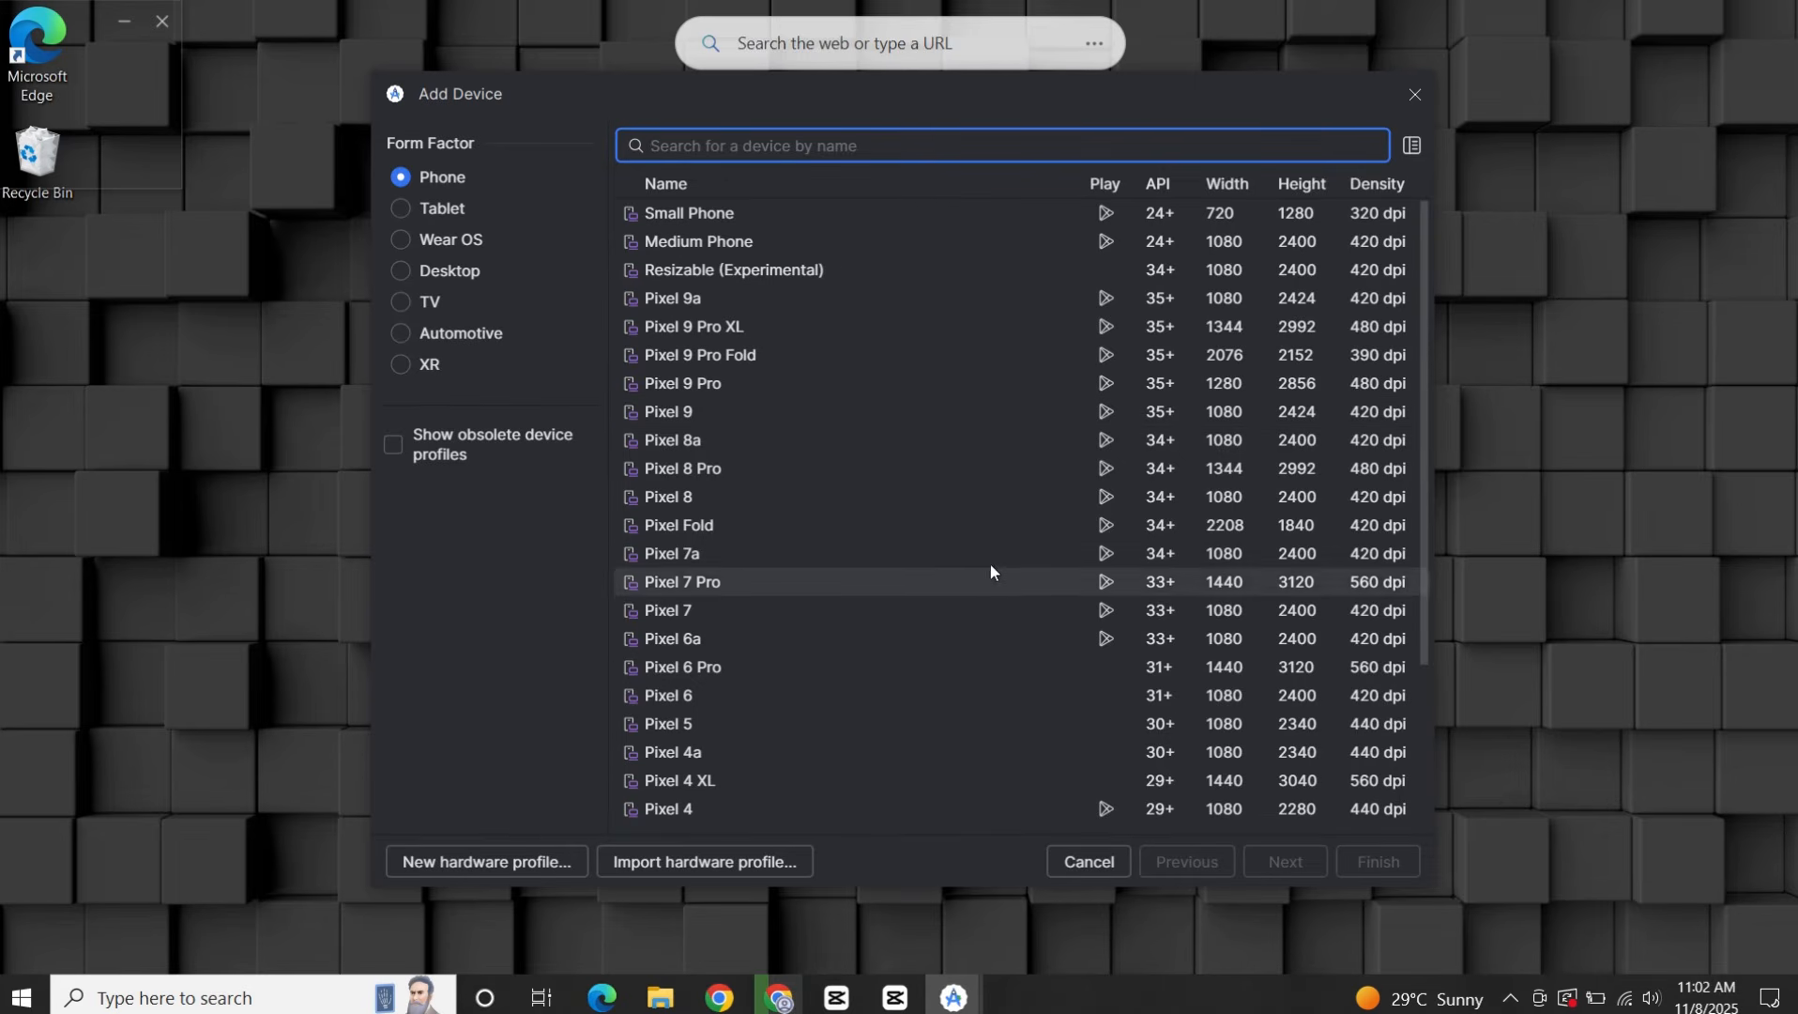
Add a virtual device from the Pixel Tablet profile in the Tablet form factor, using the Google Play Intel x86_64 Atom System Image, API 36.0.
scroll(982, 470, down, 3)
scroll(968, 531, up, 3)
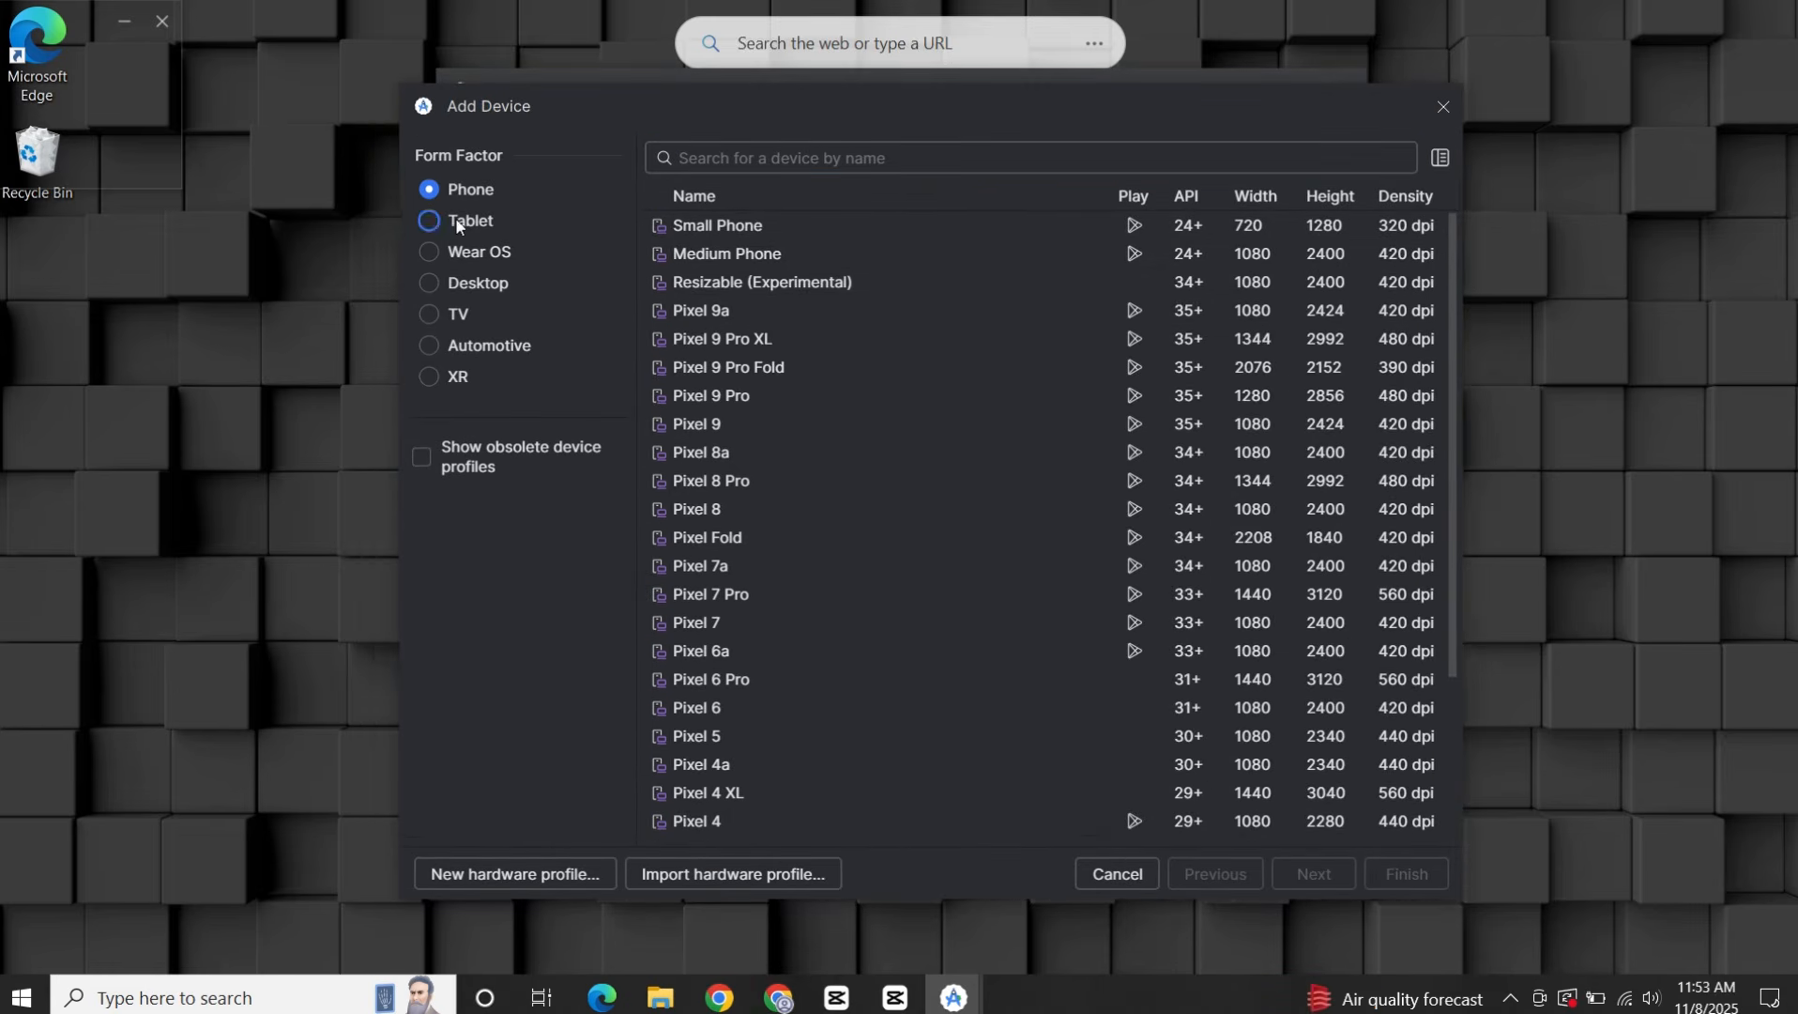
click(472, 222)
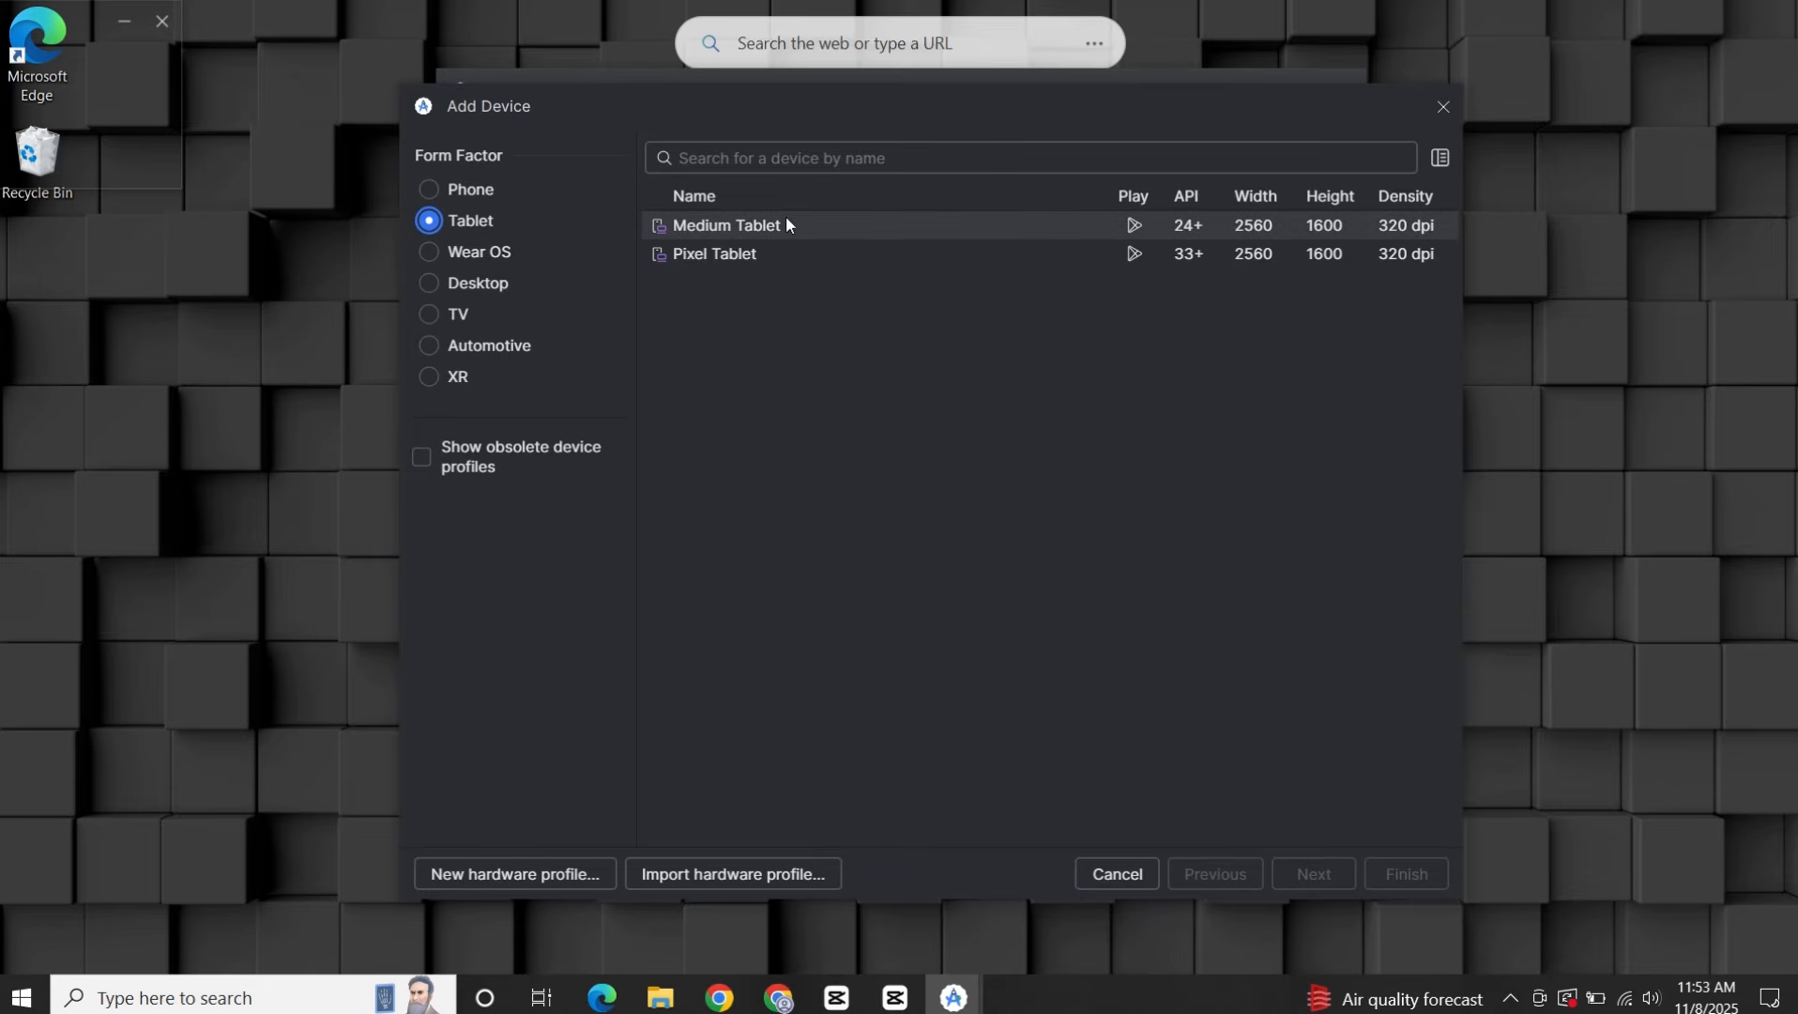
click(765, 246)
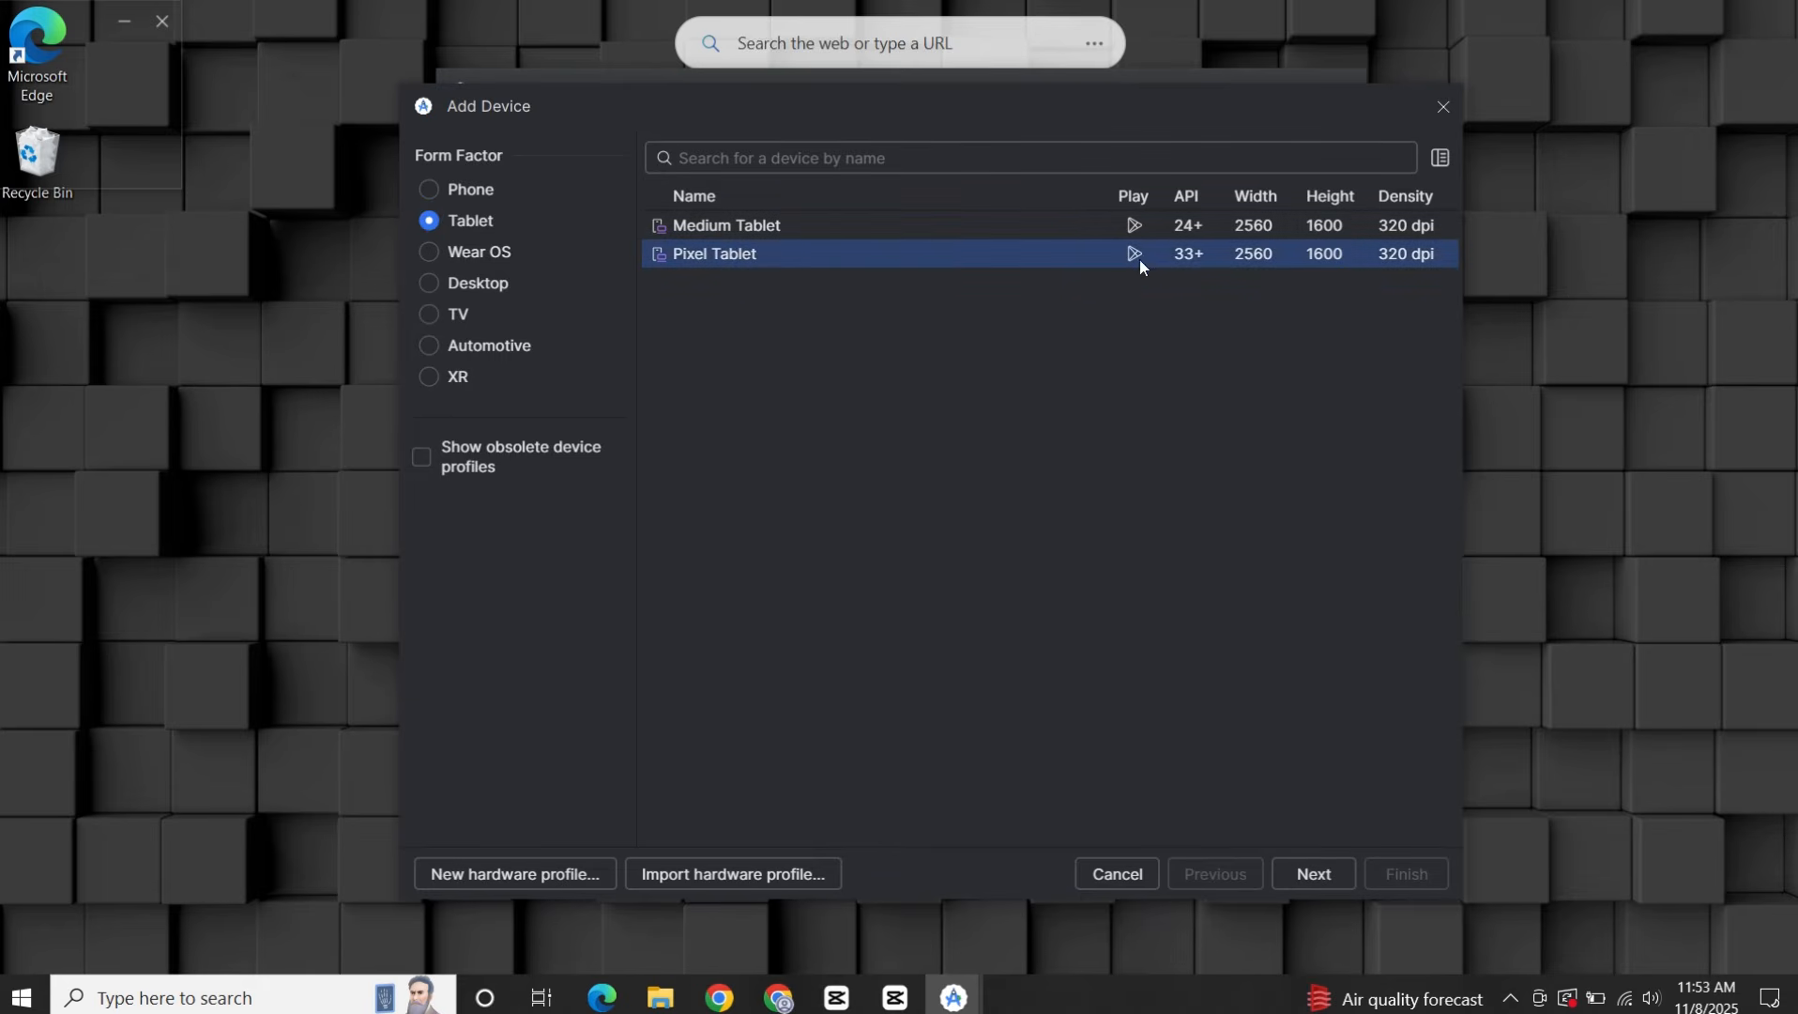
click(1312, 877)
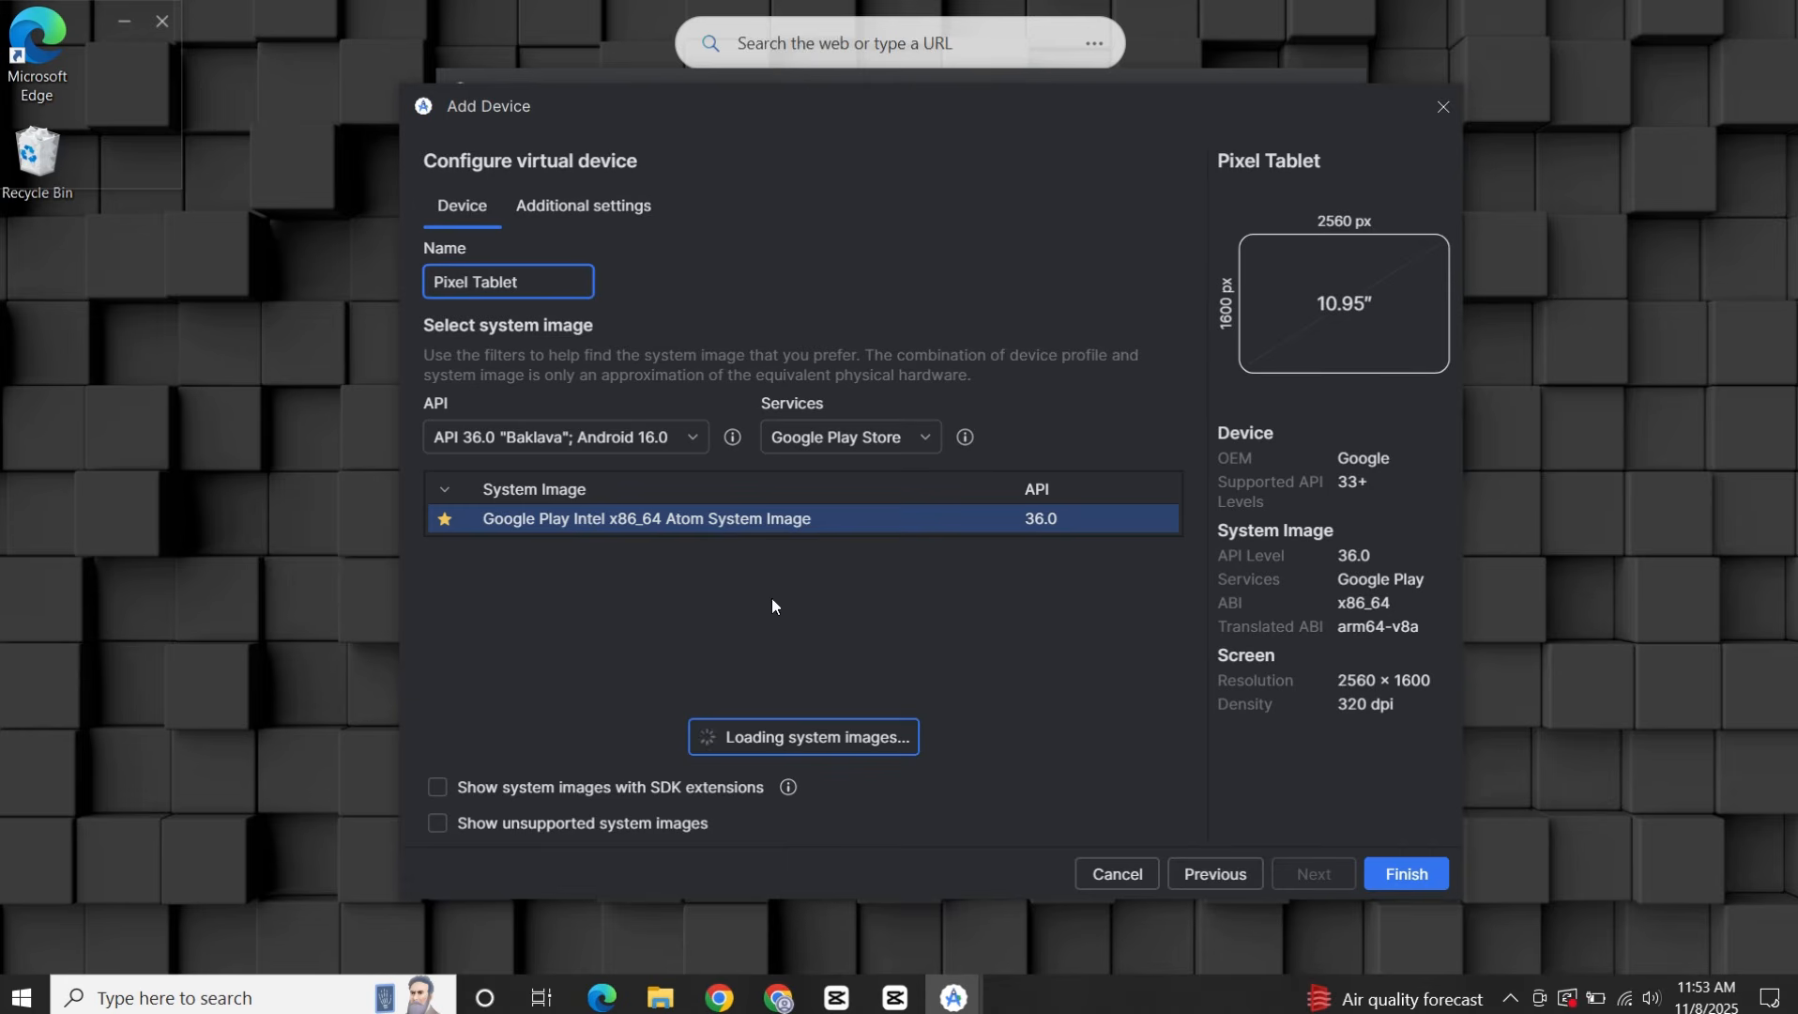
click(571, 519)
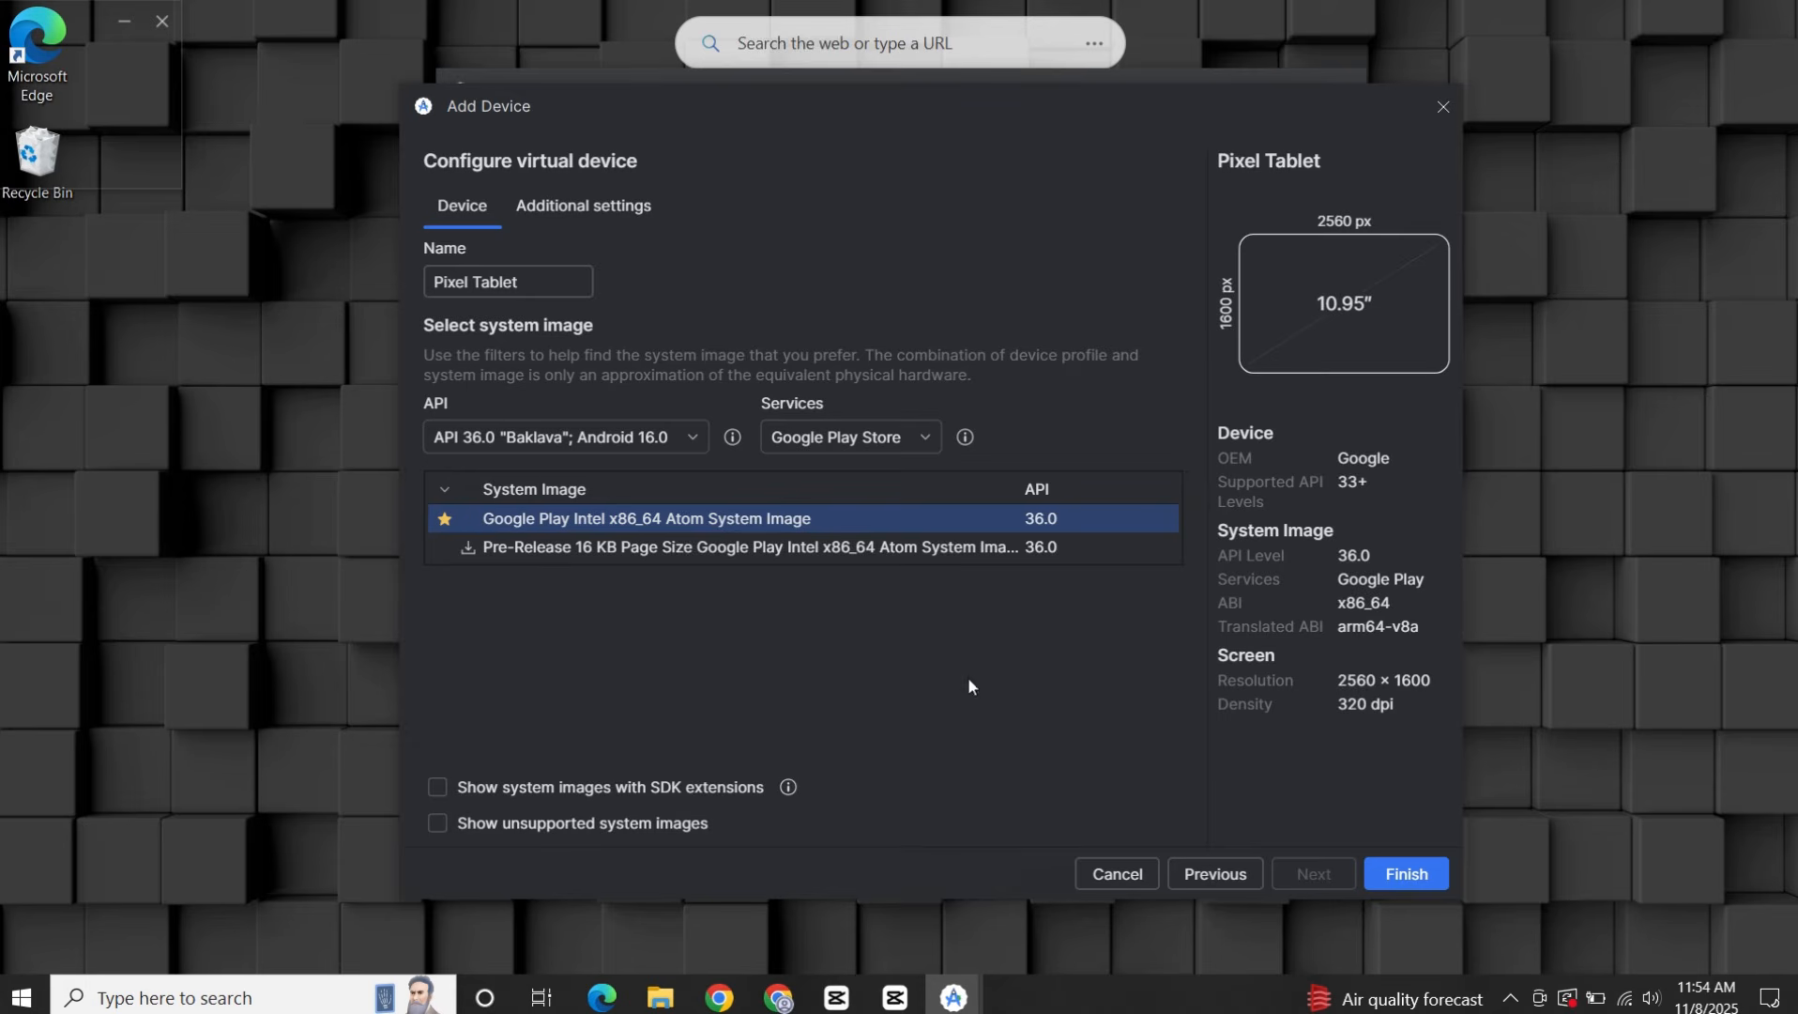
click(1416, 882)
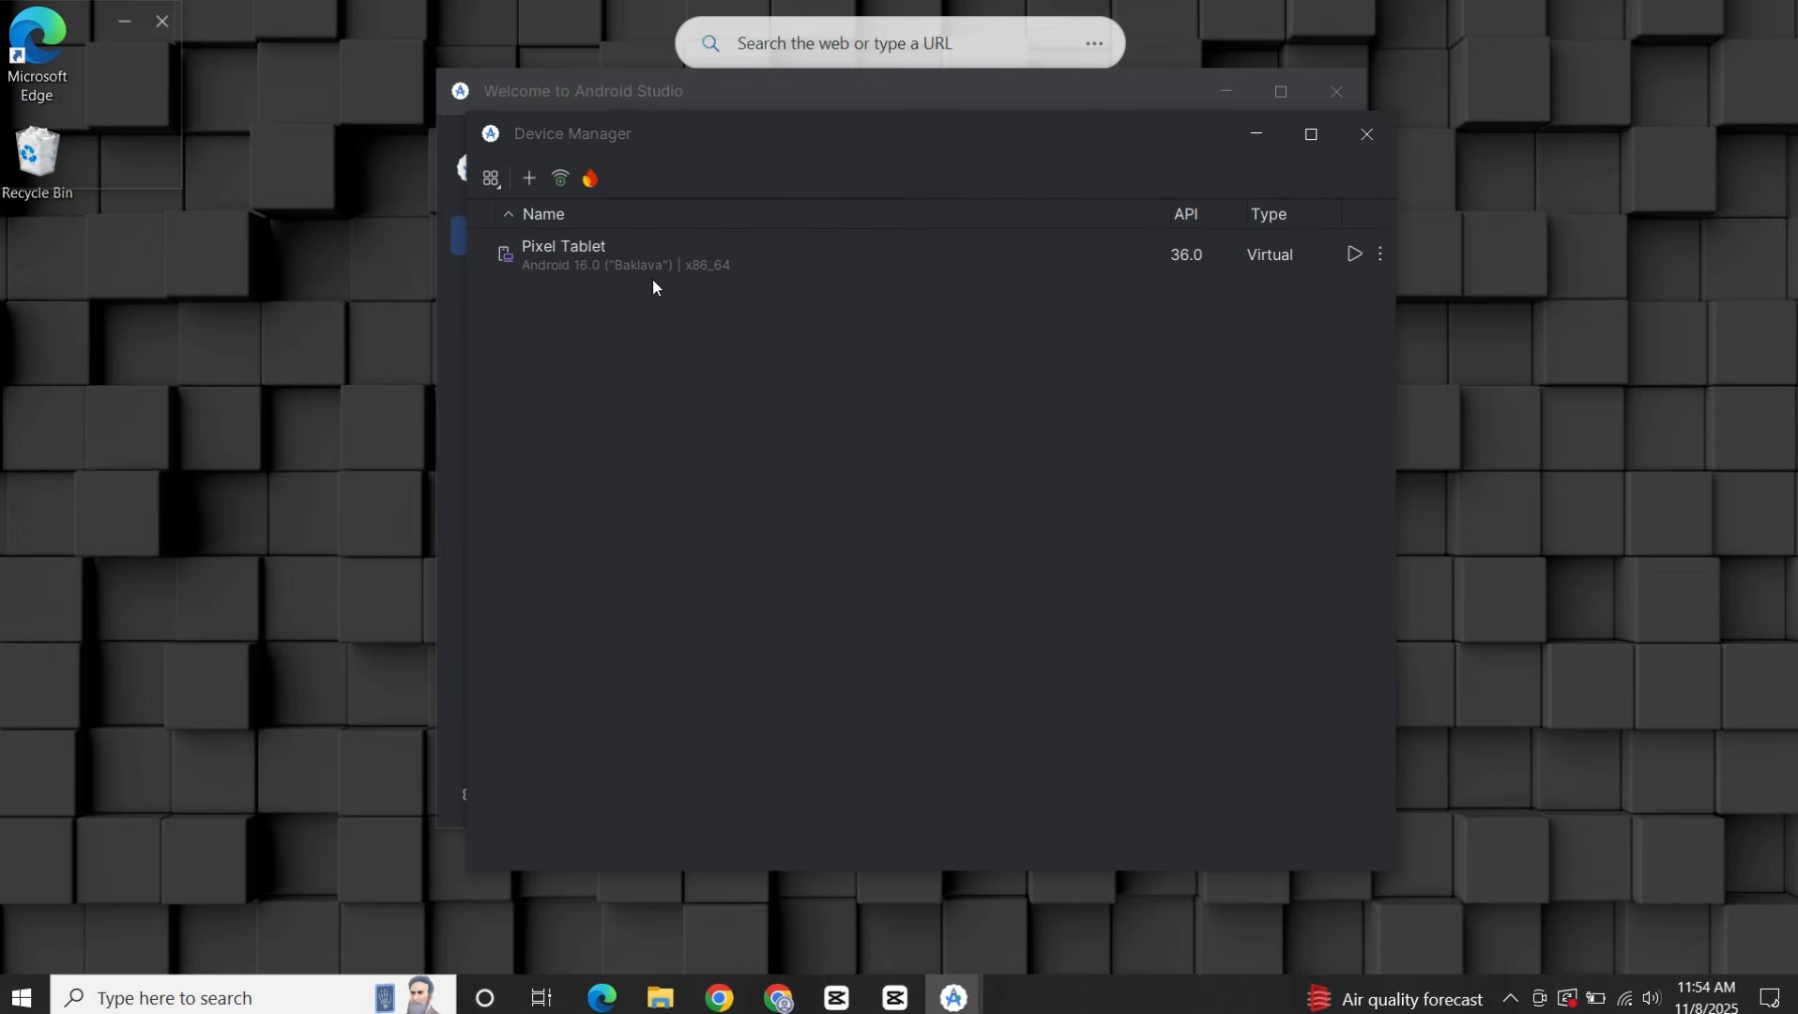
Start the Pixel Tablet virtual device and move its emulator window higher on the desktop.
click(712, 259)
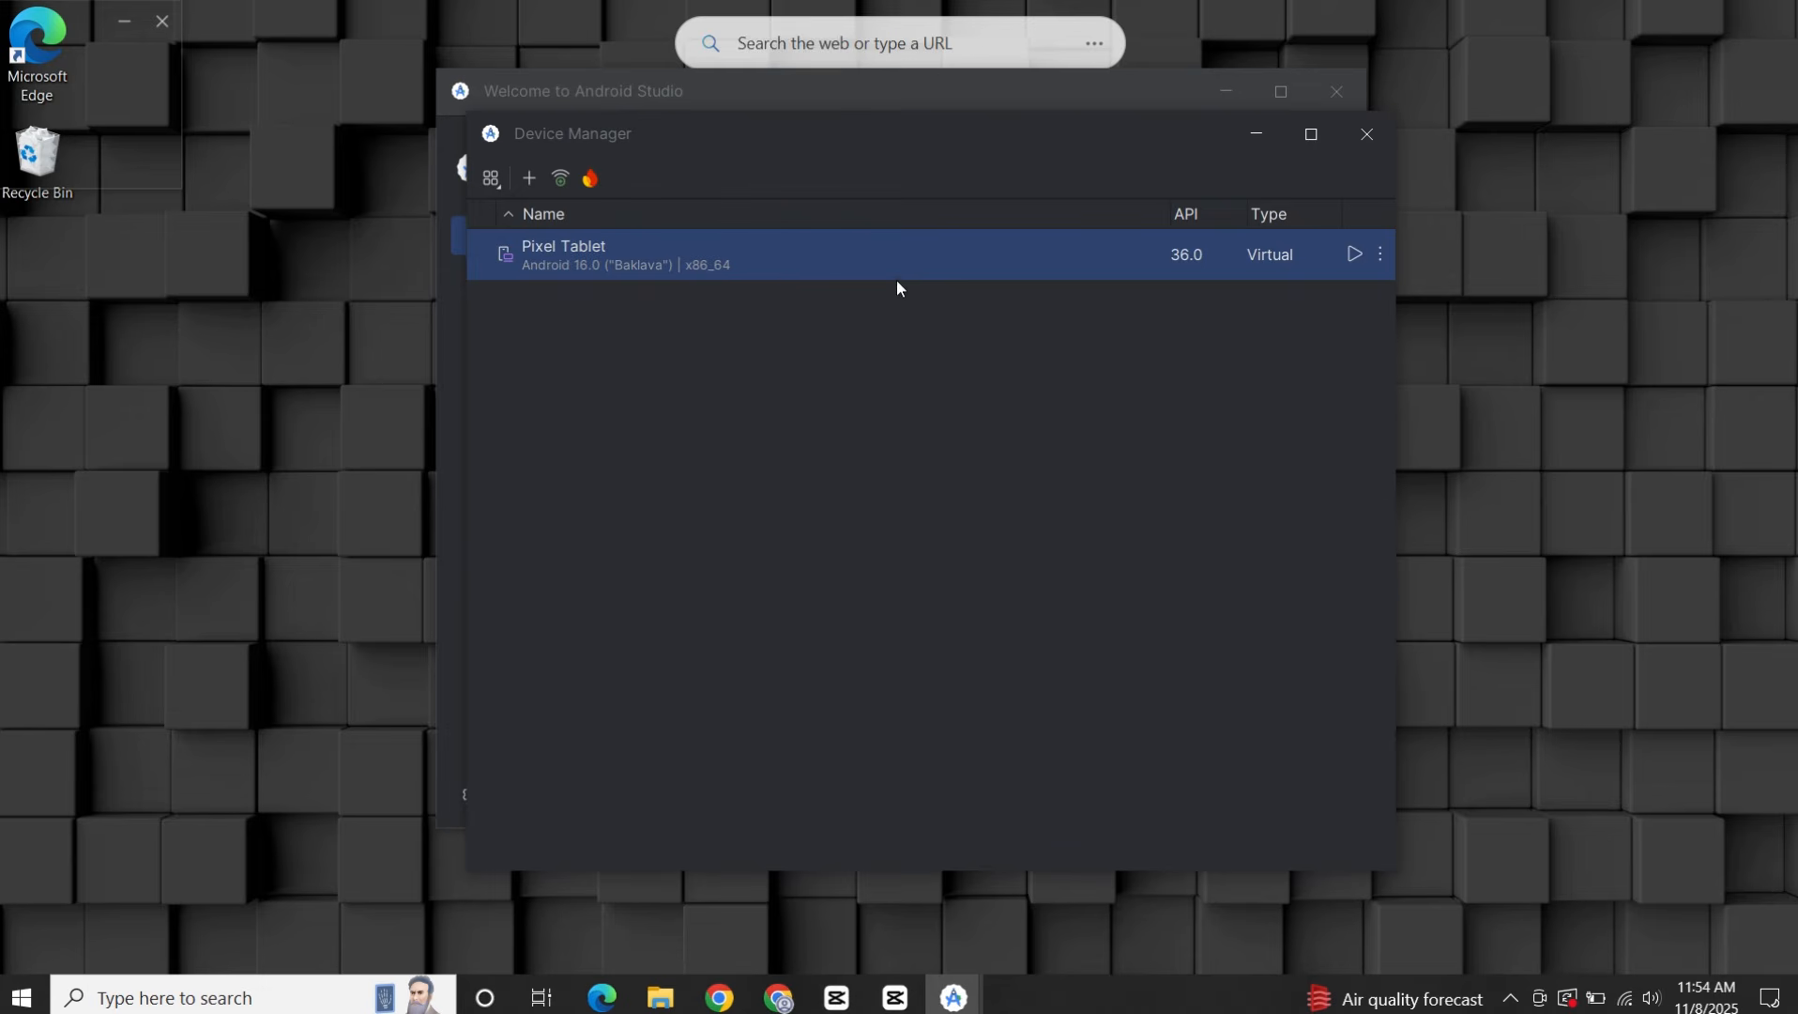
click(1355, 254)
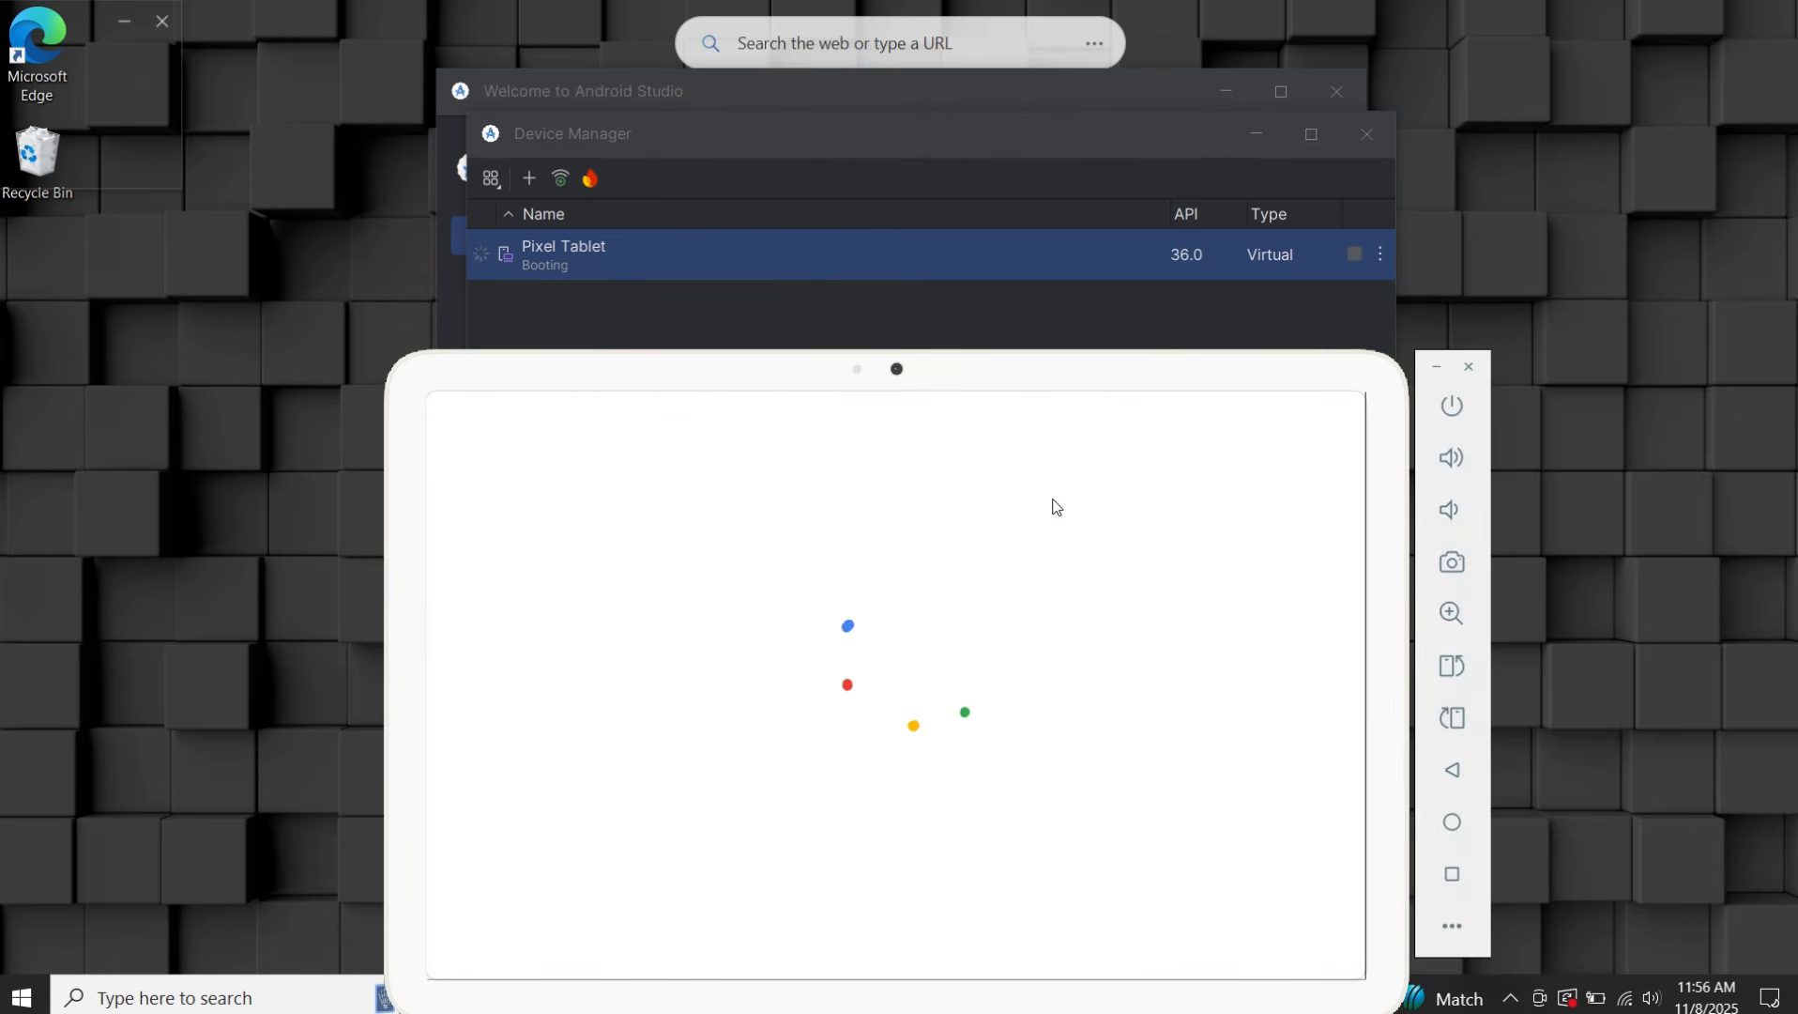
drag(1021, 387, 1037, 176)
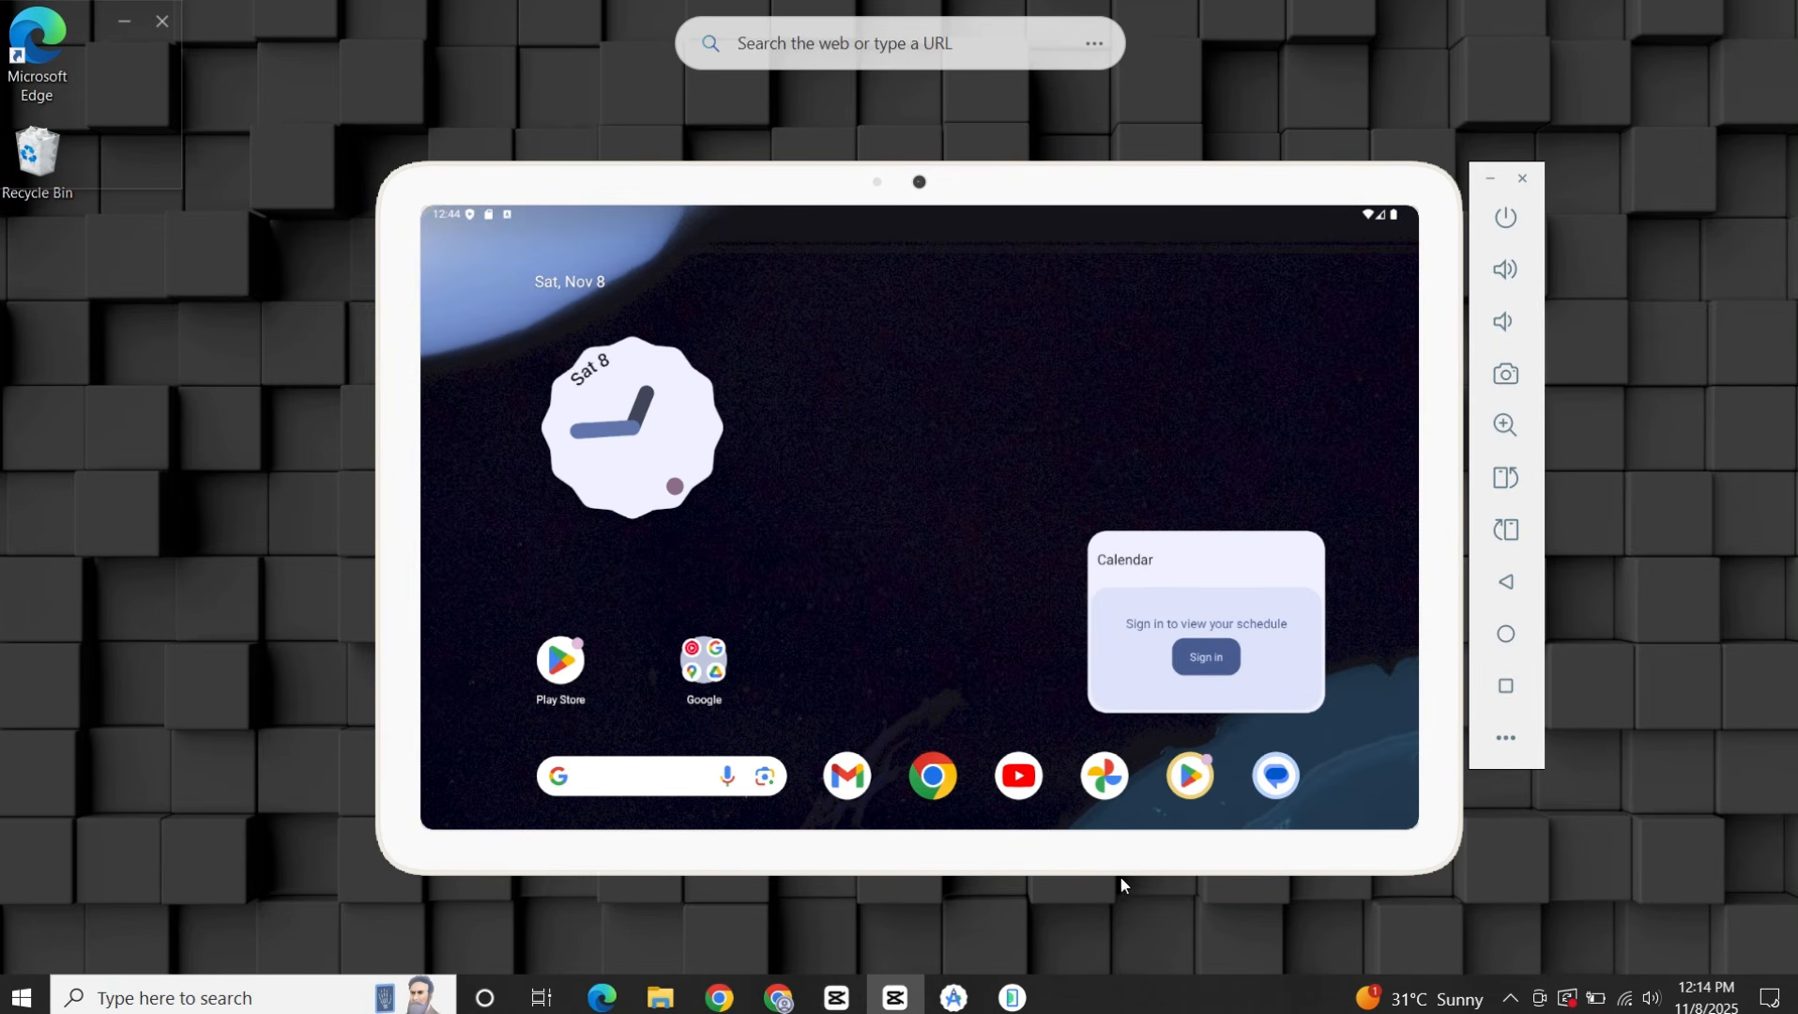
Open Settings on the emulated tablet and examine the device details under About emulated device.
scroll(965, 601, down, 4)
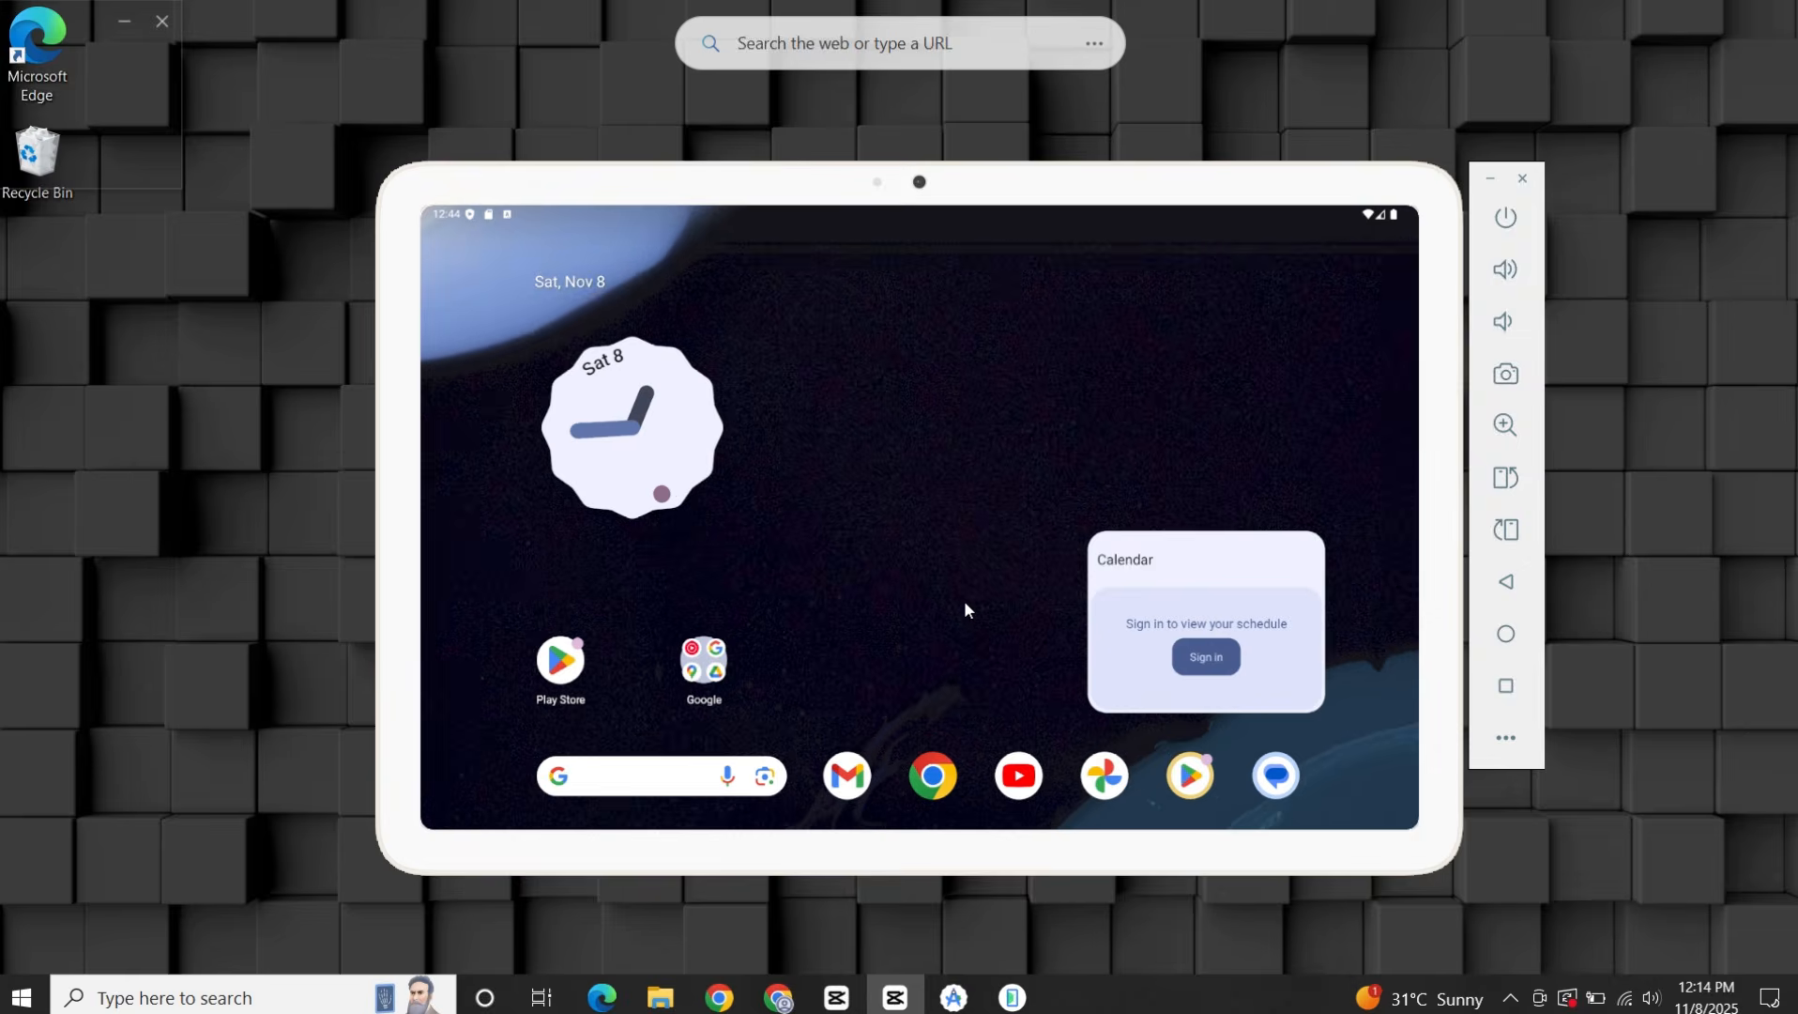
click(964, 682)
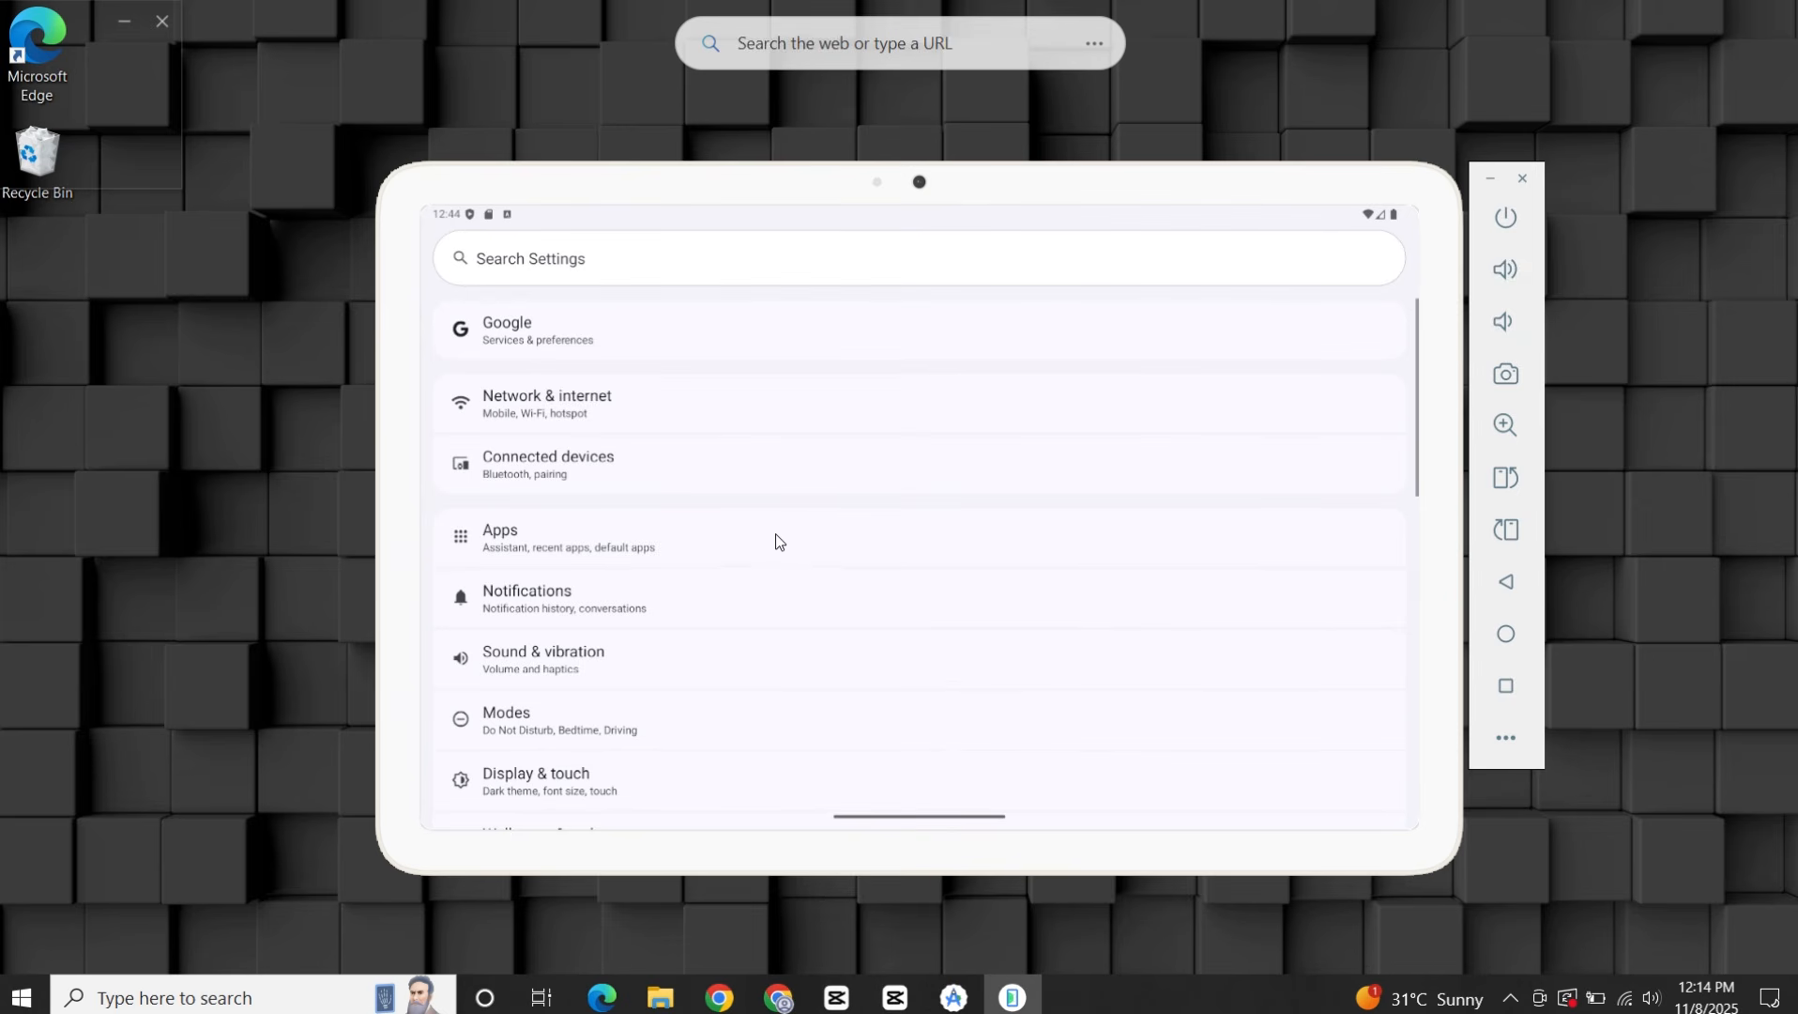
scroll(641, 654, down, 5)
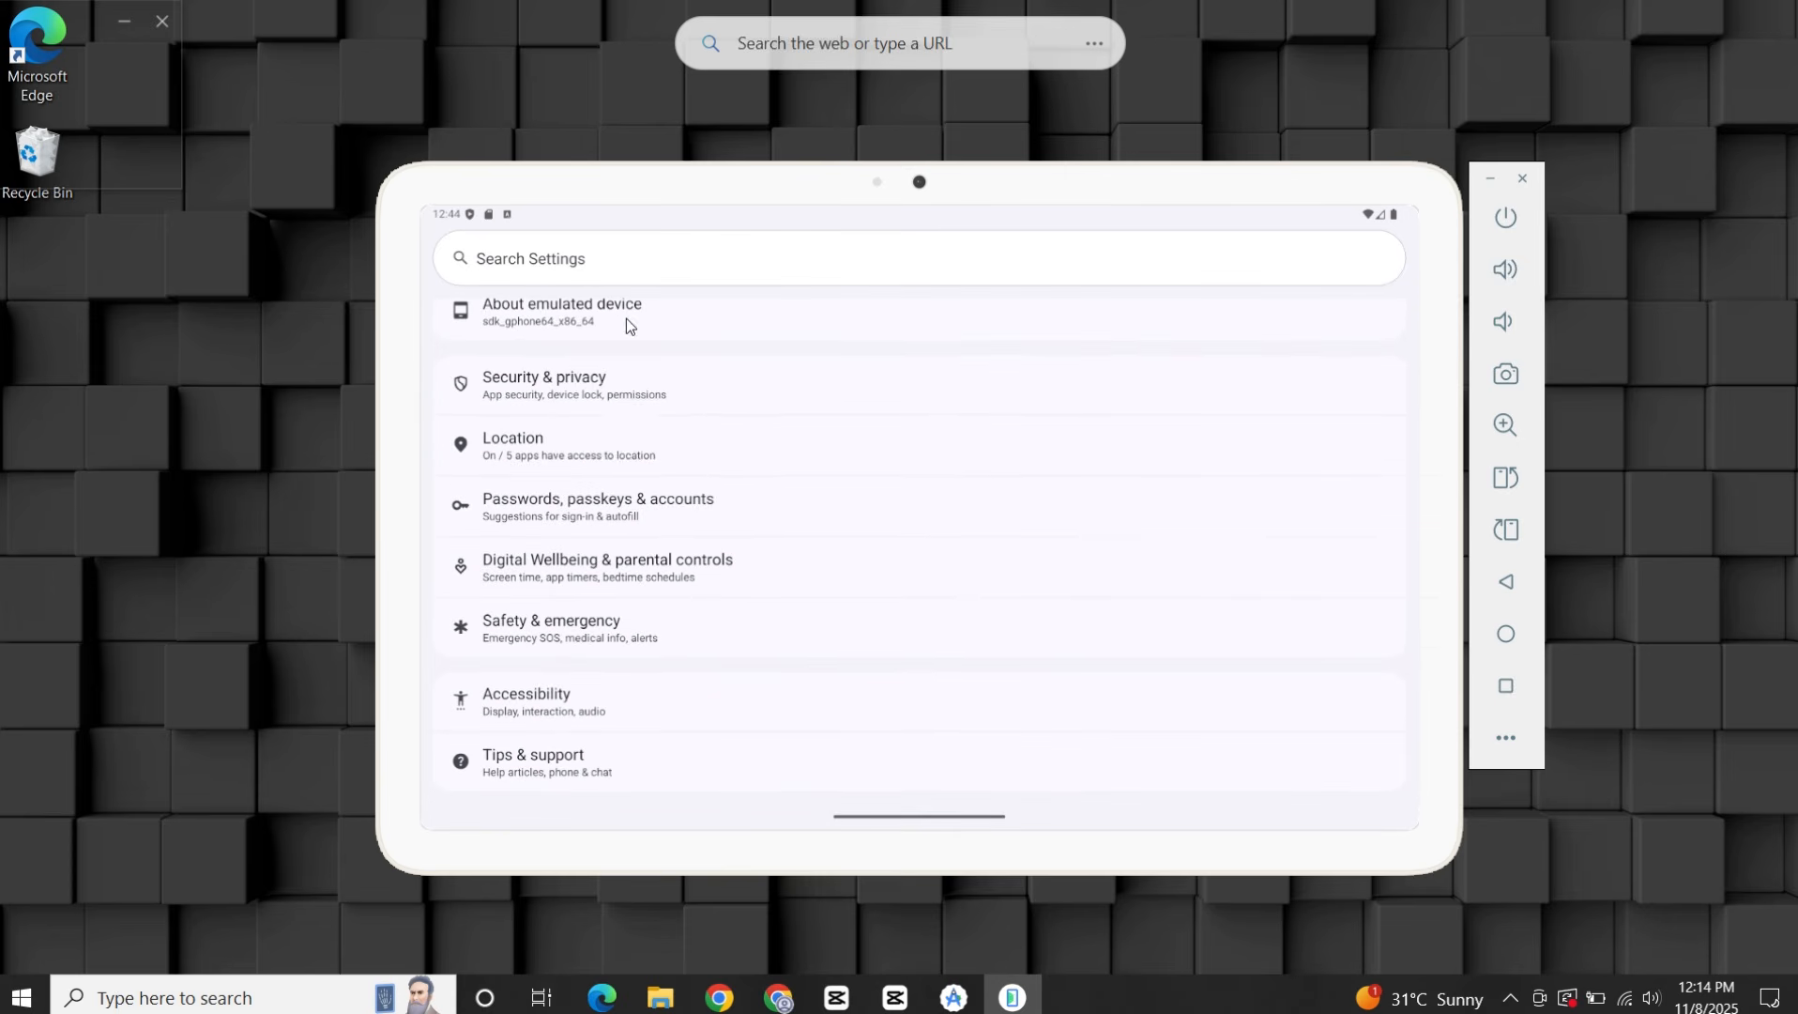
click(626, 319)
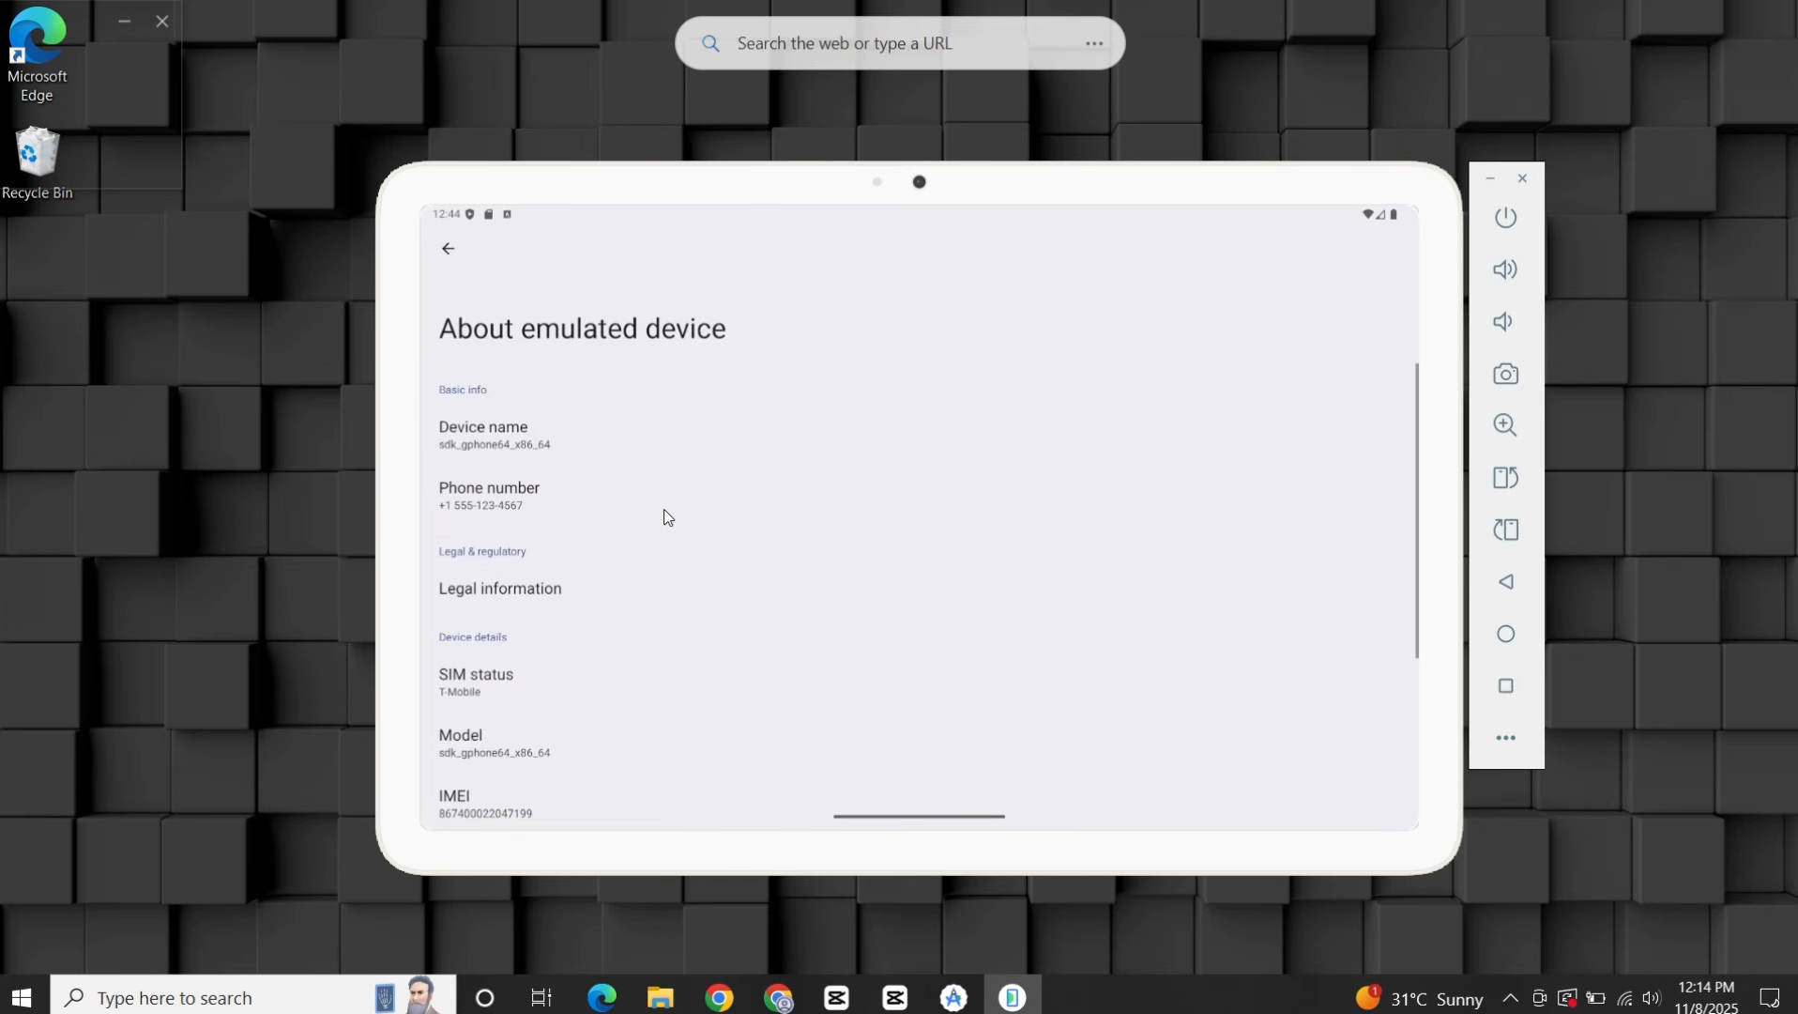
scroll(665, 516, down, 3)
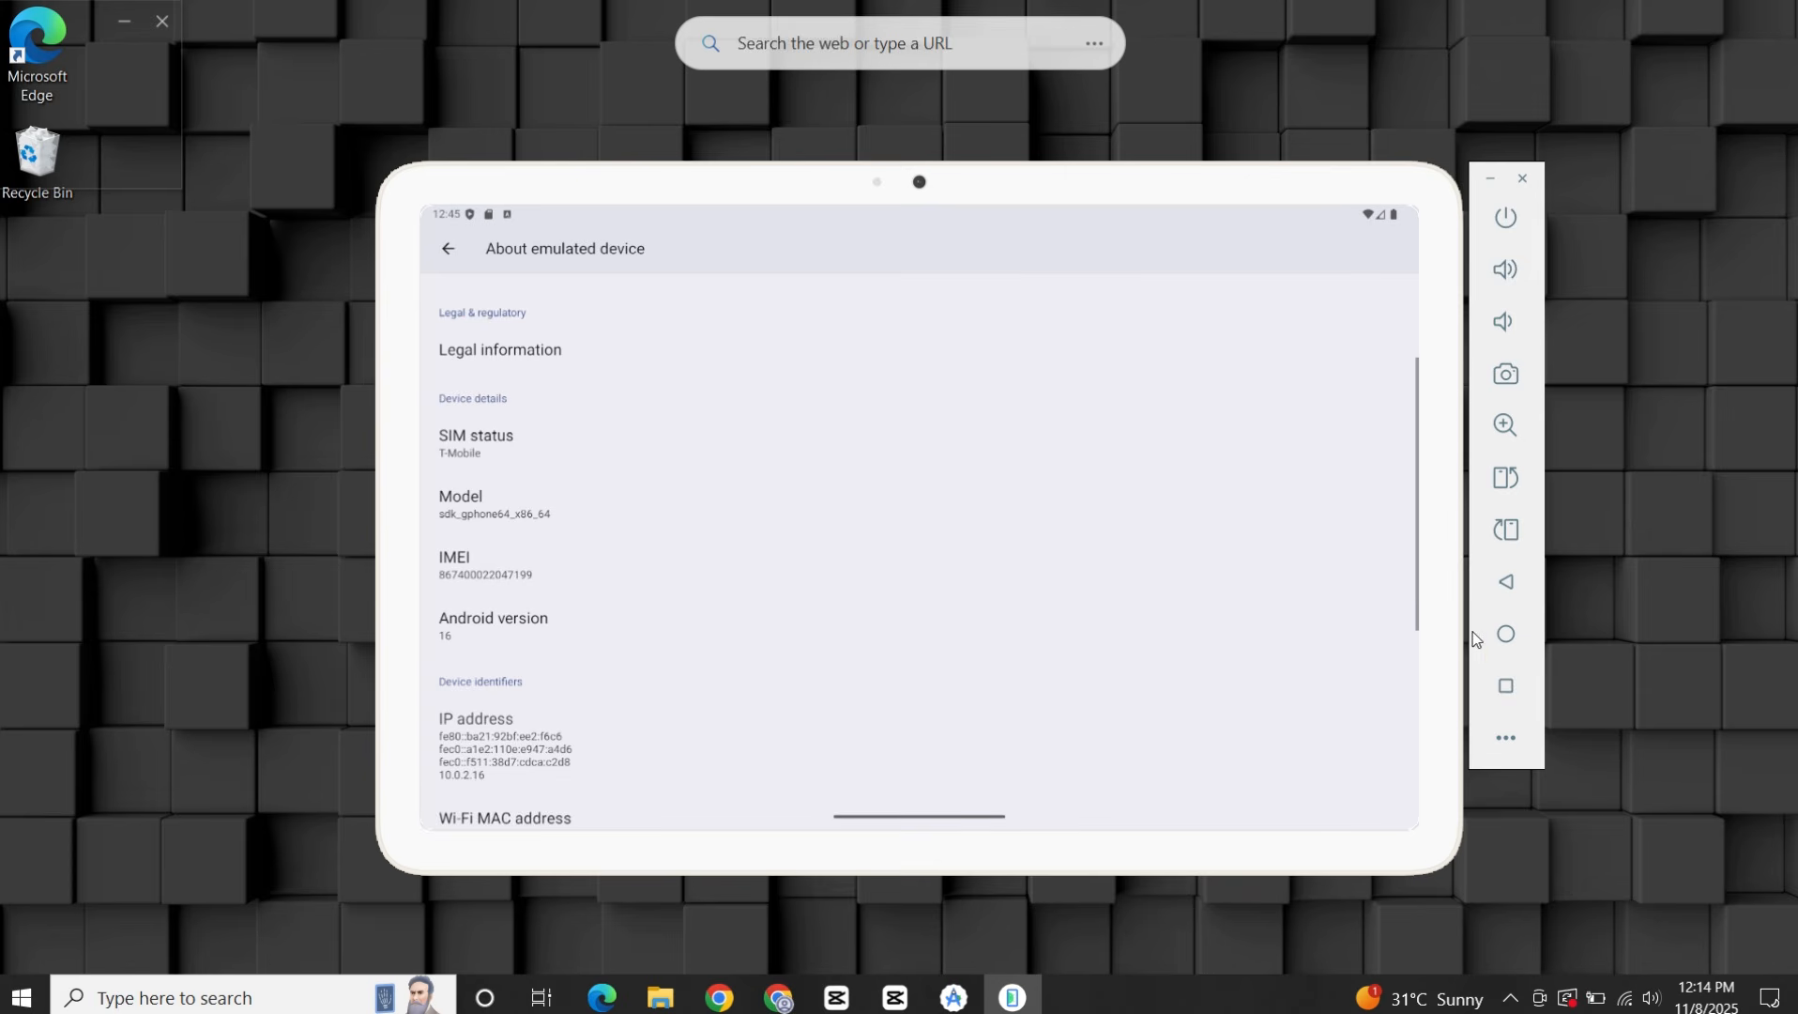
Return to the tablet's home screen and open the YouTube app.
click(1524, 647)
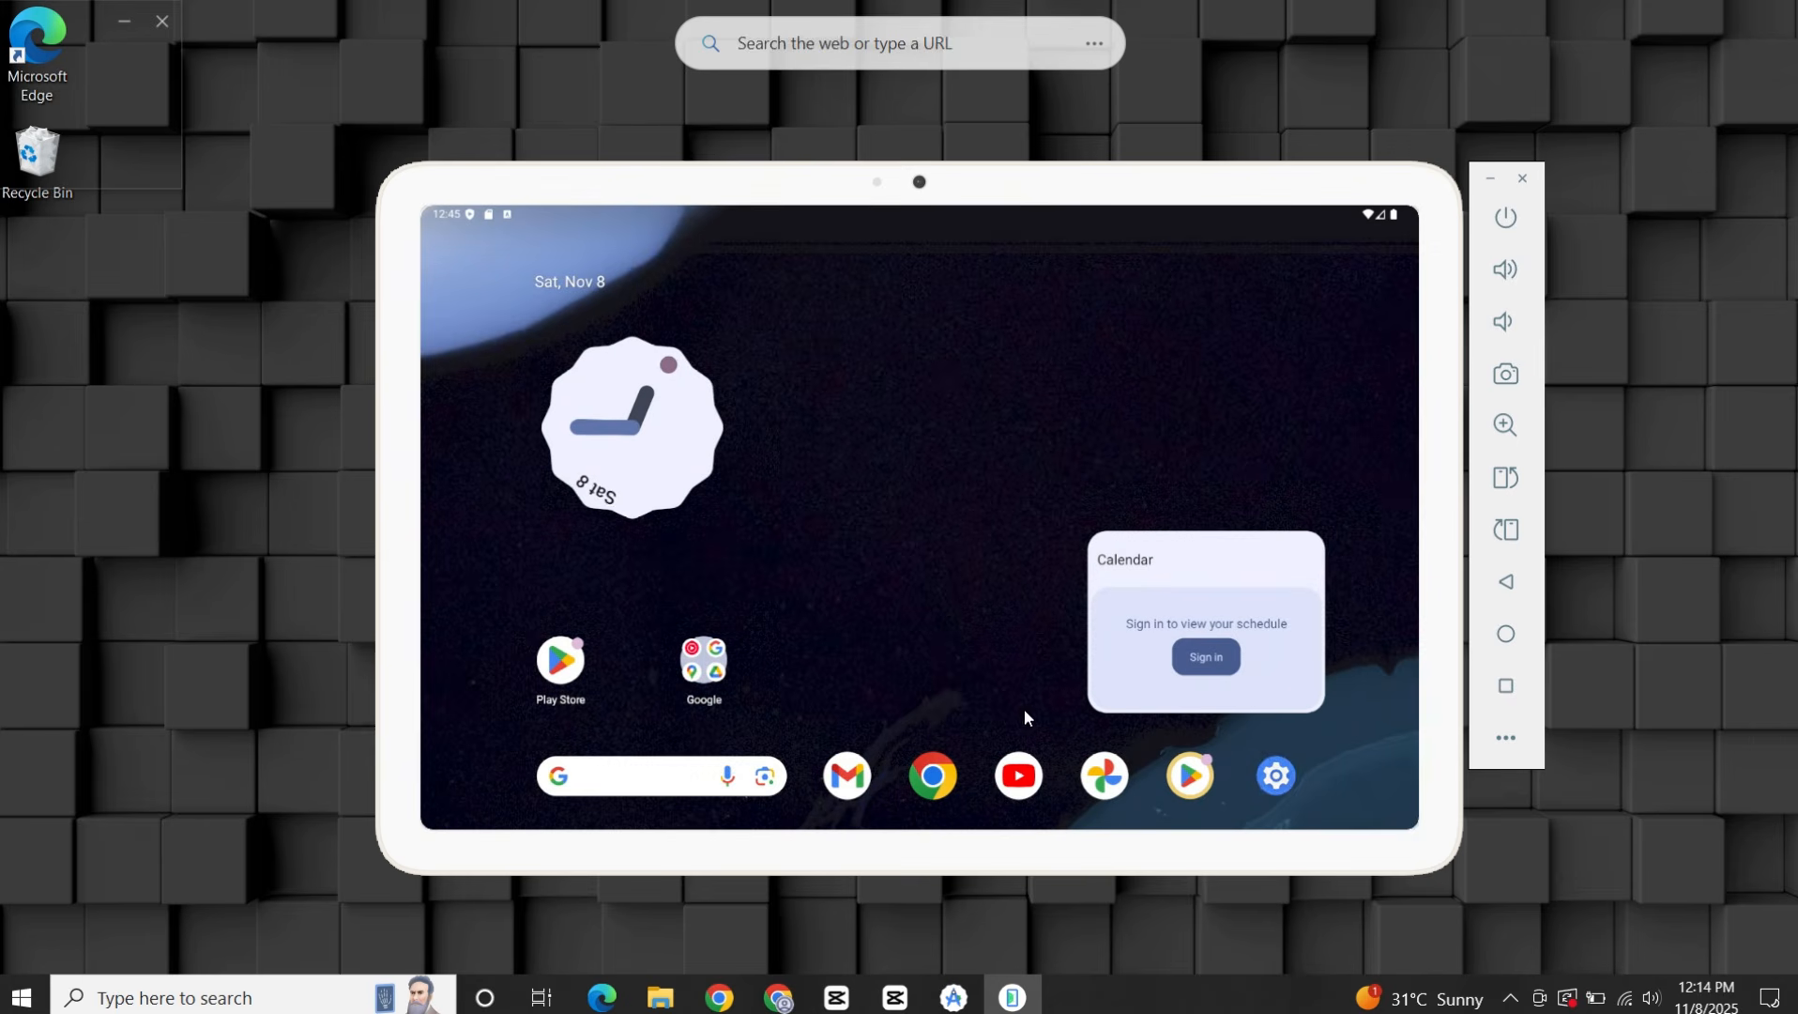
click(1029, 785)
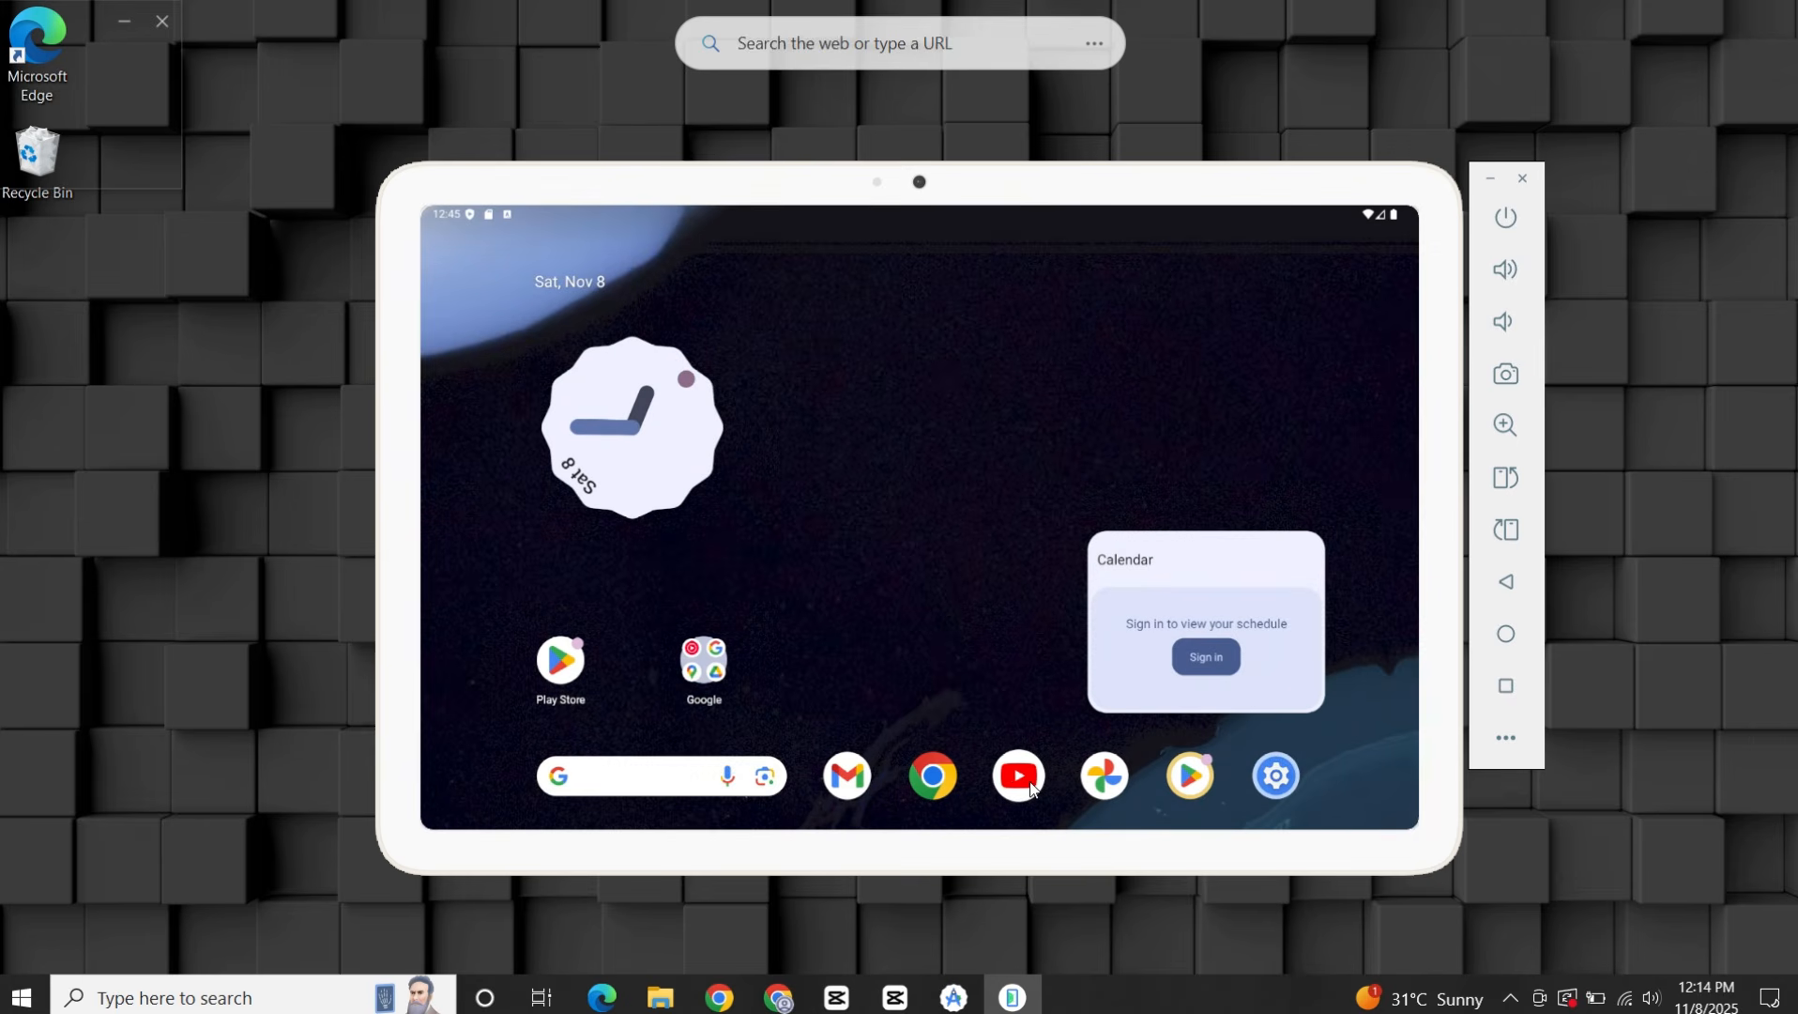